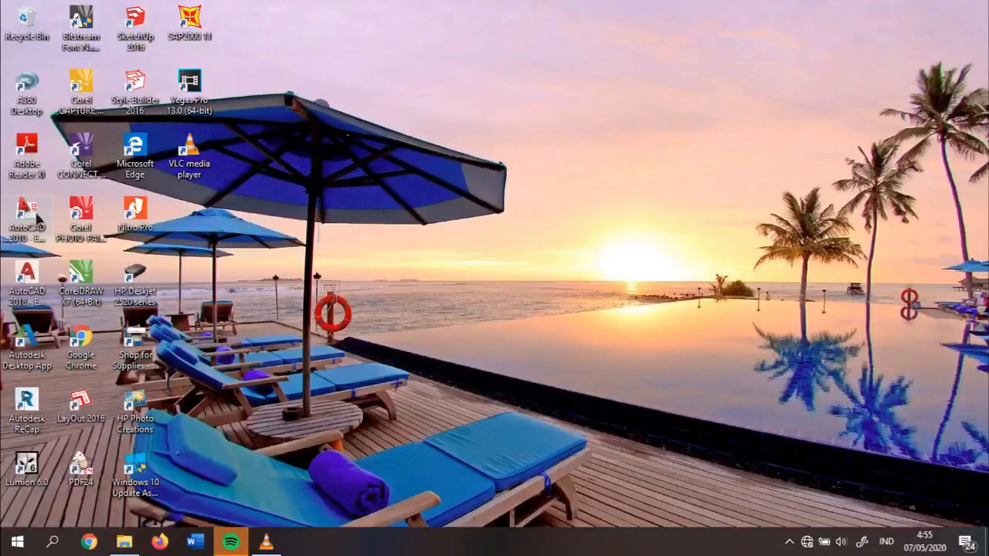
# Launch AutoCAD 2010, dismiss the Partner Products notice, and switch the workspace to 2D Drafting & Annotation.
pyautogui.doubleClick(38, 220)
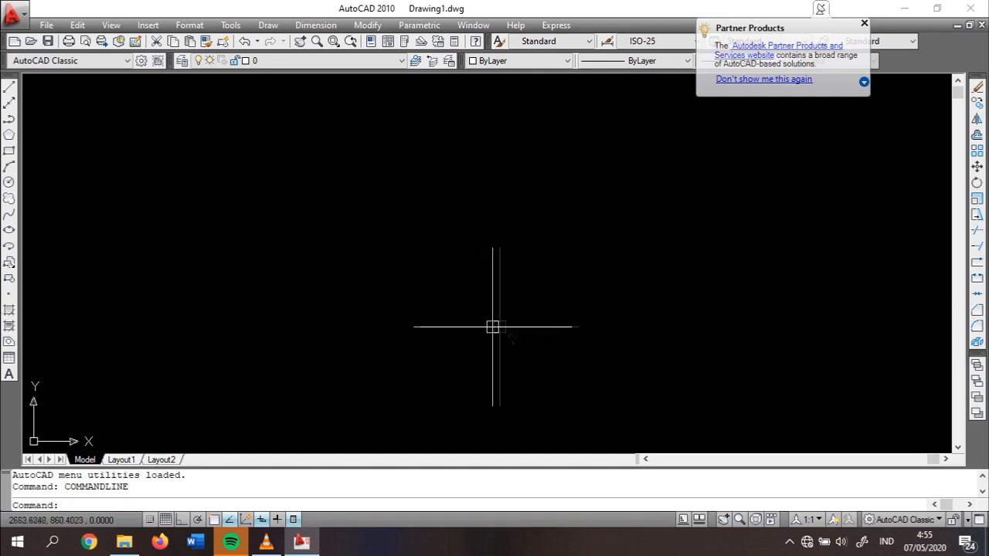
pyautogui.click(864, 23)
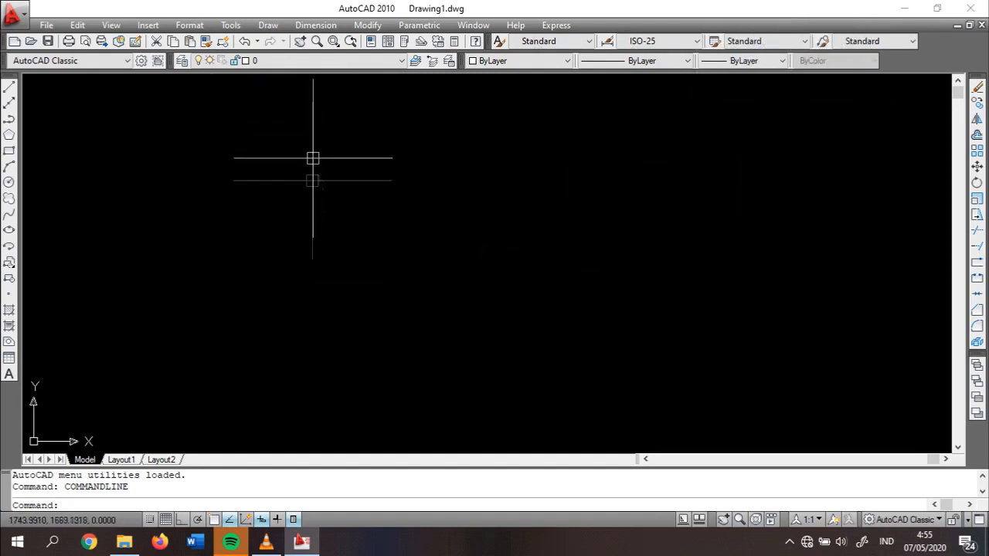
pyautogui.click(901, 519)
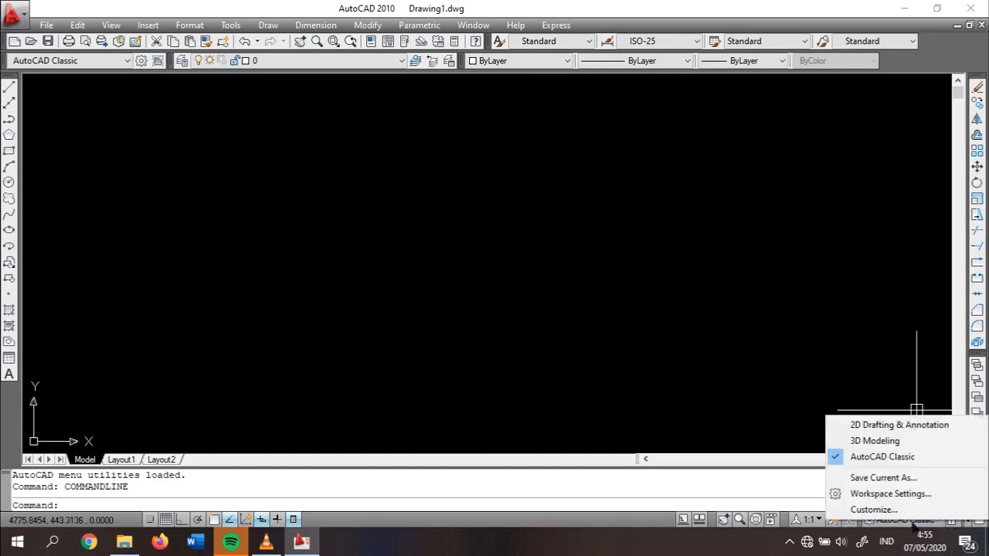
pyautogui.click(894, 428)
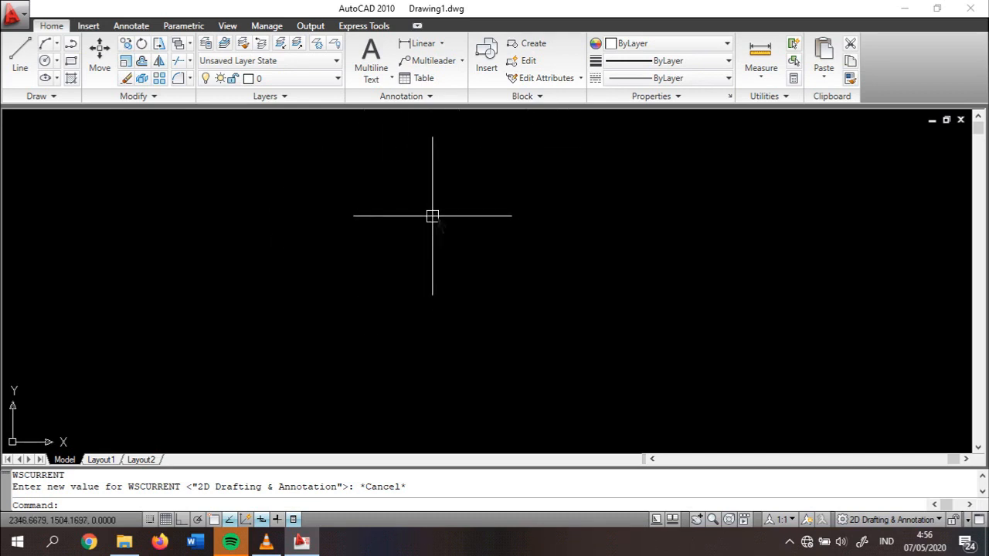
# Configure the drawing units with a length precision of 0.00 and millimeters as the insertion scale.
pyautogui.write('un')
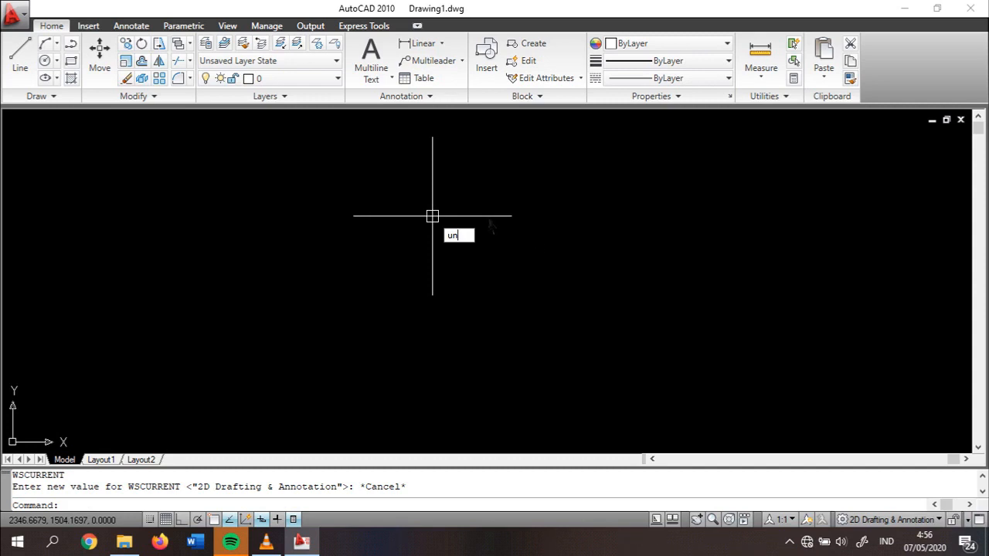
pyautogui.press('Return')
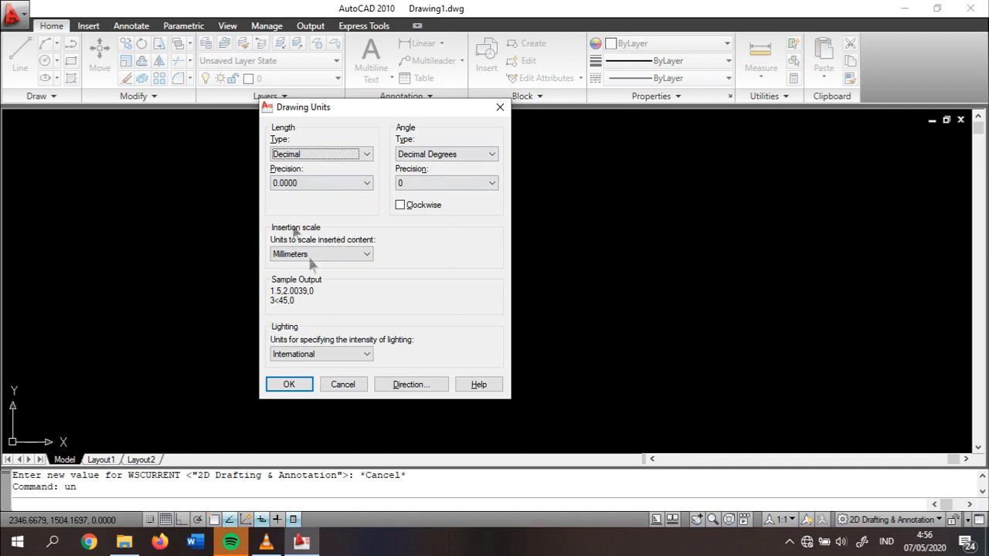
pyautogui.click(365, 183)
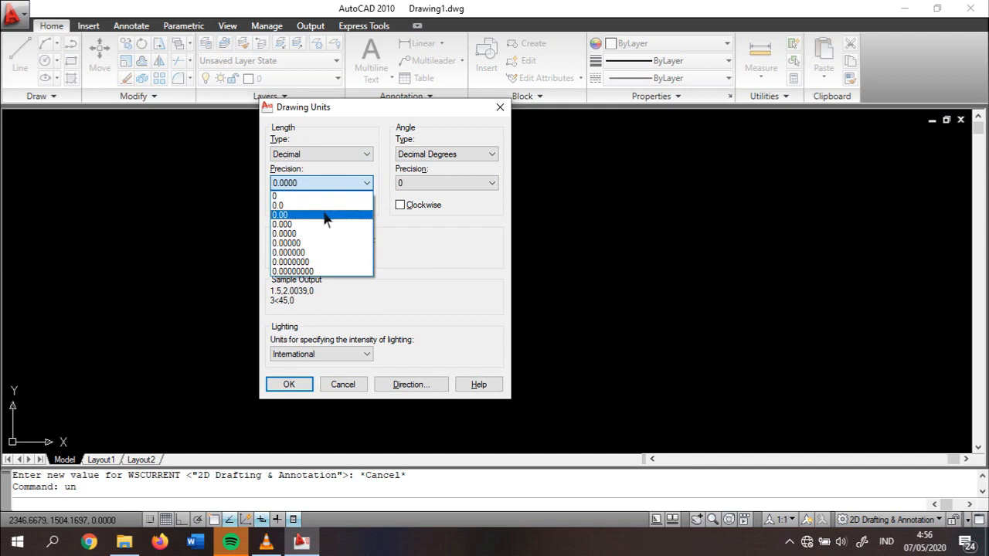
pyautogui.click(324, 216)
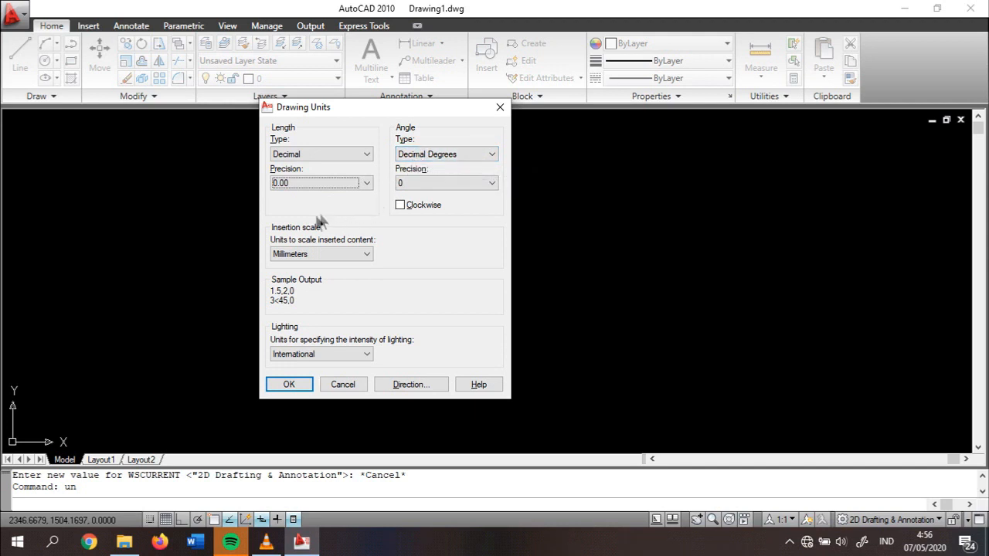
pyautogui.click(330, 254)
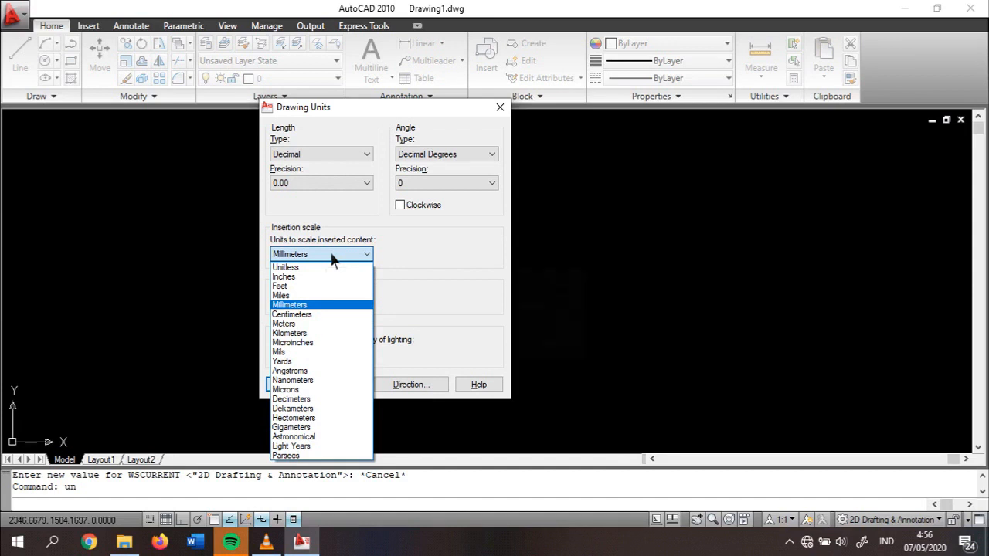
pyautogui.click(316, 305)
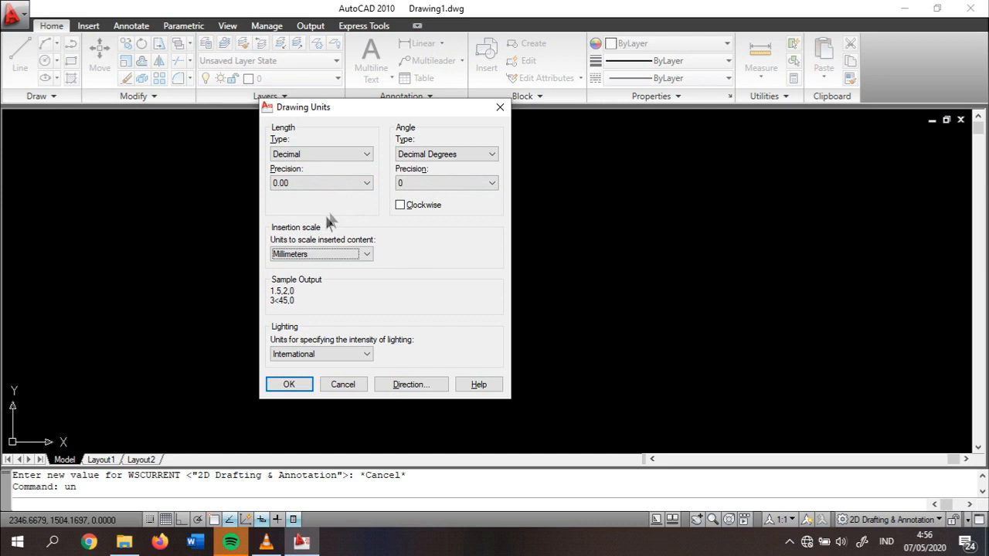
pyautogui.click(289, 384)
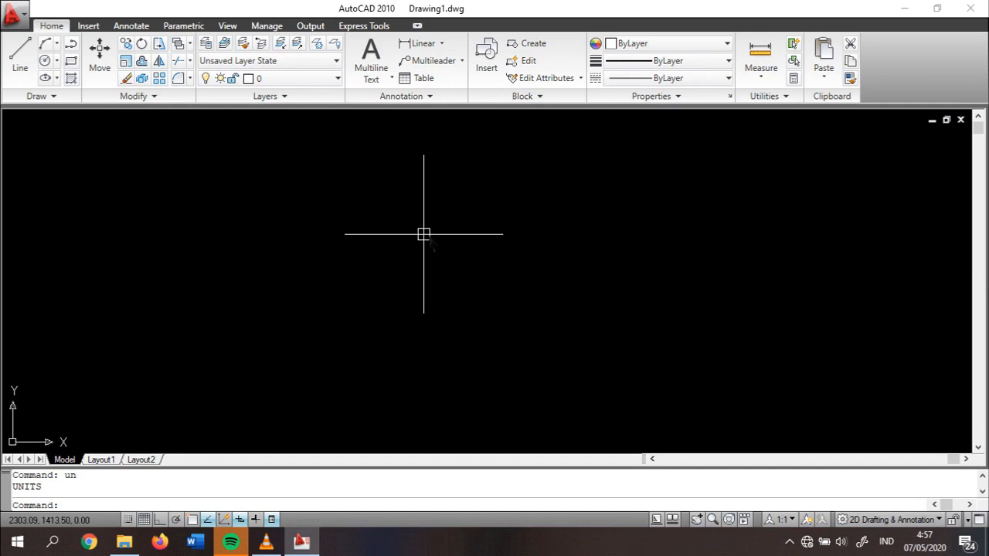
# Set the crosshair size to 100 in the display options.
pyautogui.write('op')
pyautogui.press('Return')
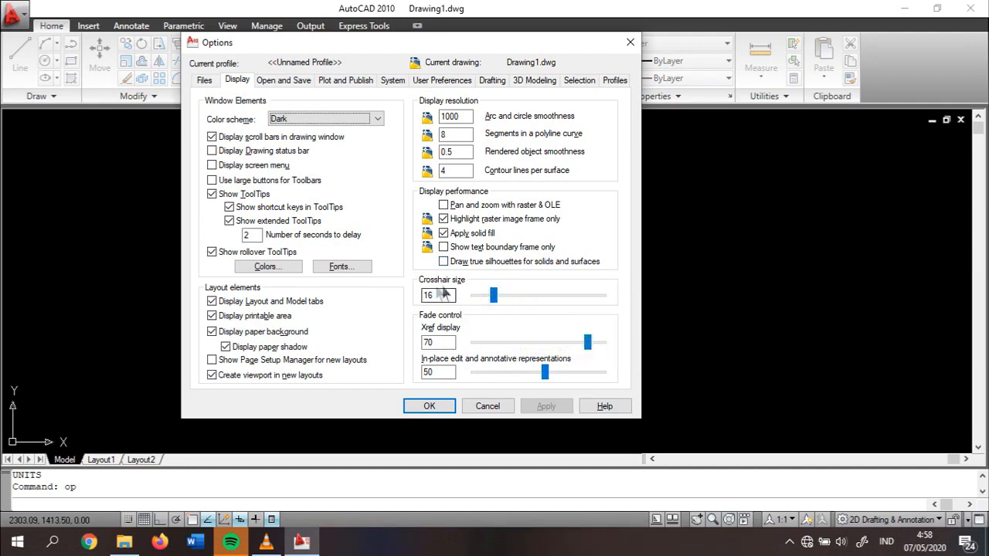
pyautogui.click(496, 300)
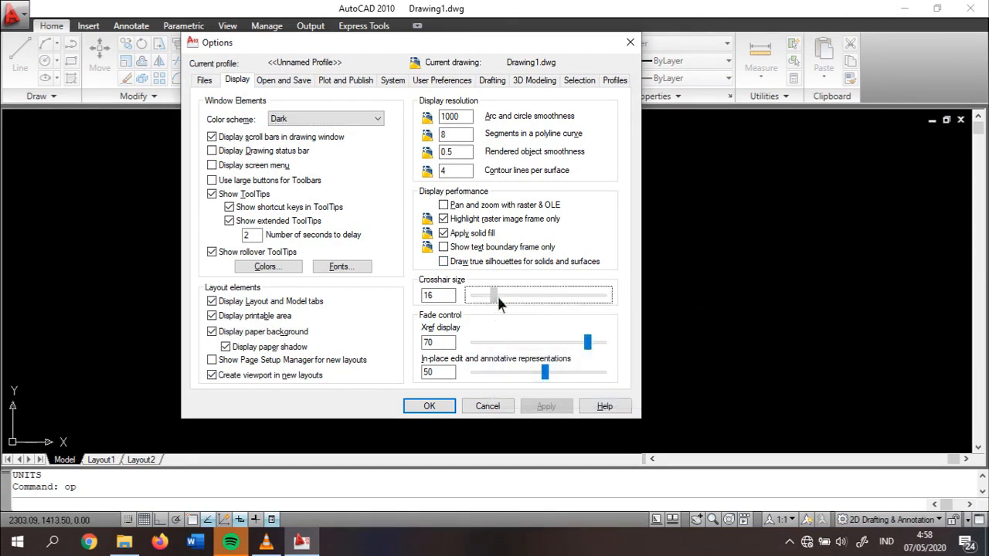
pyautogui.moveTo(498, 298); pyautogui.dragTo(614, 300)
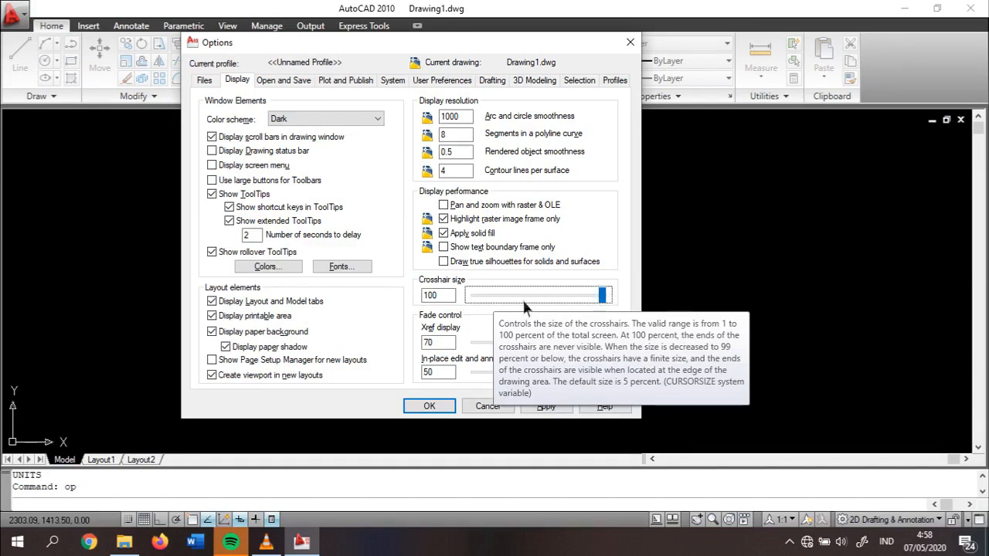
# Set the automatic save interval to 5 minutes in the open and save options.
pyautogui.click(292, 80)
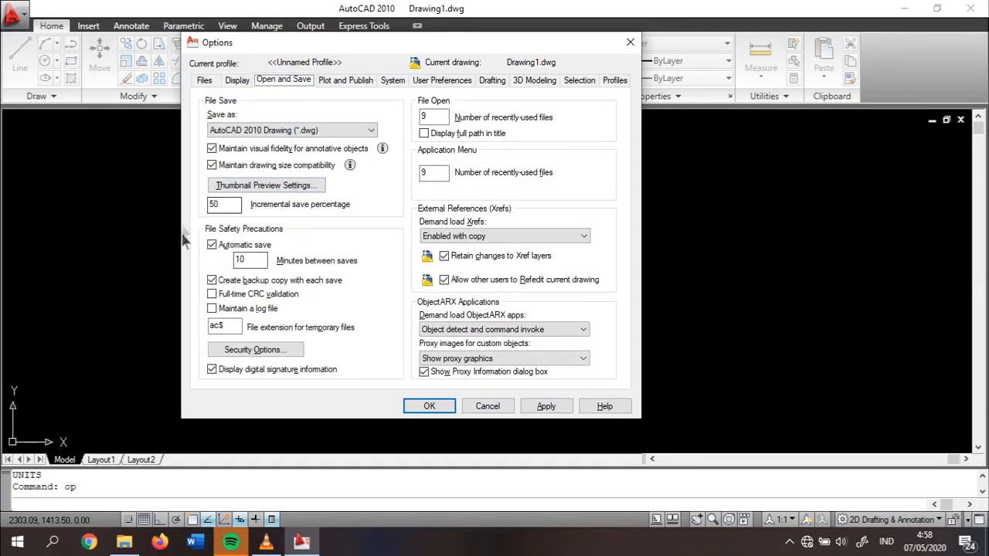
pyautogui.click(252, 264)
pyautogui.press('BackSpace')
pyautogui.press('BackSpace')
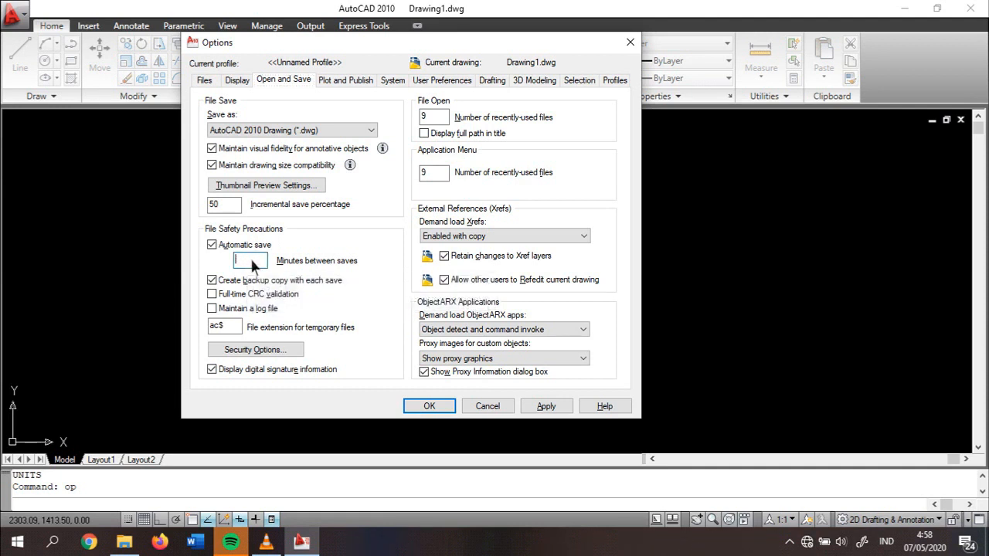
pyautogui.write('5')
# Slightly reduce the AutoSnap marker size in the drafting options and apply all option changes.
pyautogui.click(493, 81)
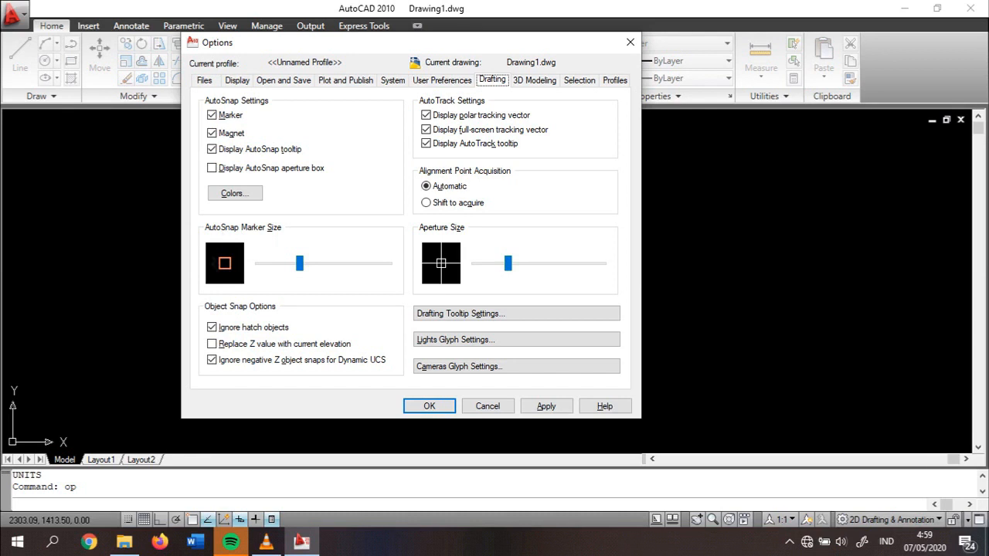
pyautogui.click(303, 264)
pyautogui.moveTo(310, 269)
pyautogui.mouseDown()
pyautogui.moveTo(341, 269)
pyautogui.moveTo(298, 264)
pyautogui.mouseUp()
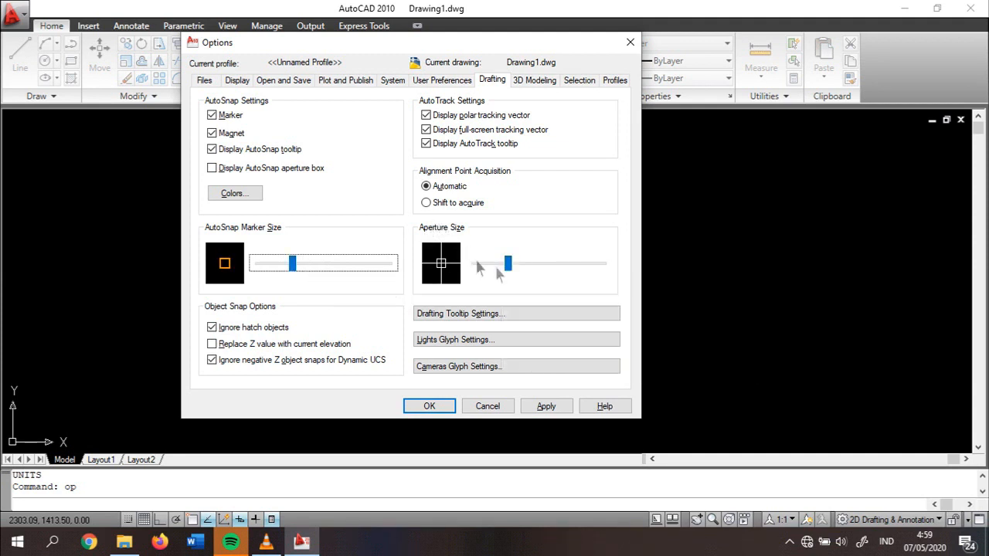
pyautogui.moveTo(509, 266); pyautogui.dragTo(519, 267)
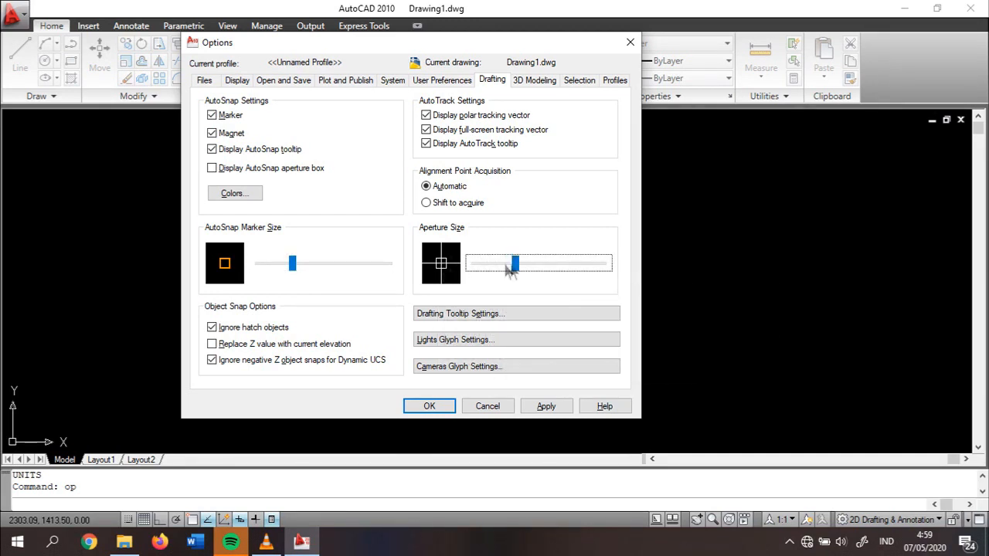
pyautogui.moveTo(518, 271); pyautogui.dragTo(509, 264)
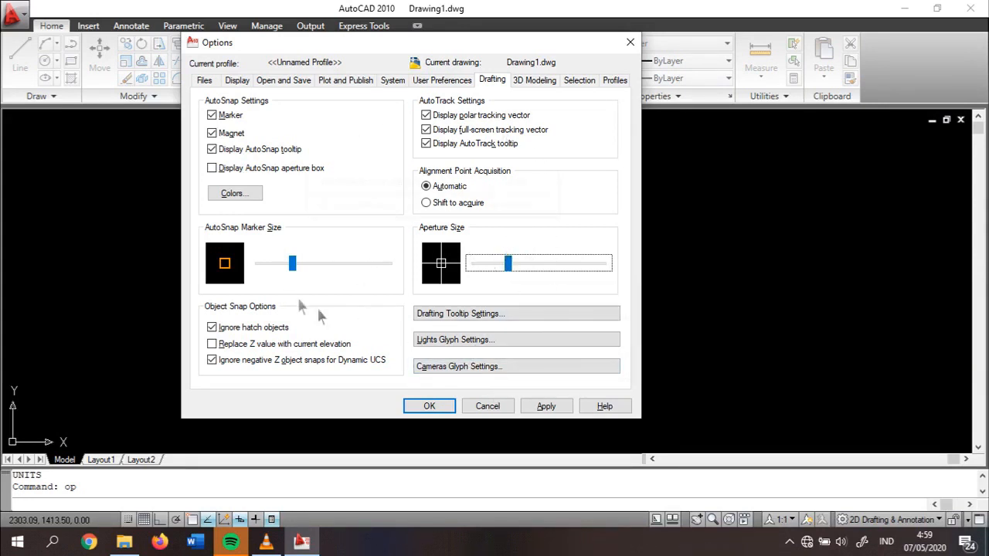
pyautogui.click(563, 410)
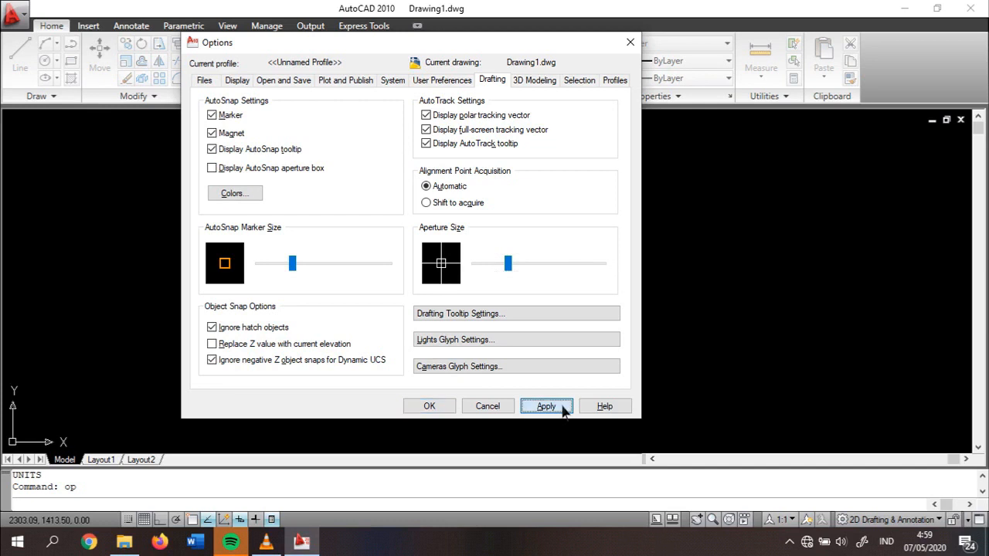
pyautogui.click(430, 407)
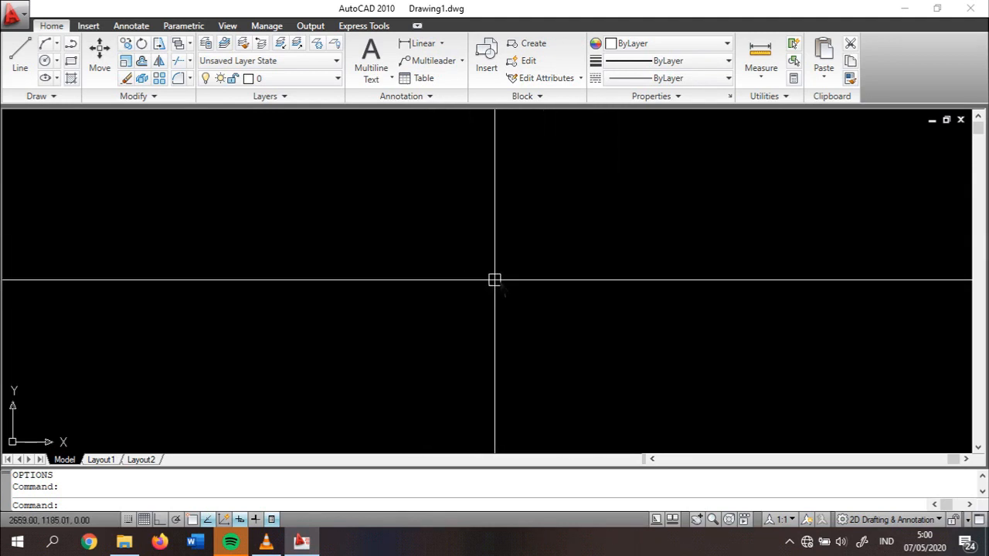
# Create a new layer named "garis as" in the layer properties.
pyautogui.scroll(-4, 434, 301)
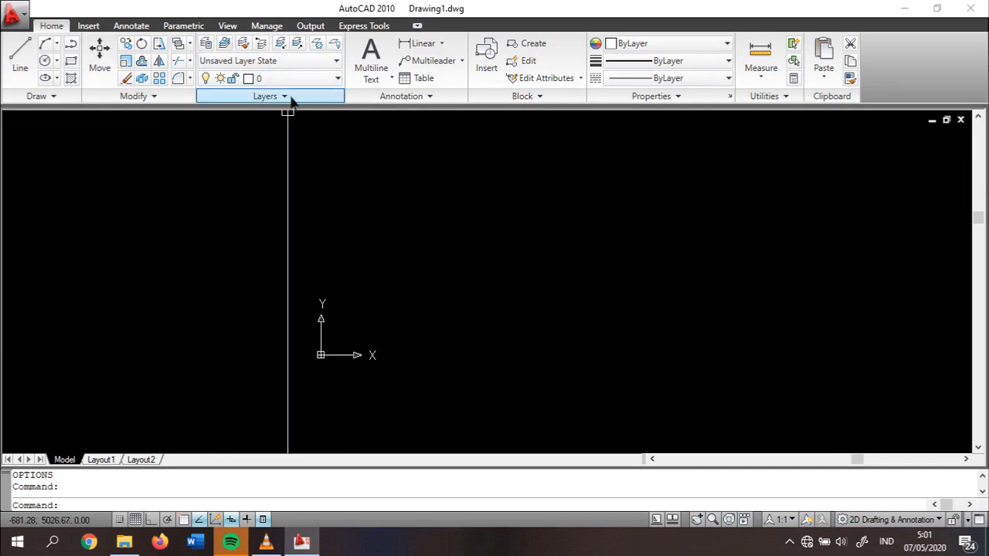
pyautogui.click(210, 46)
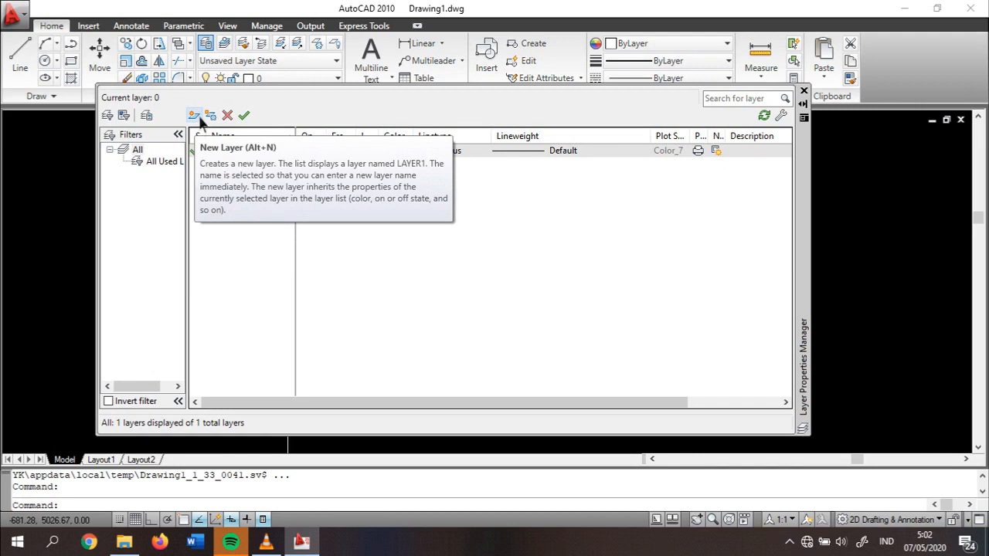
pyautogui.press('alt')
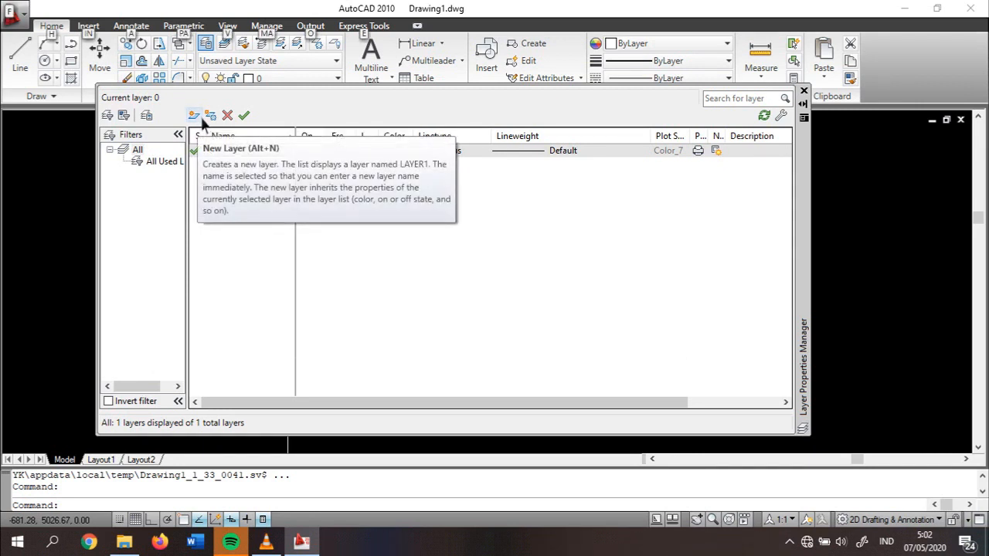
pyautogui.hotkey('alt', 'n')
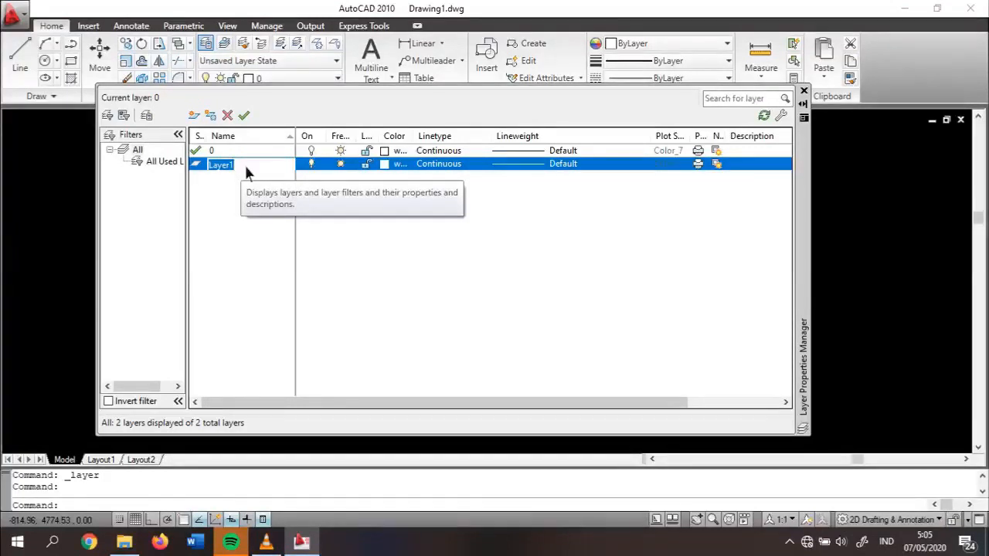
pyautogui.click(246, 165)
pyautogui.moveTo(246, 165); pyautogui.dragTo(196, 168)
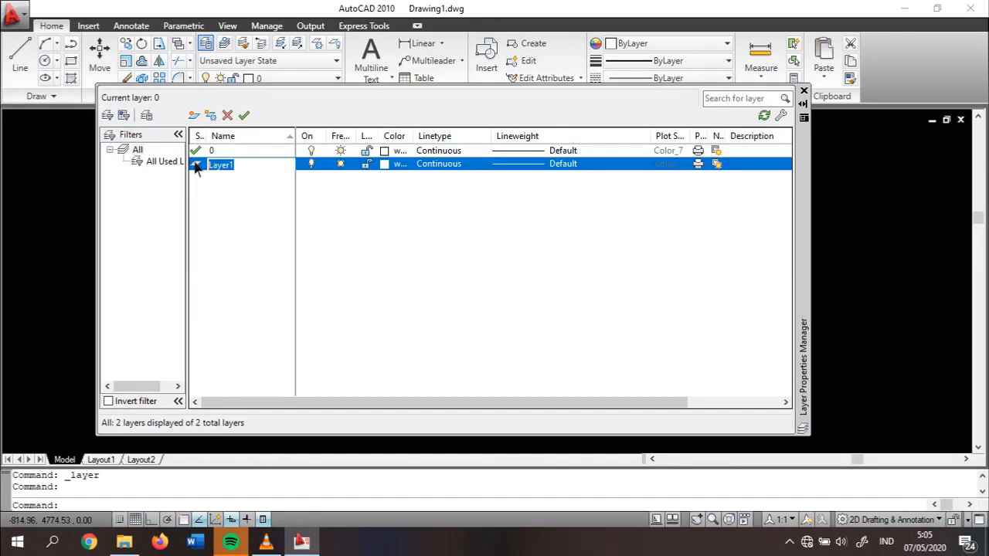
pyautogui.write('garis as')
# Set the "garis as" layer's lineweight to 0.00 mm and its color to red.
pyautogui.click(532, 163)
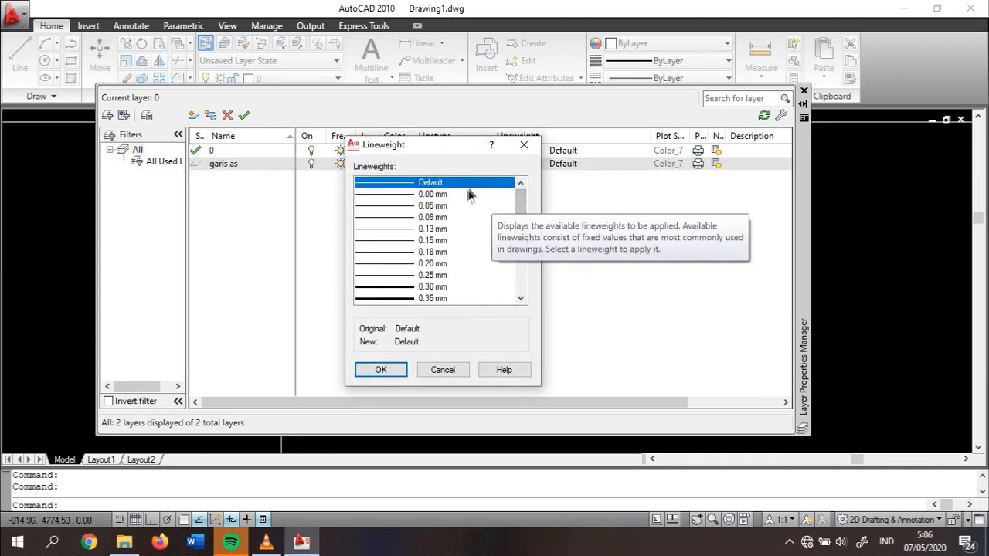
pyautogui.click(417, 195)
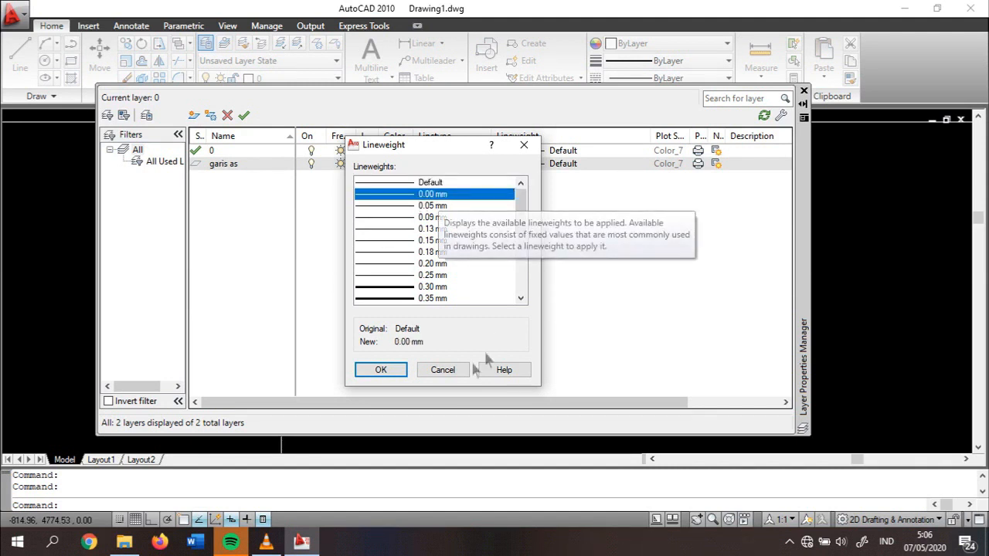
pyautogui.click(381, 370)
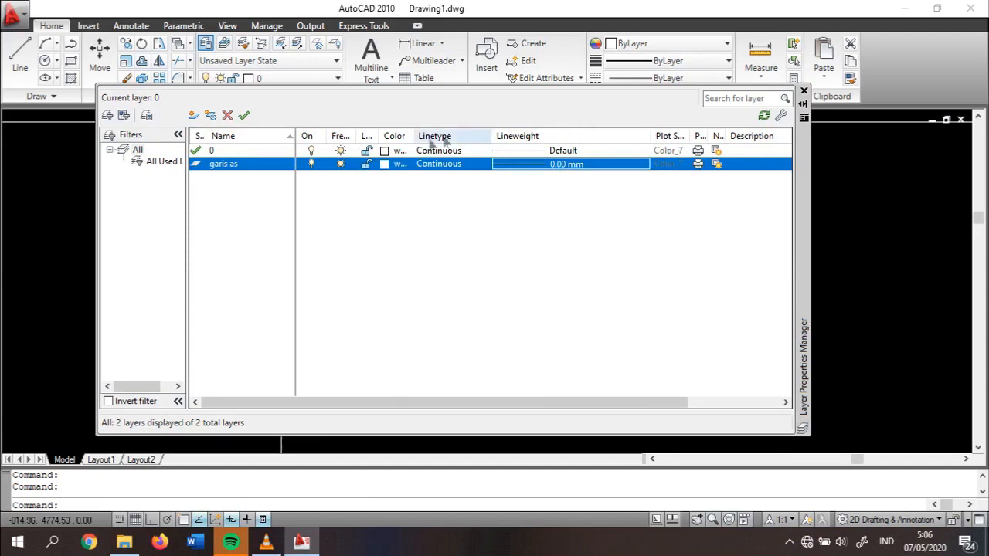
pyautogui.click(393, 164)
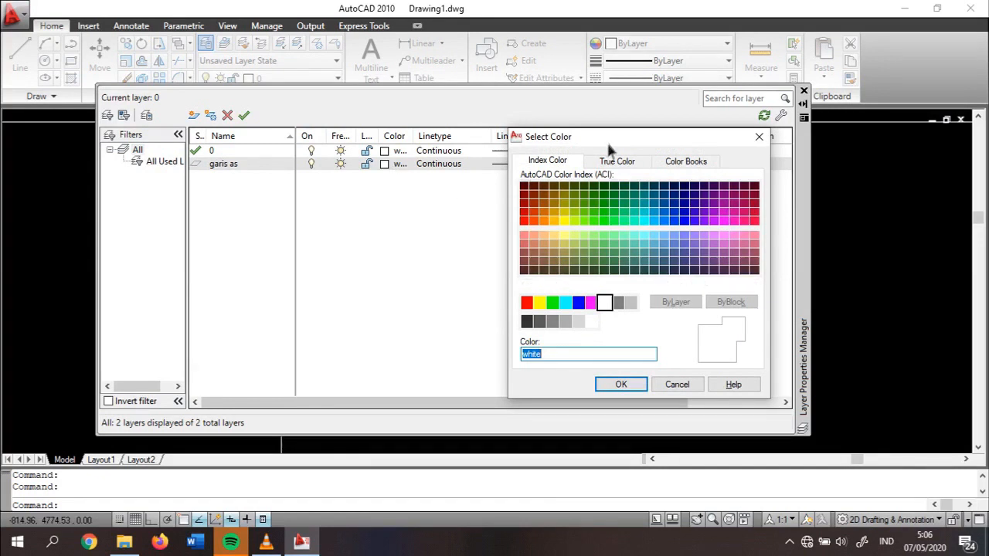
pyautogui.moveTo(611, 136); pyautogui.dragTo(561, 99)
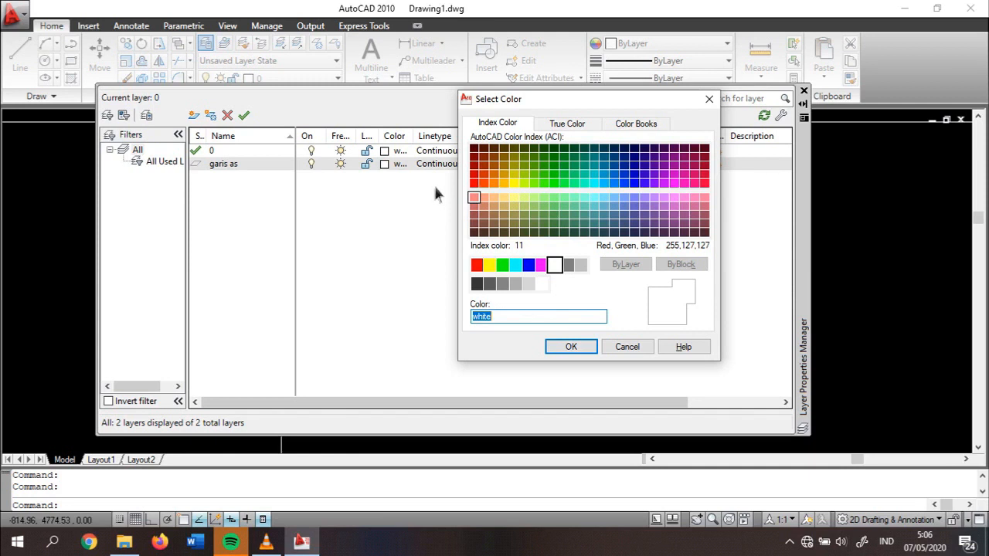
pyautogui.click(479, 267)
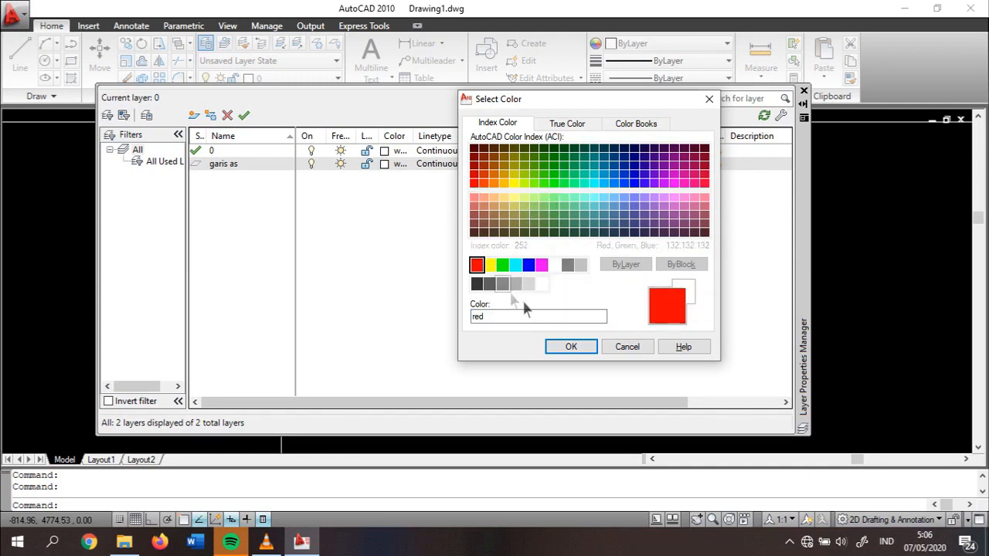
pyautogui.click(592, 350)
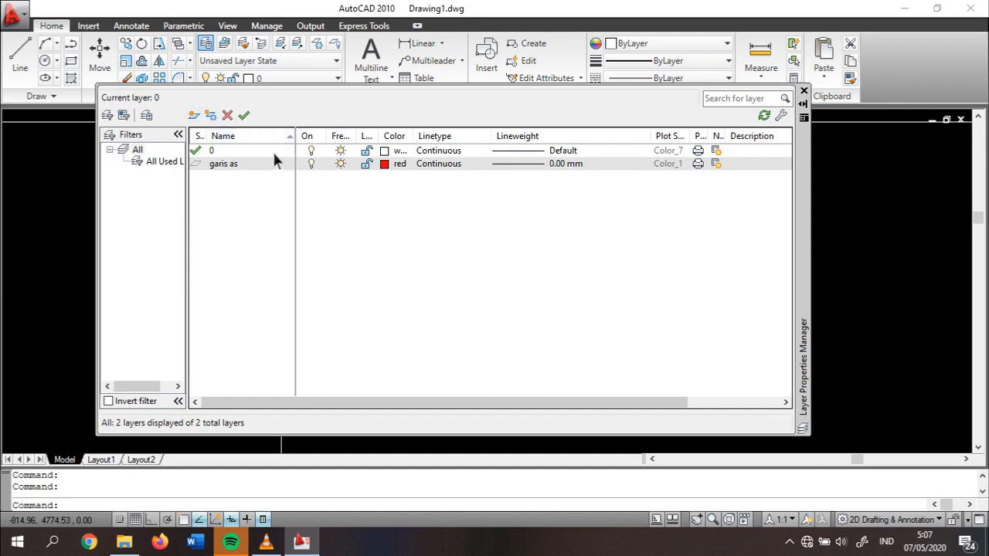
# Create a new layer named "dinding" in the layer properties.
pyautogui.click(196, 120)
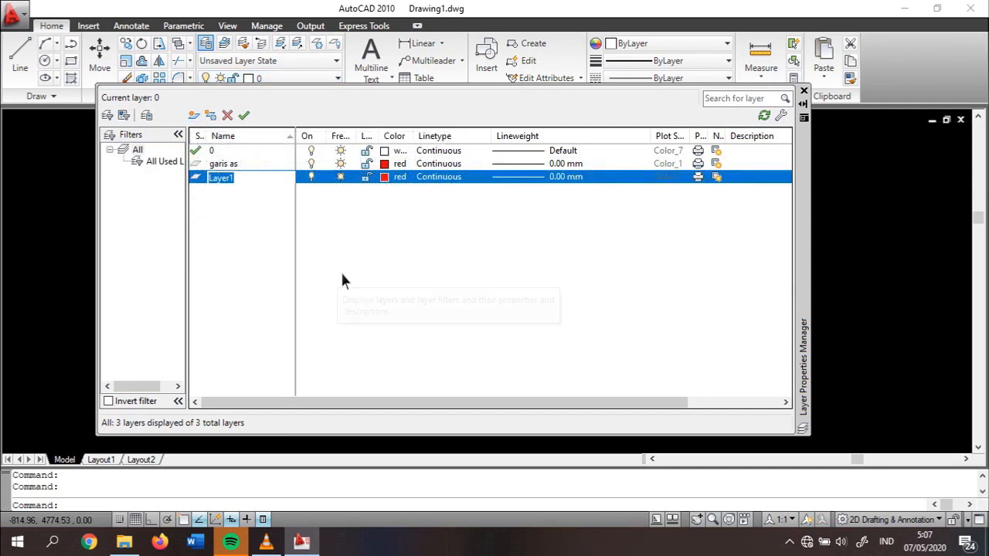
pyautogui.write('ga')
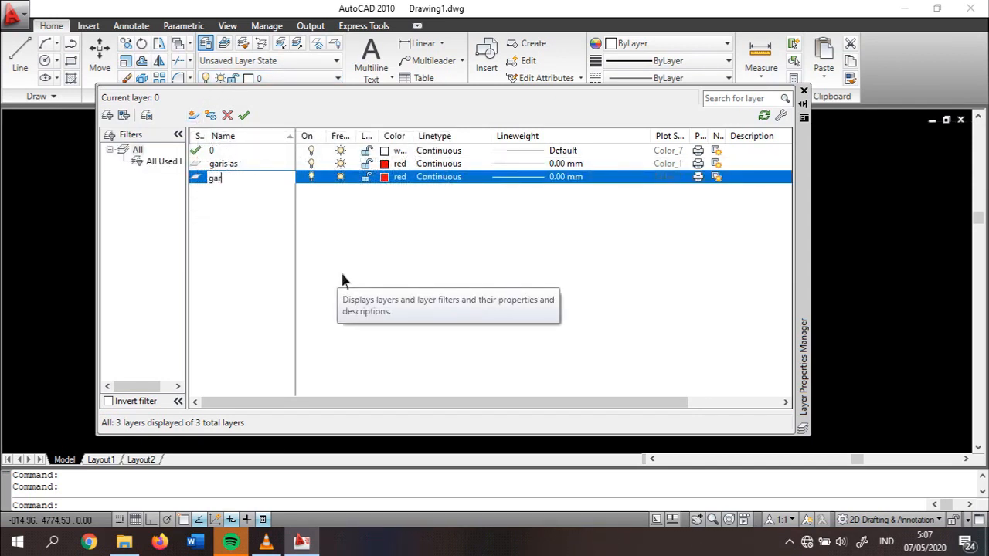
pyautogui.press('BackSpace')
pyautogui.press('BackSpace')
pyautogui.write('didi')
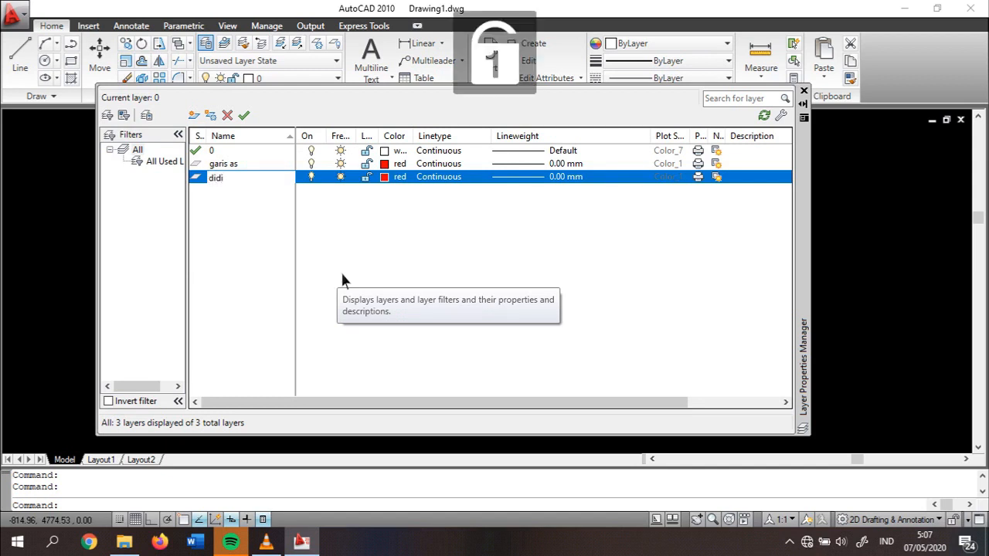
pyautogui.press('BackSpace')
pyautogui.press('BackSpace')
pyautogui.write('nding')
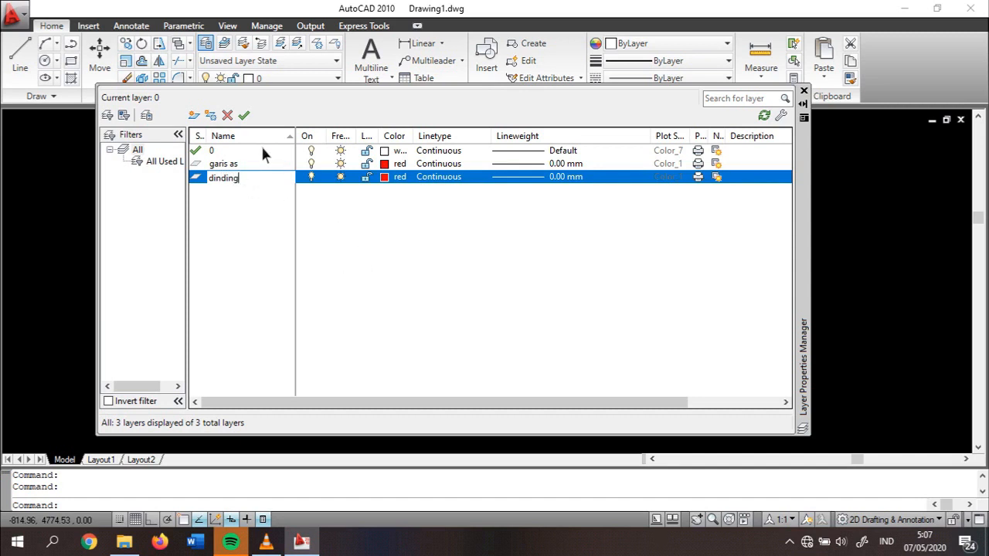
# Set the "dinding" layer's color to green.
pyautogui.click(390, 185)
pyautogui.click(389, 180)
pyautogui.click(502, 265)
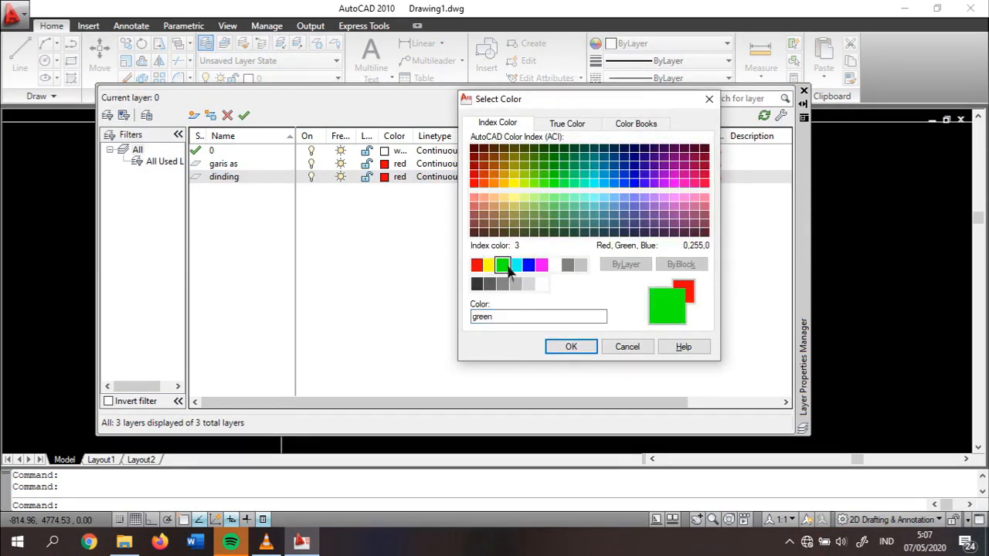
pyautogui.click(582, 346)
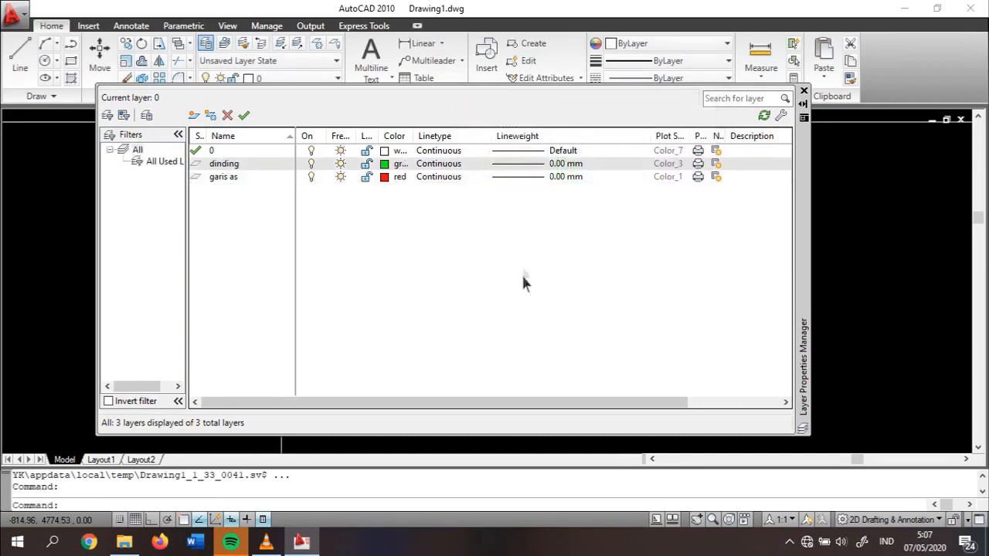
# Set the "garis as" layer's lineweight to 0.09 mm.
pyautogui.click(541, 177)
pyautogui.click(540, 177)
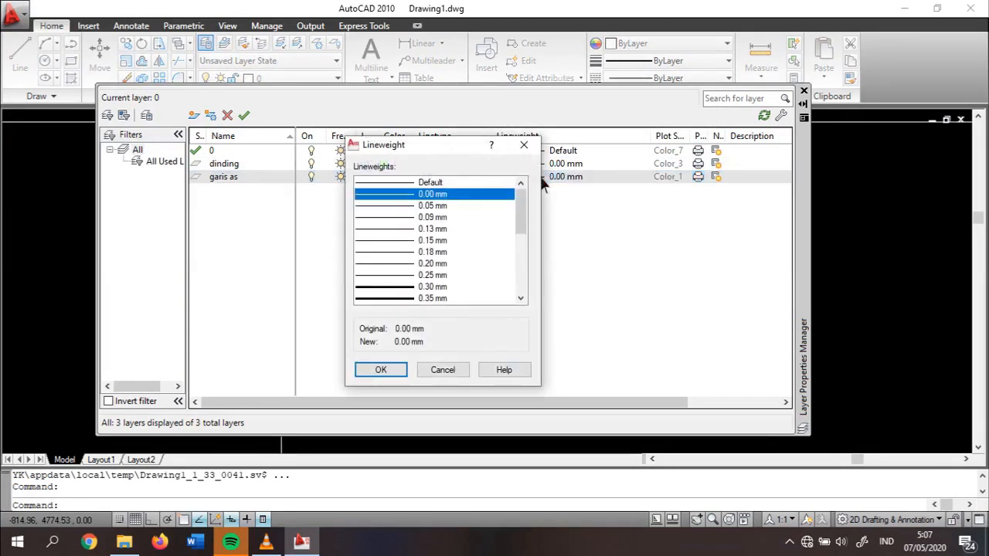
pyautogui.click(421, 218)
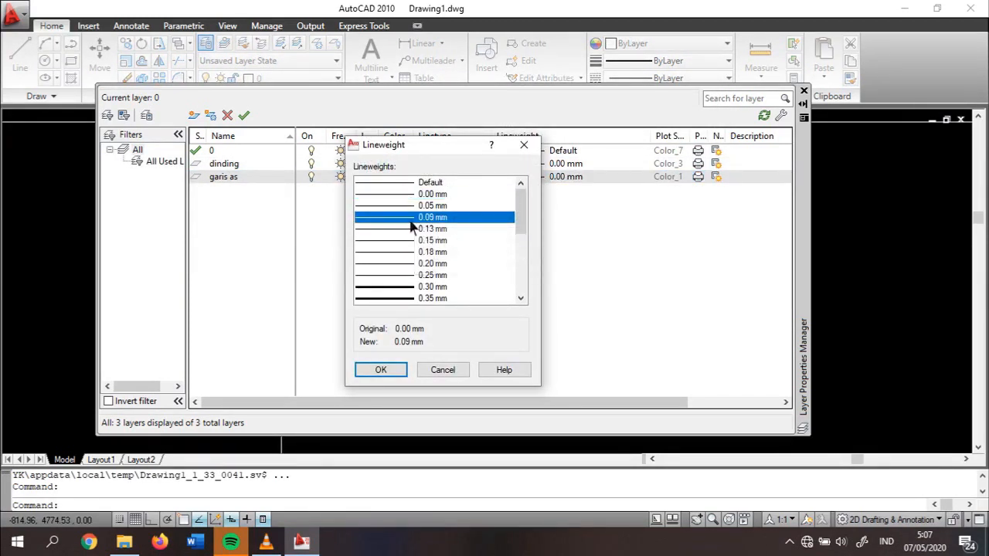
pyautogui.click(395, 368)
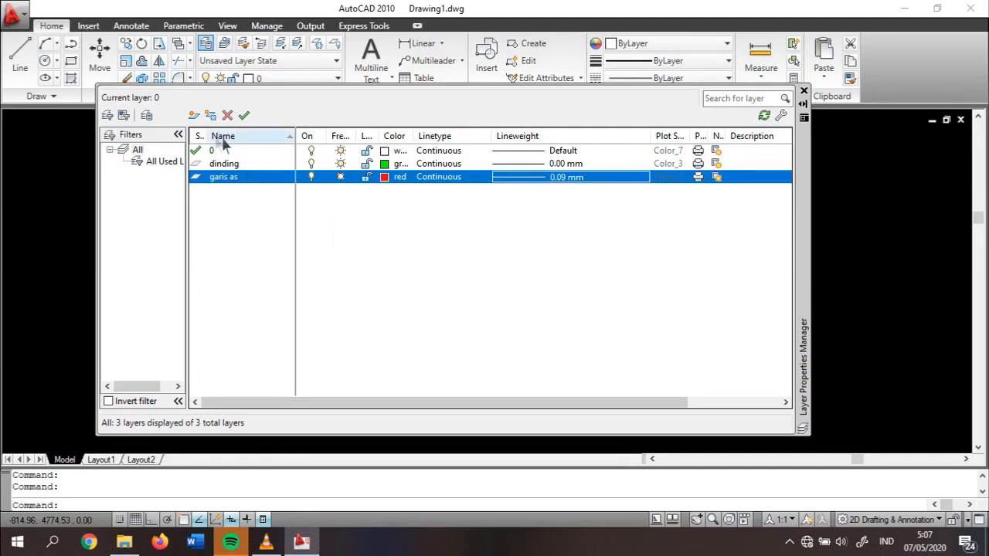
# Add another new layer and name it "struktur".
pyautogui.click(194, 115)
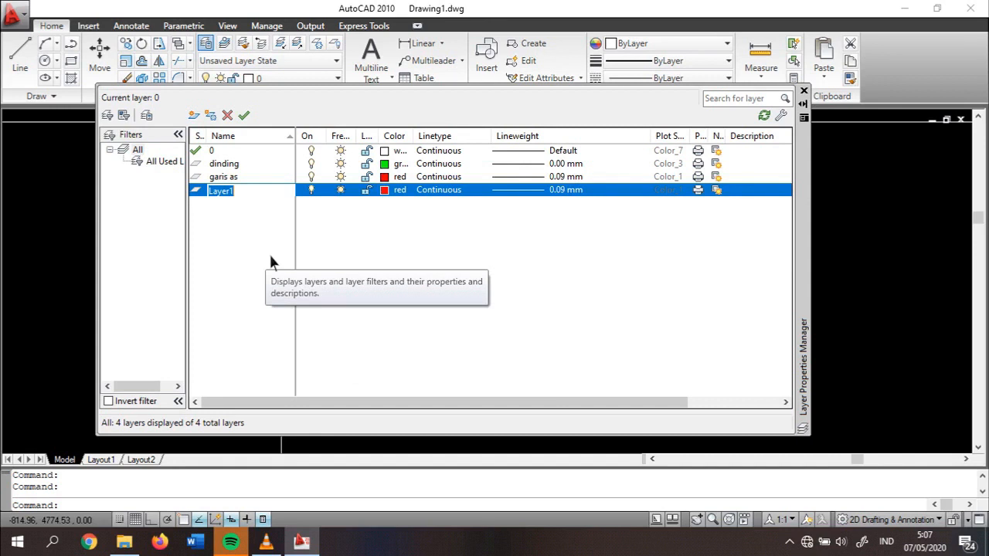
pyautogui.write('struktur')
pyautogui.press('Return')
# Set the "struktur" layer's color to index color 172 and its lineweight to 0.20 mm.
pyautogui.click(390, 190)
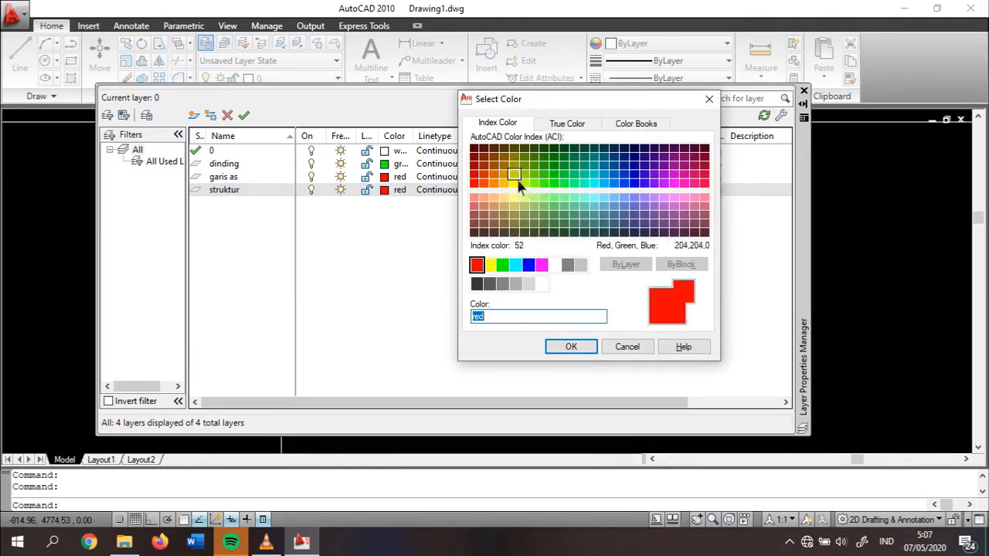
pyautogui.click(633, 175)
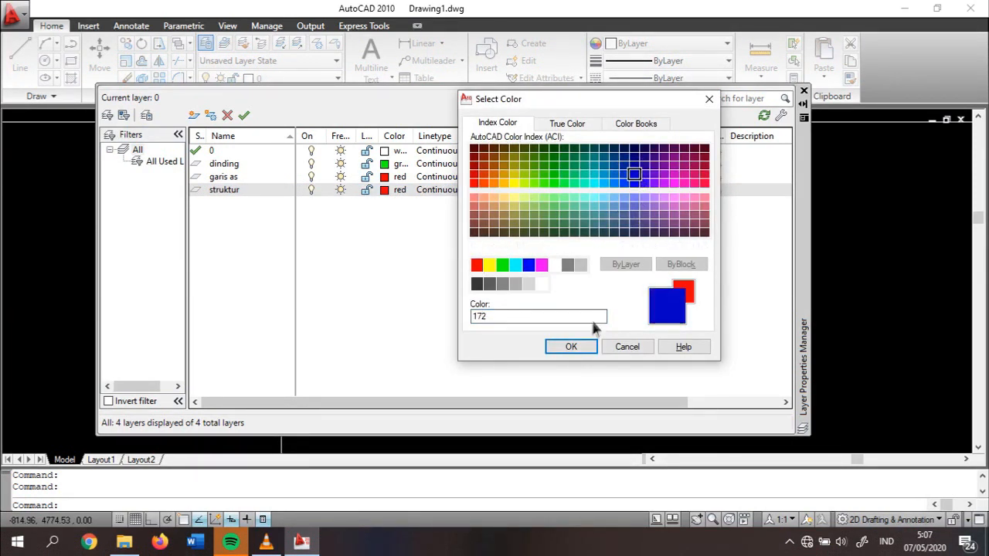
pyautogui.click(571, 347)
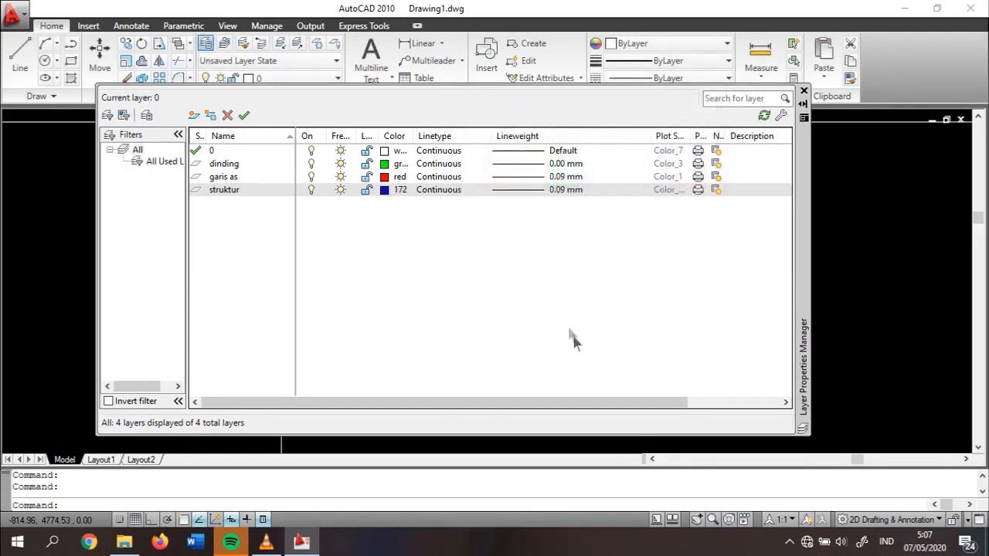
pyautogui.click(538, 190)
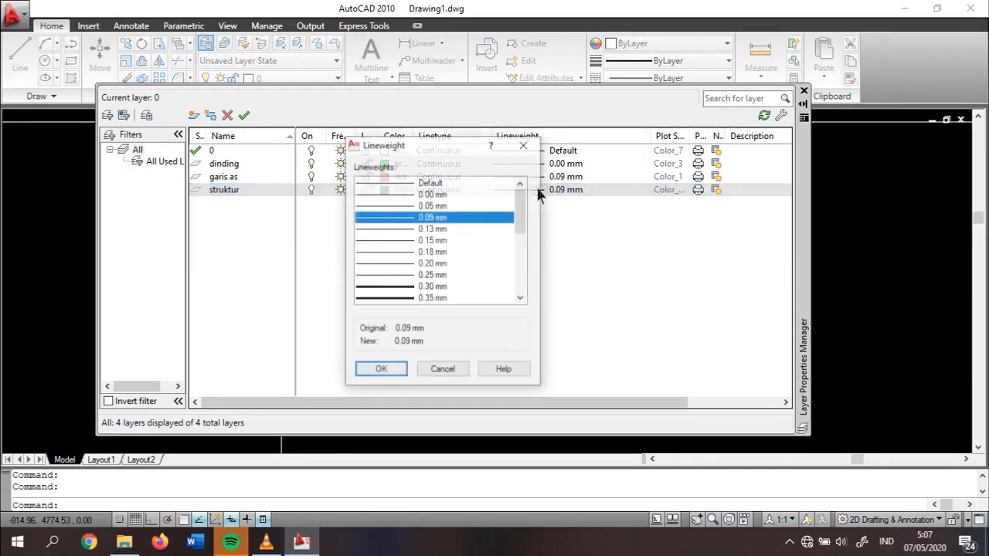
pyautogui.click(390, 265)
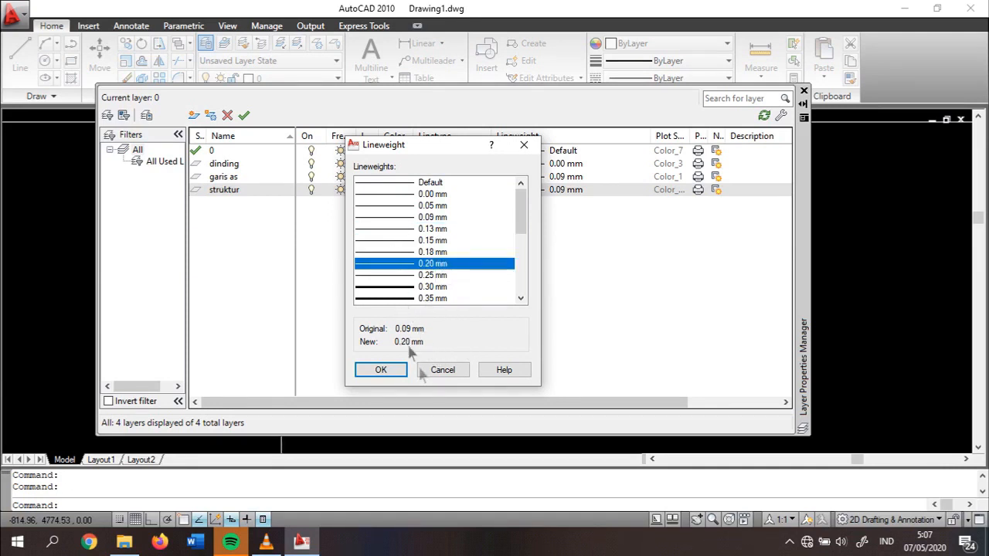
pyautogui.click(381, 370)
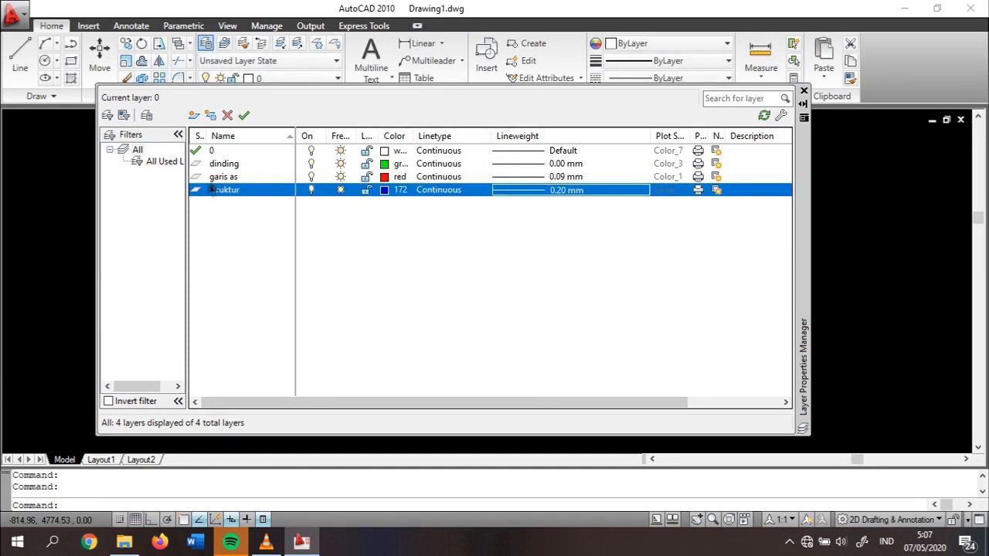
# Create a new layer named "pondasi" with index color 230 and a lineweight of 0.13 mm.
pyautogui.click(194, 115)
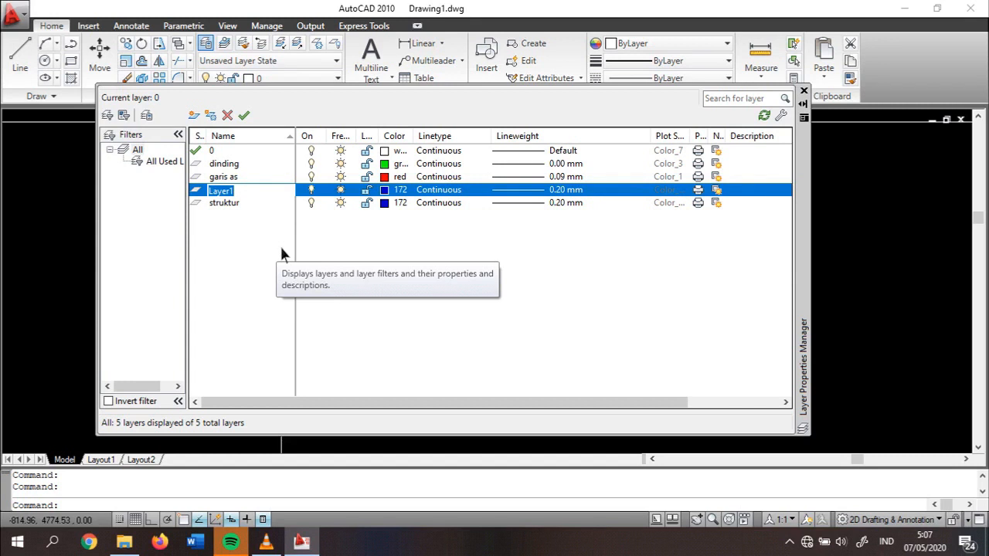
pyautogui.write('pondasi')
pyautogui.click(393, 192)
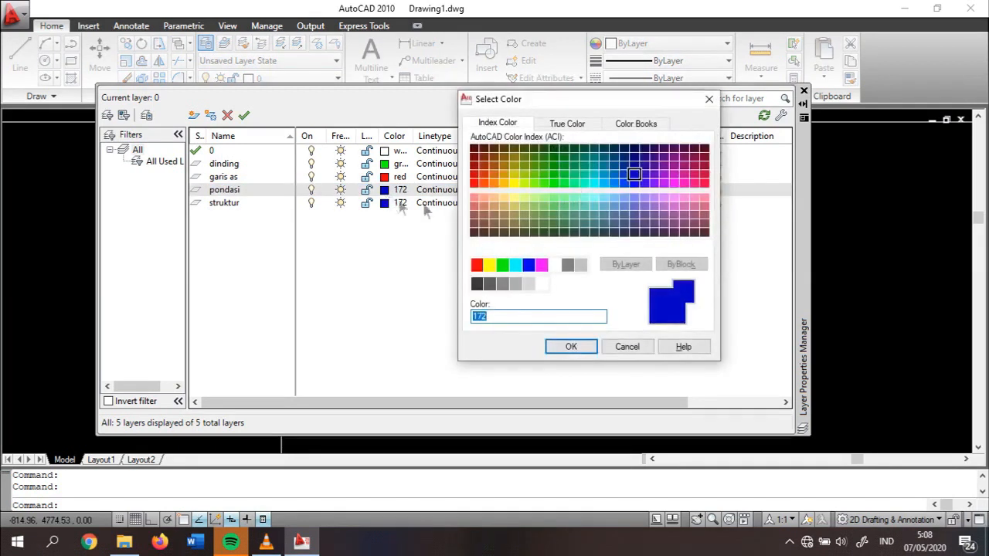
pyautogui.click(694, 183)
pyautogui.click(571, 347)
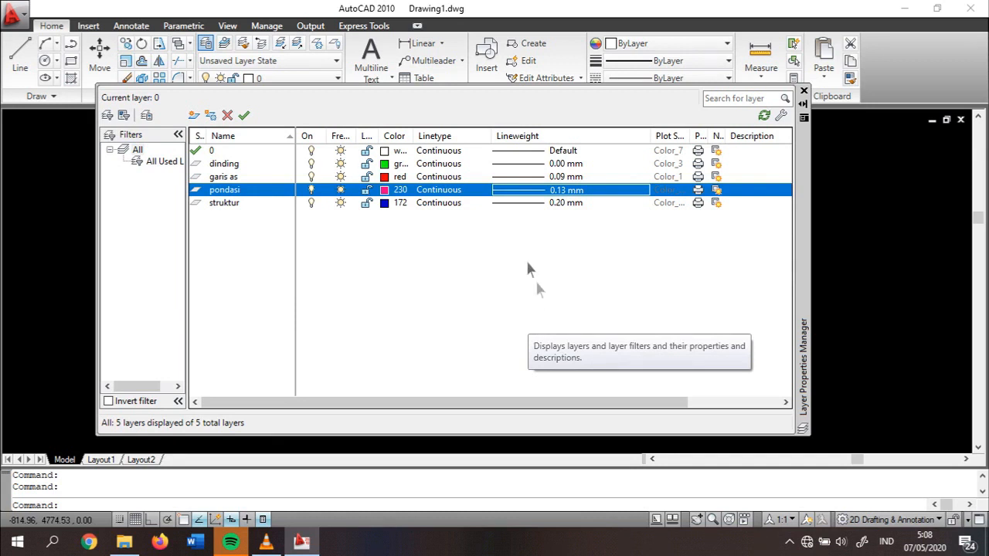
# Close the layer properties manager and look through the list of layers available in the drawing.
pyautogui.click(804, 91)
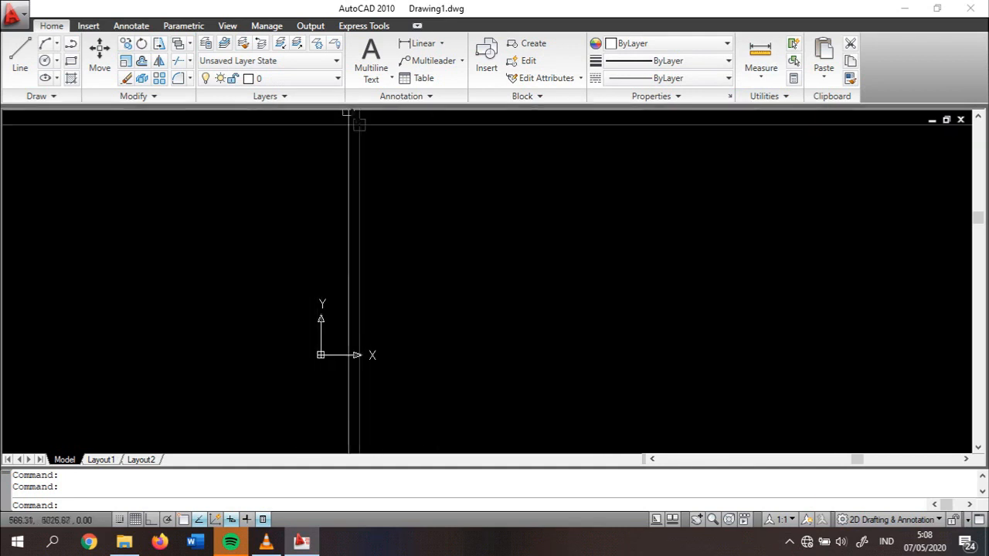
pyautogui.click(338, 79)
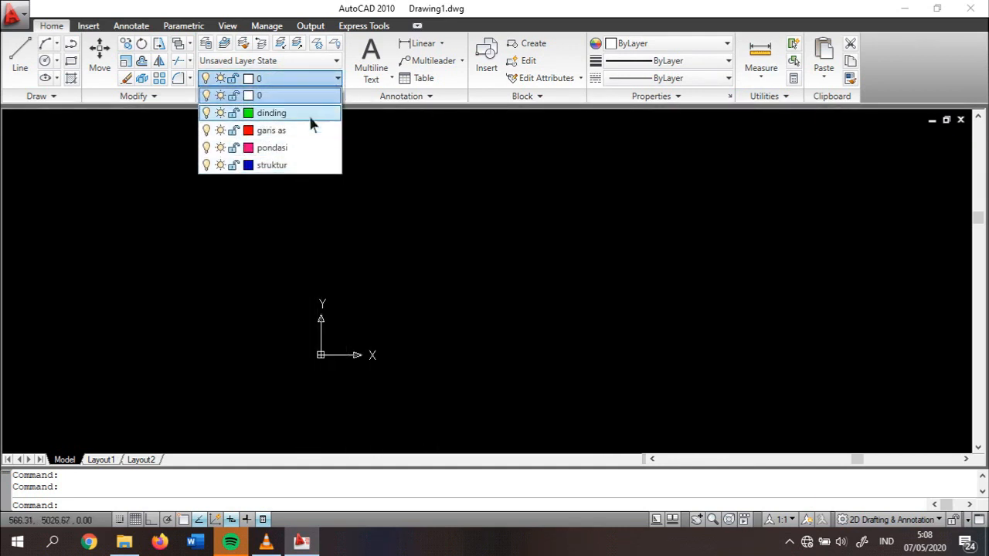
pyautogui.click(443, 192)
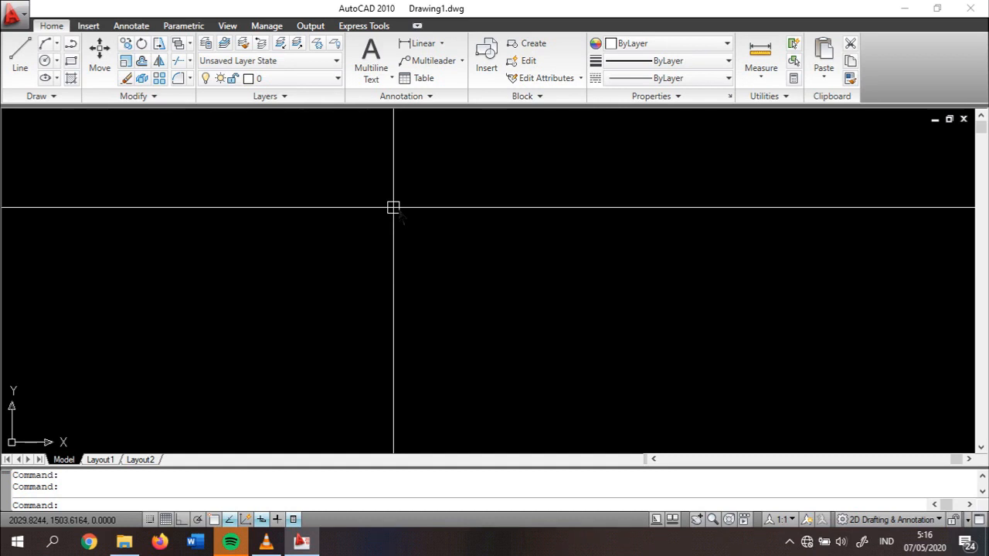
# Draw a freehand rectangle on layer 0 near the middle of the drawing area with the Rectangle command.
pyautogui.write('re')
pyautogui.press('Return')
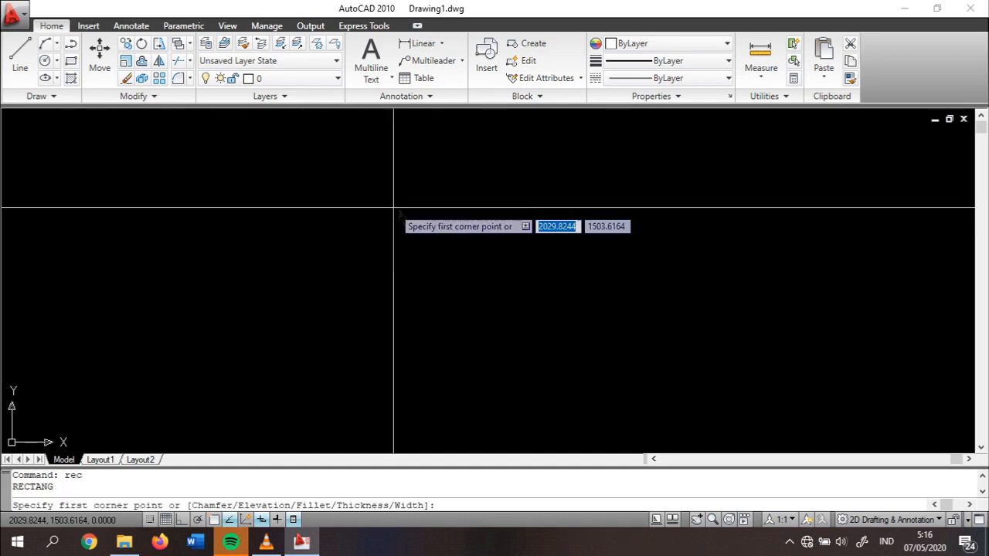
pyautogui.click(331, 203)
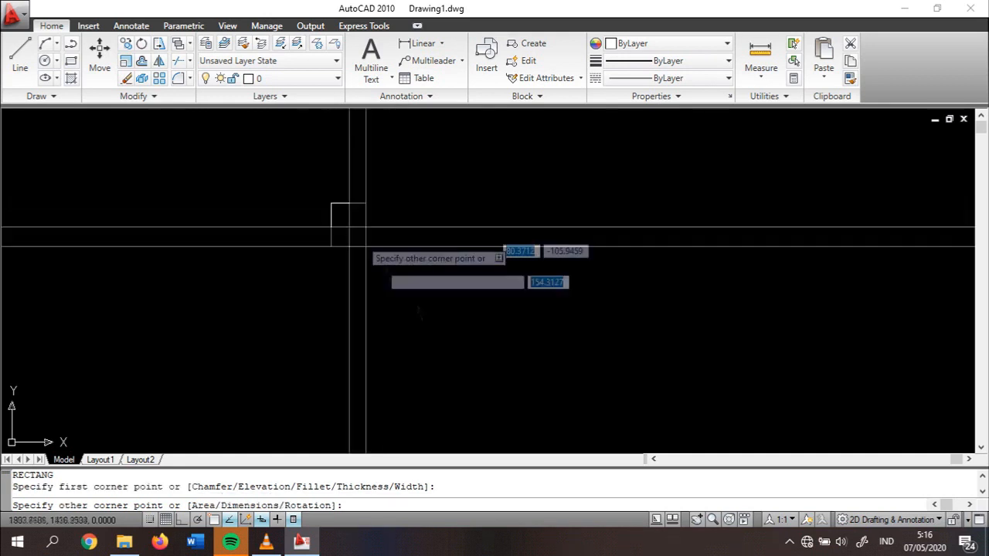
pyautogui.click(561, 372)
pyautogui.press('Escape')
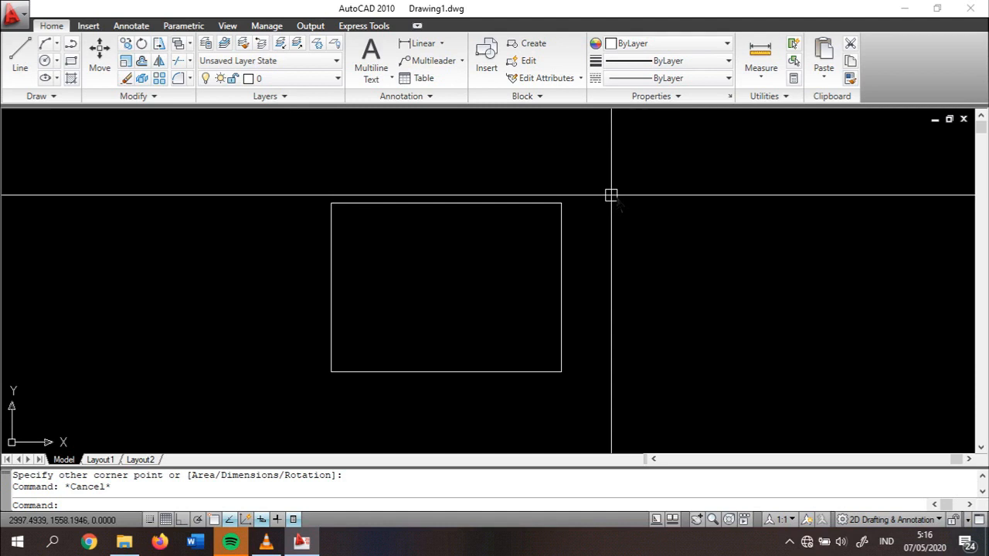
# Assign the drawn rectangle to the "garis as" layer and clear the selection.
pyautogui.click(595, 394)
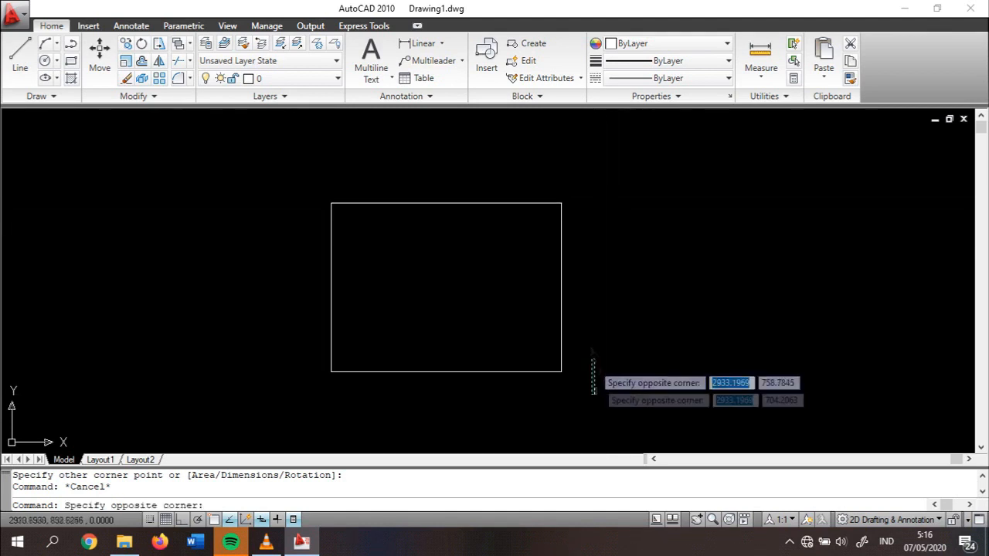
pyautogui.click(265, 168)
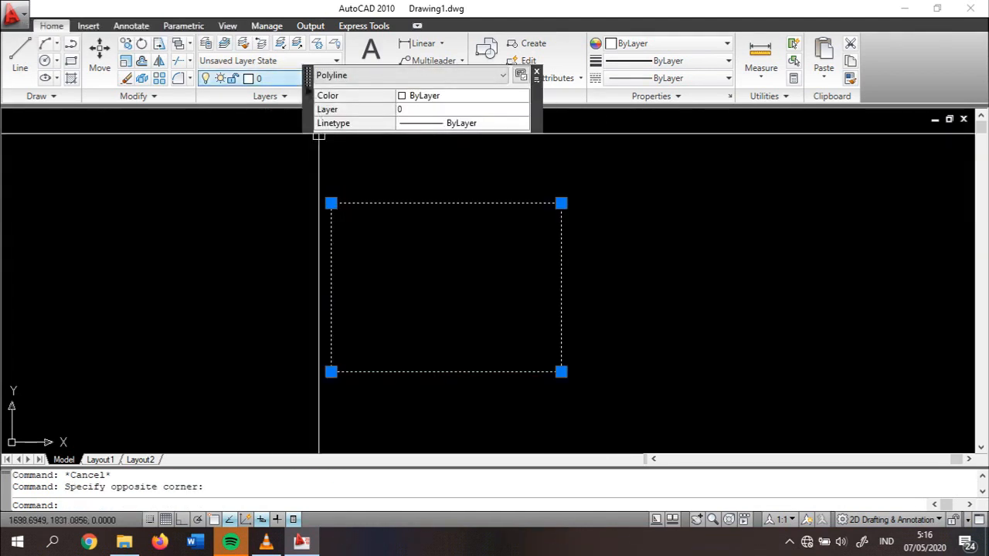
pyautogui.click(298, 79)
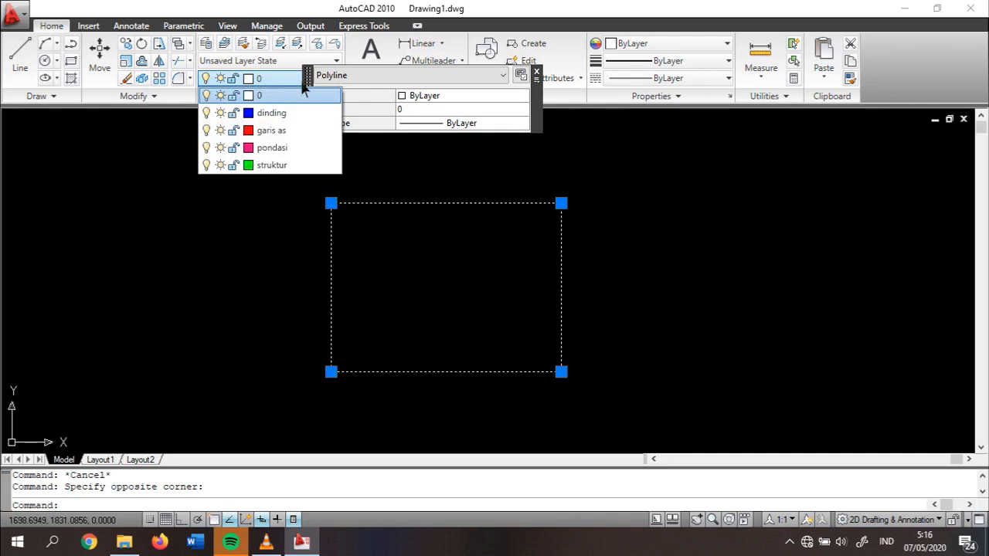
pyautogui.click(294, 130)
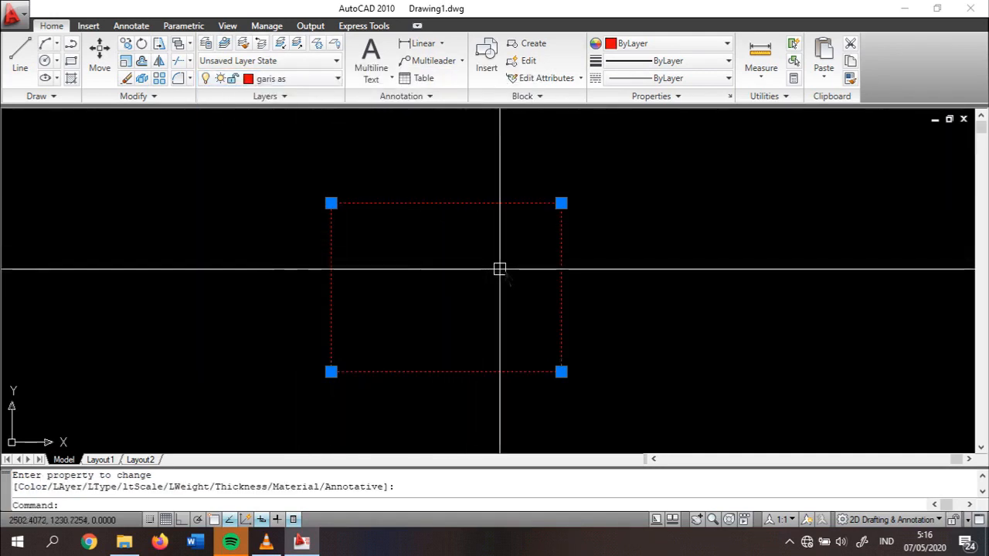
pyautogui.press('Escape')
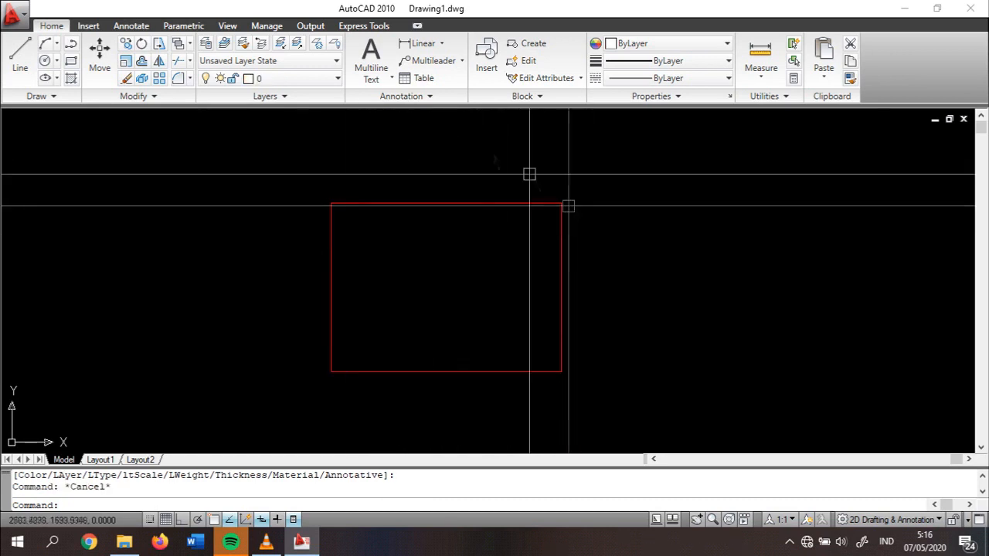
# Examine the rectangle's color, layer and linetype properties, leaving it unselected.
pyautogui.click(350, 203)
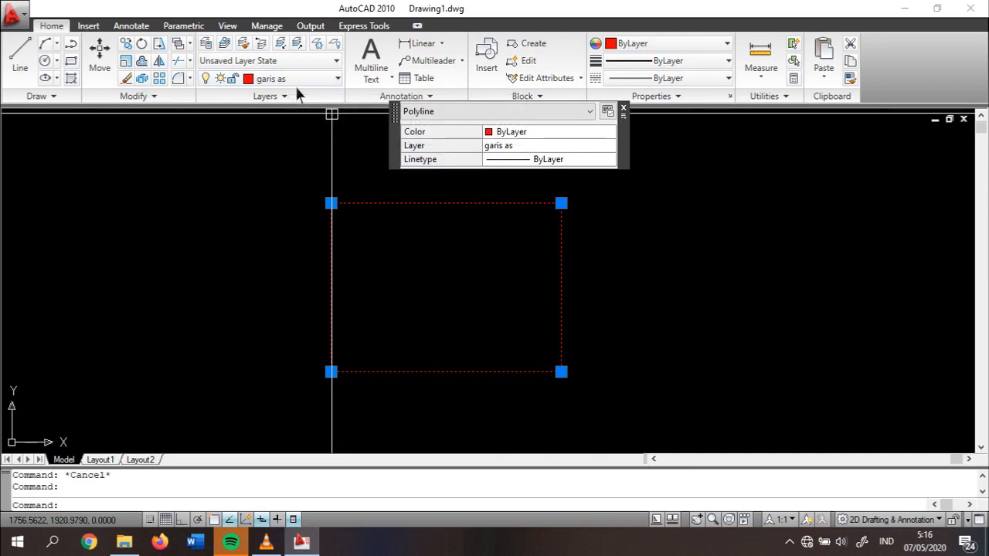
pyautogui.press('Escape')
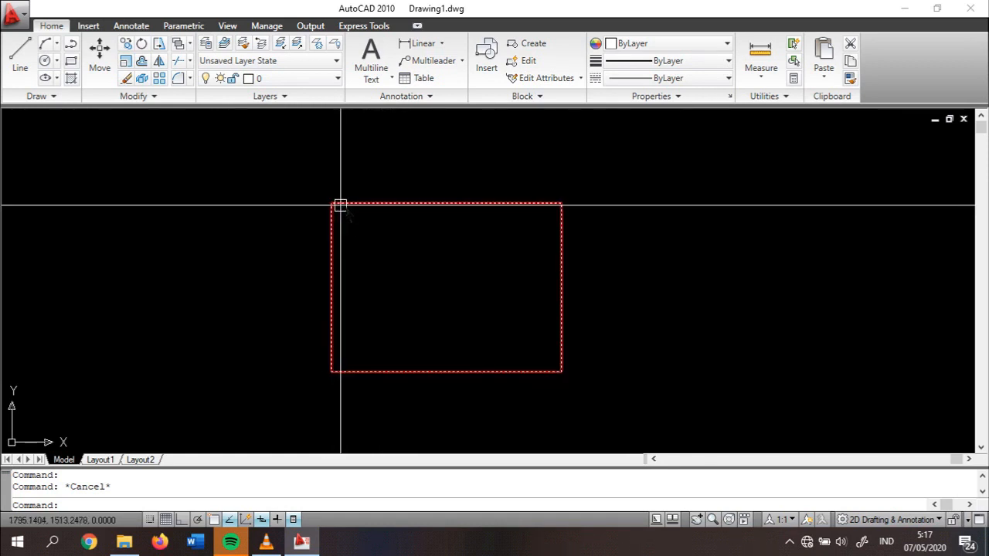
pyautogui.moveTo(443, 206)
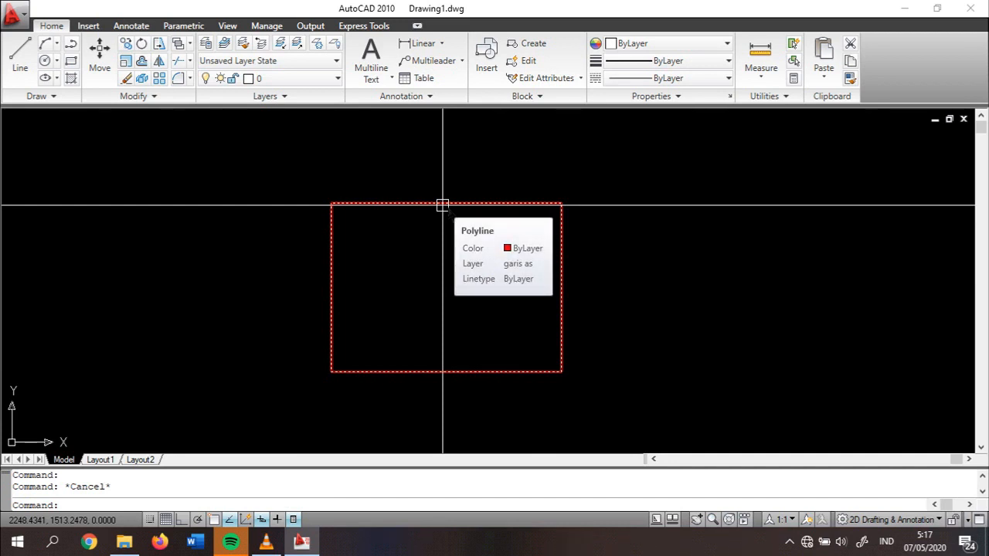
pyautogui.click(443, 205)
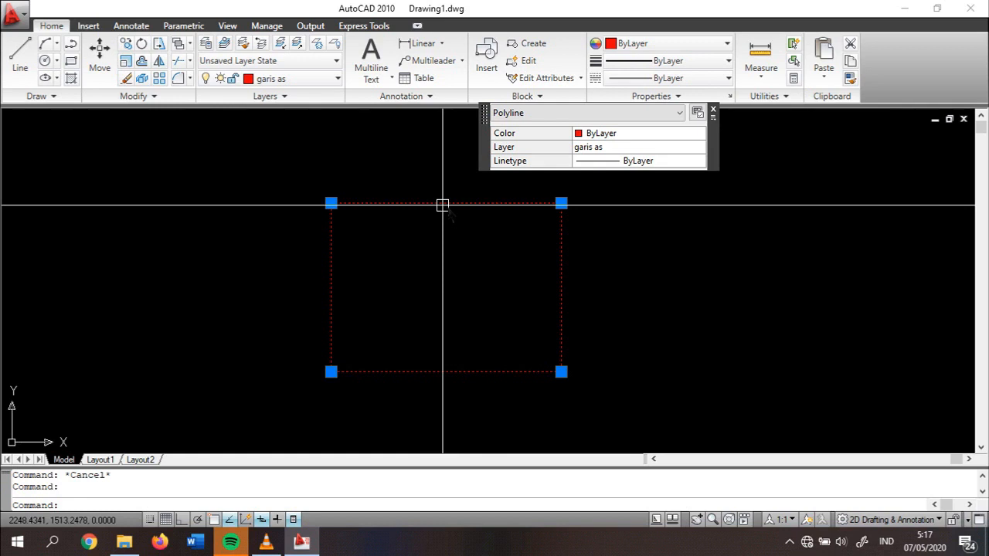
pyautogui.press('Escape')
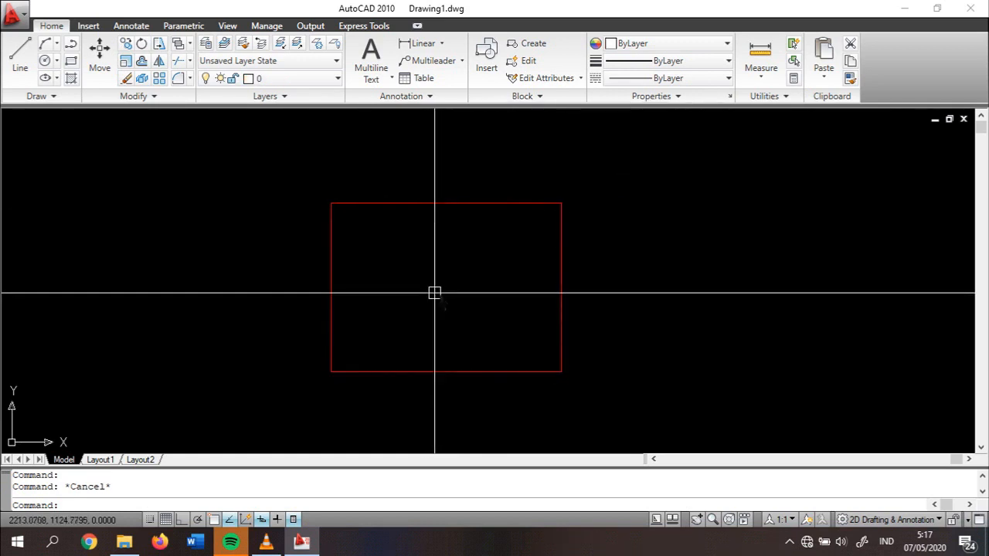
# Turn on all object snap modes in the drafting settings with the OSNAP command.
pyautogui.write('o')
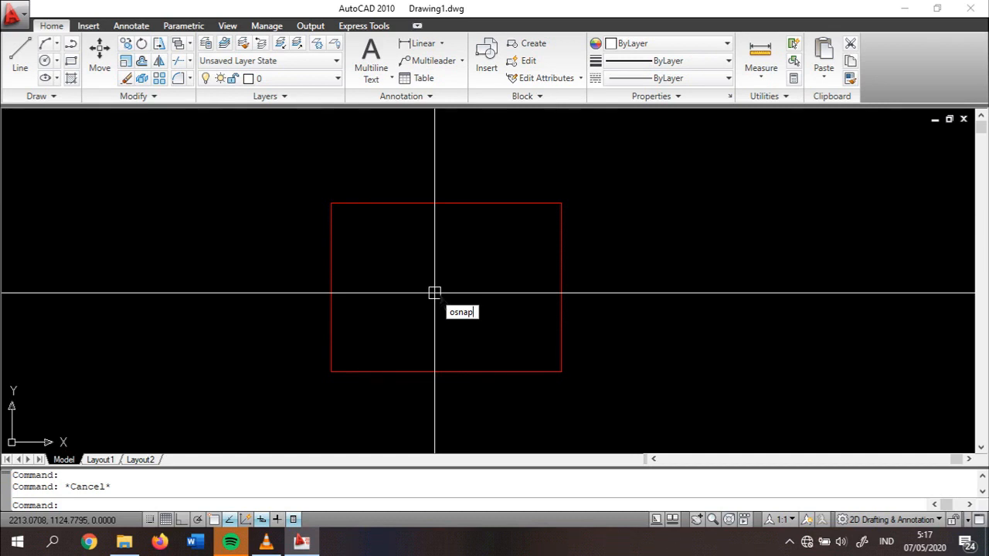
pyautogui.write('snap')
pyautogui.press('Return')
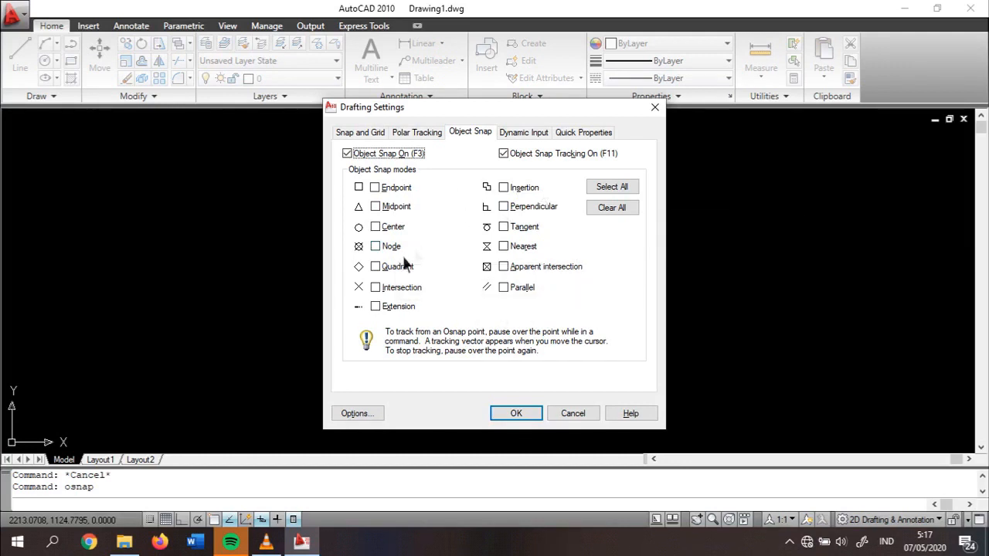
pyautogui.click(617, 190)
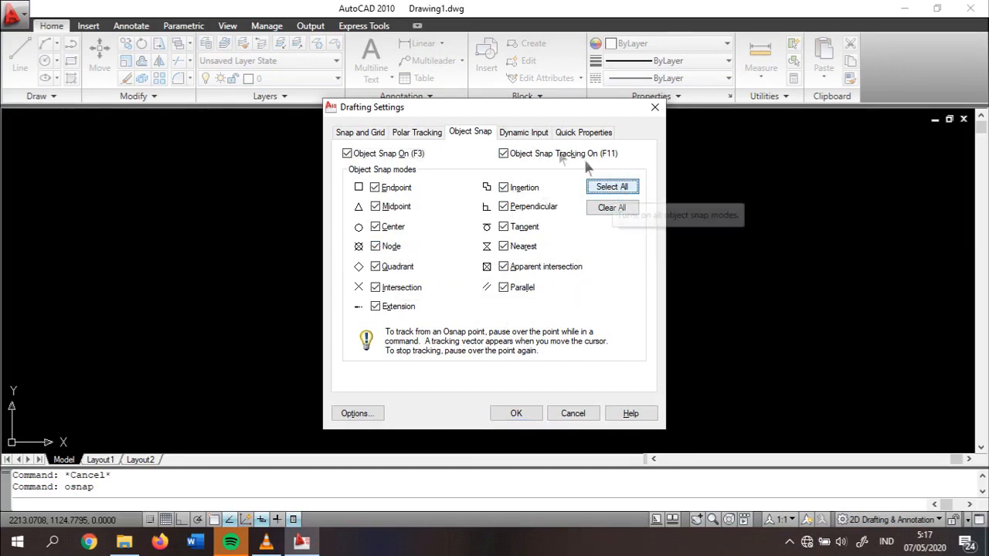
pyautogui.click(517, 414)
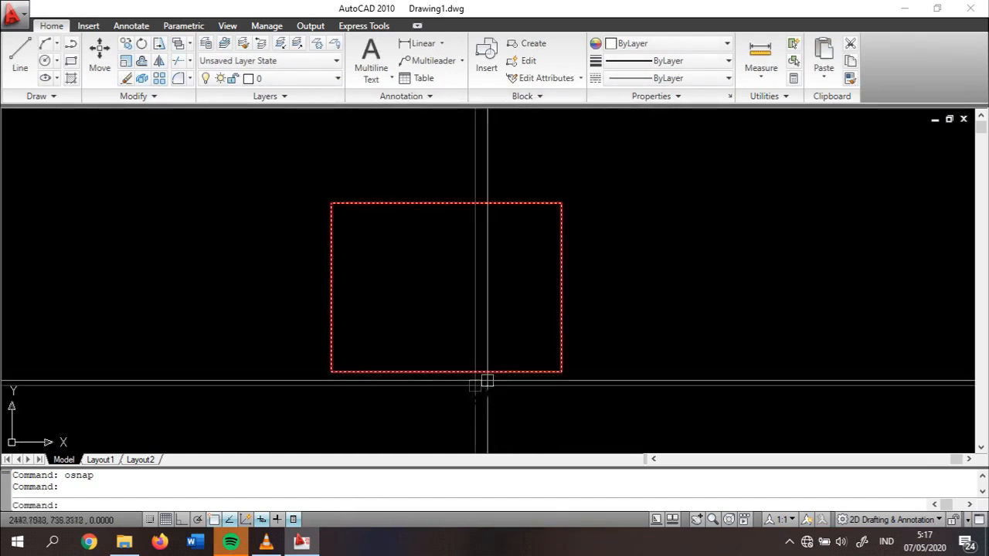
pyautogui.write('l')
pyautogui.press('Return')
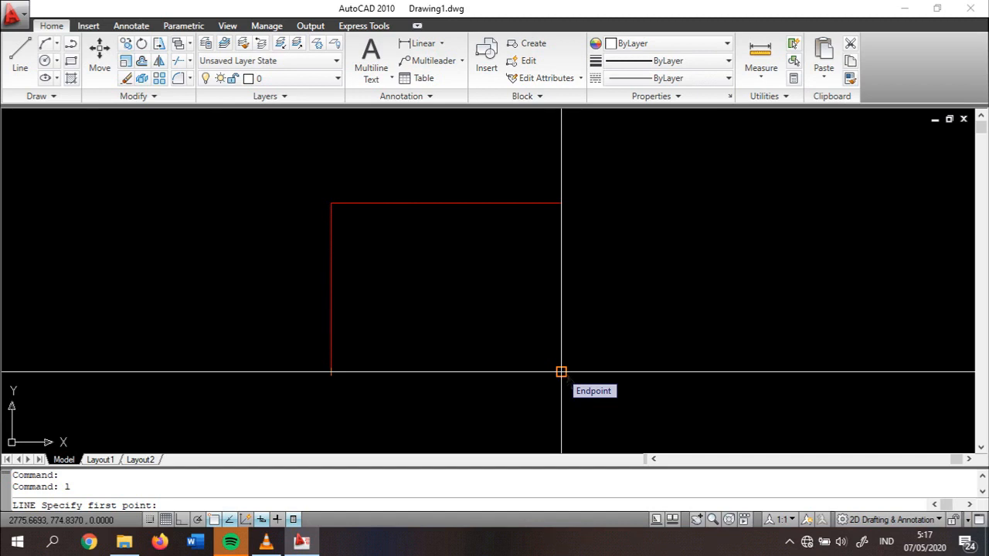
pyautogui.press('Escape')
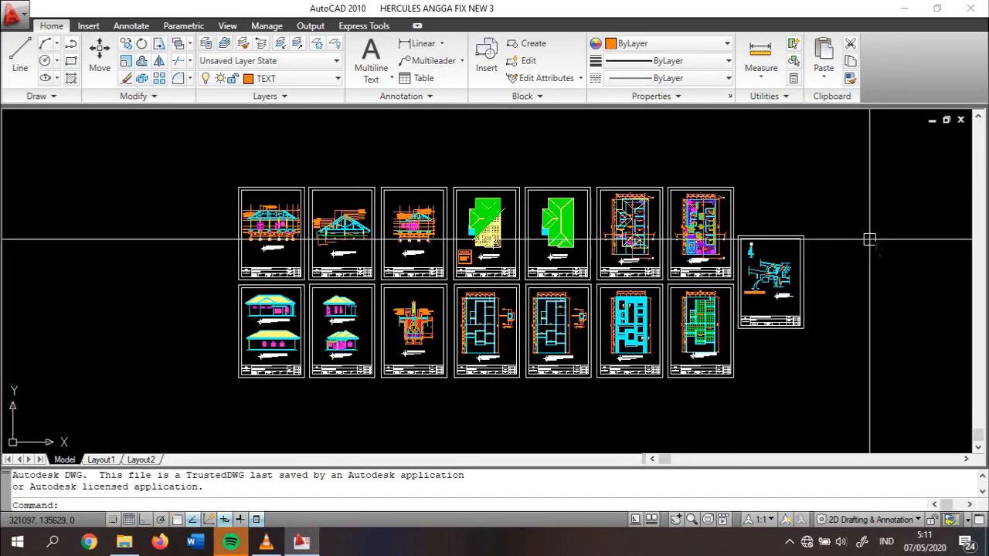
# Start a plot of the house drawing sheets and assign the monochrome.ctb plot style table to all layouts.
pyautogui.hotkey('ctrl', 'p')
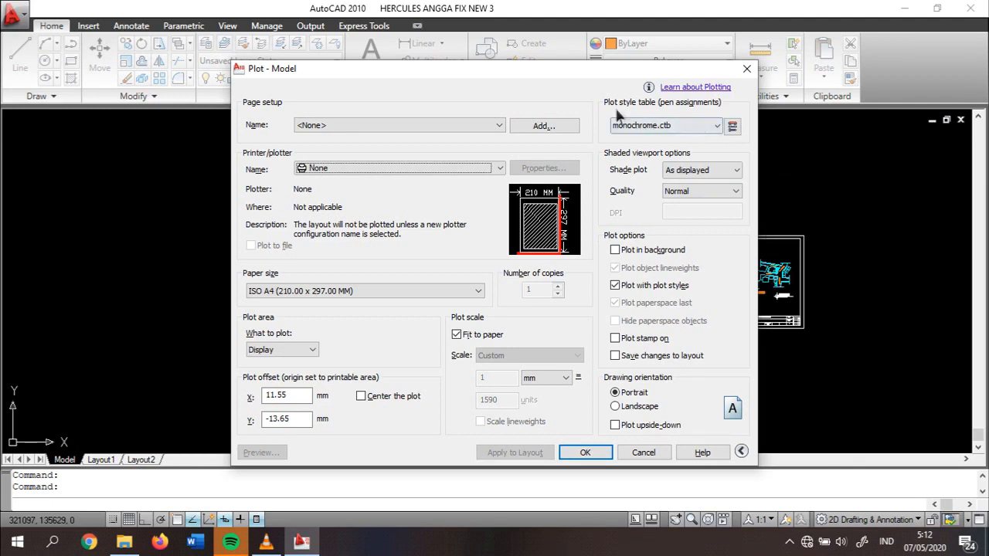
pyautogui.click(698, 127)
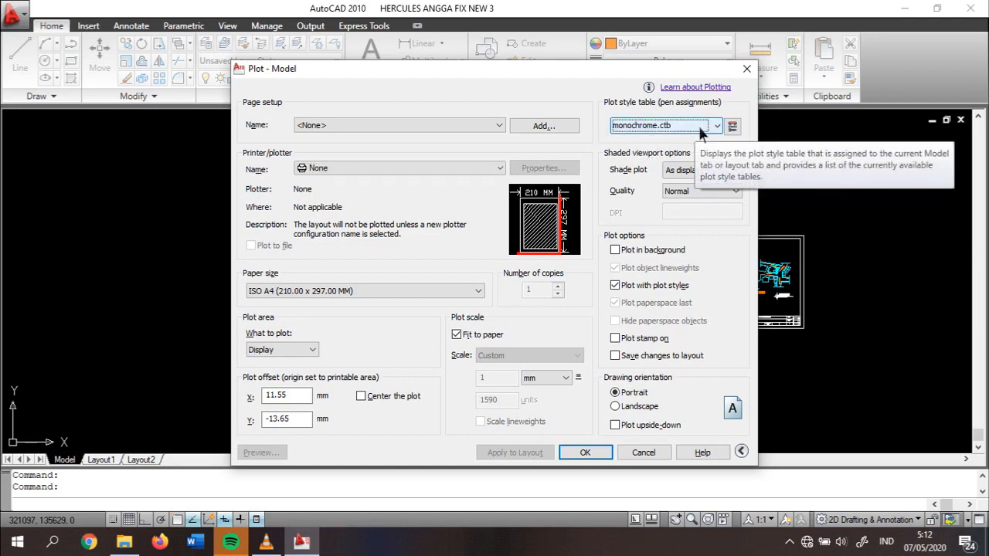
pyautogui.click(699, 128)
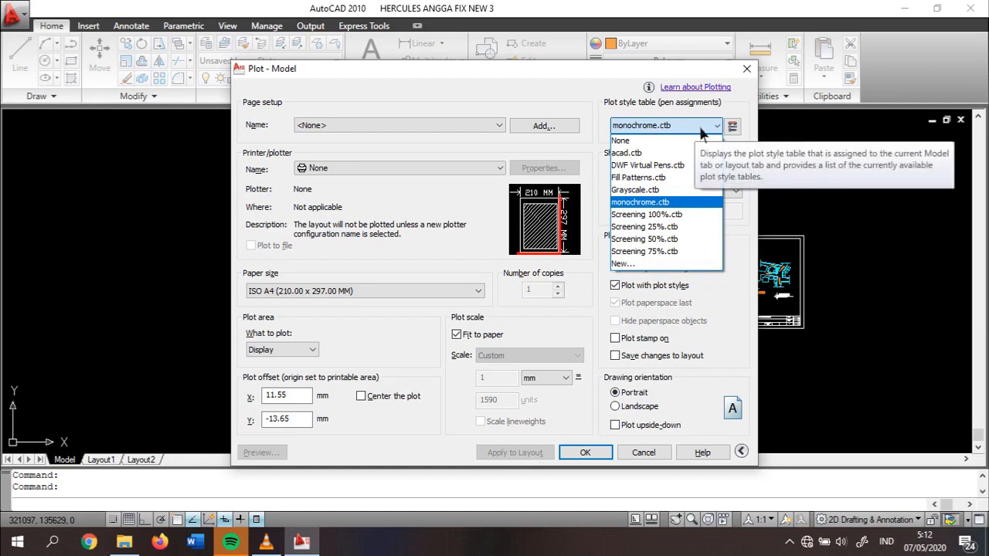
pyautogui.click(691, 138)
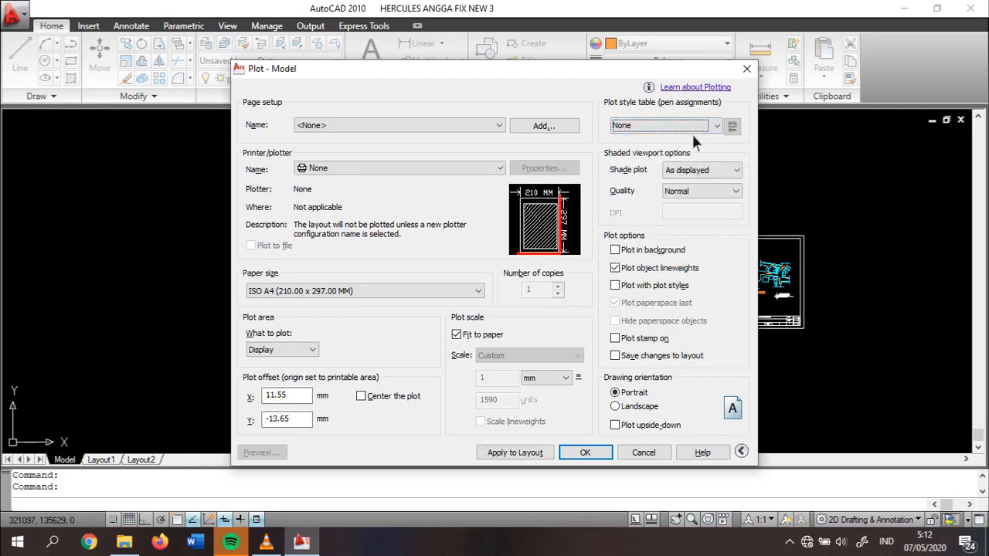
pyautogui.click(718, 125)
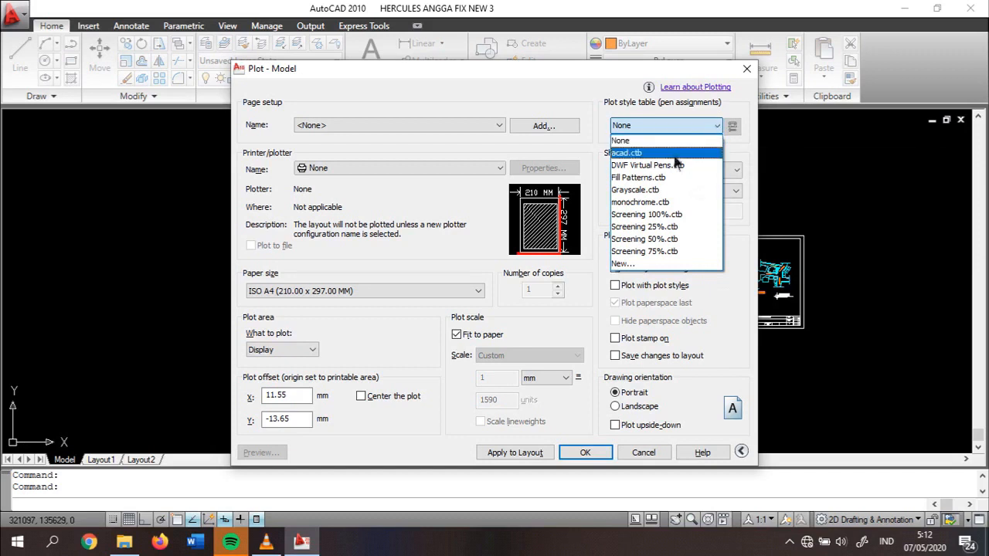
pyautogui.click(665, 202)
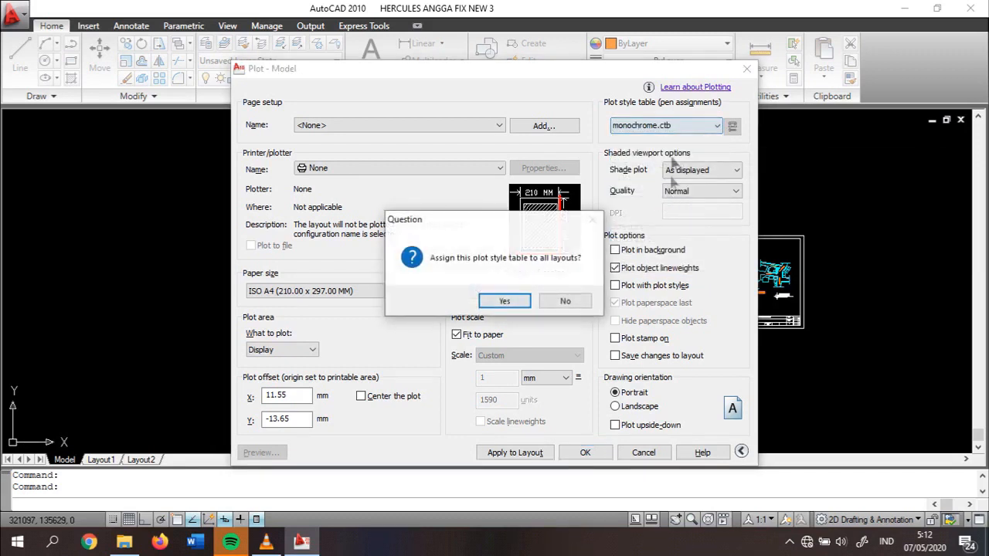
pyautogui.click(510, 301)
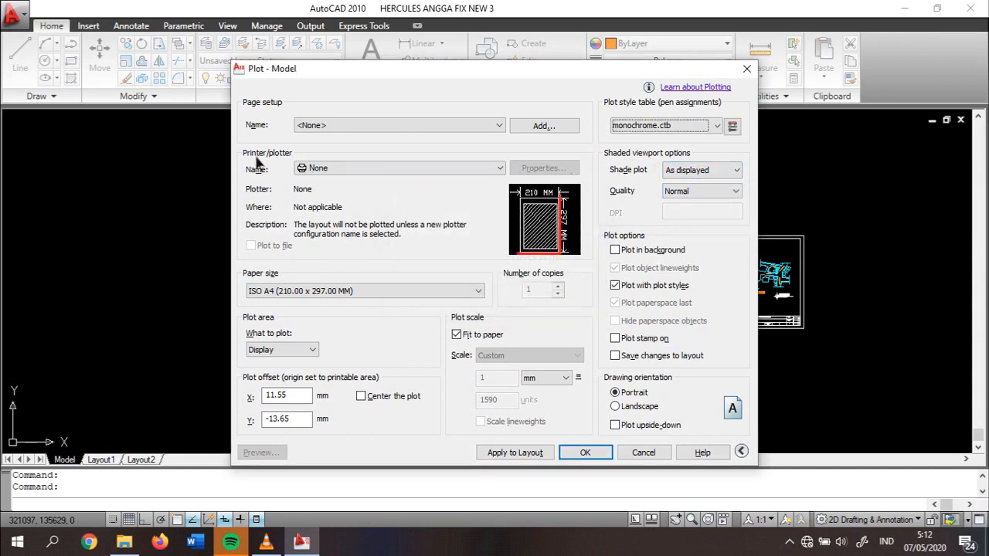
# Choose the HP Deskjet 2520 series printer and A4 paper for the plot.
pyautogui.click(359, 168)
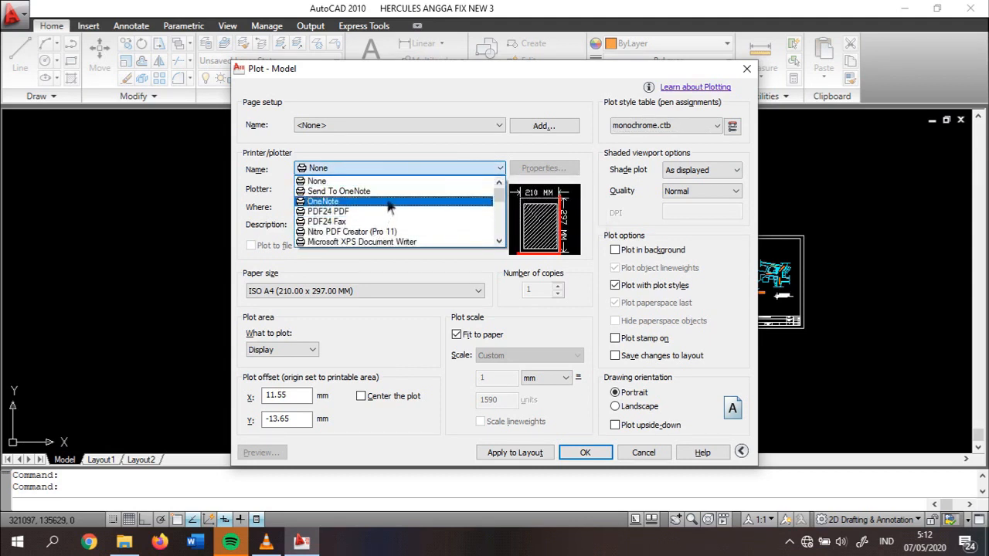
pyautogui.scroll(-3, 391, 208)
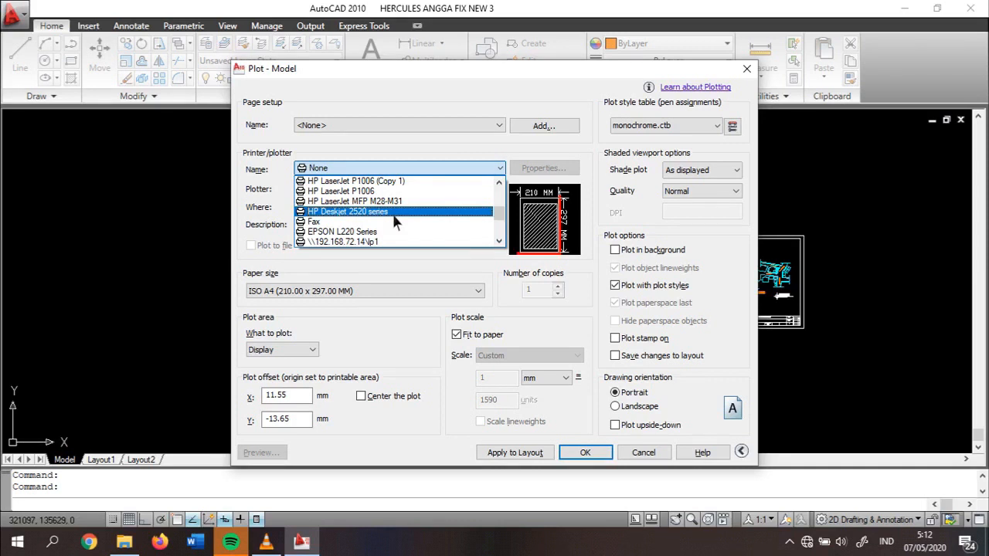
pyautogui.click(394, 212)
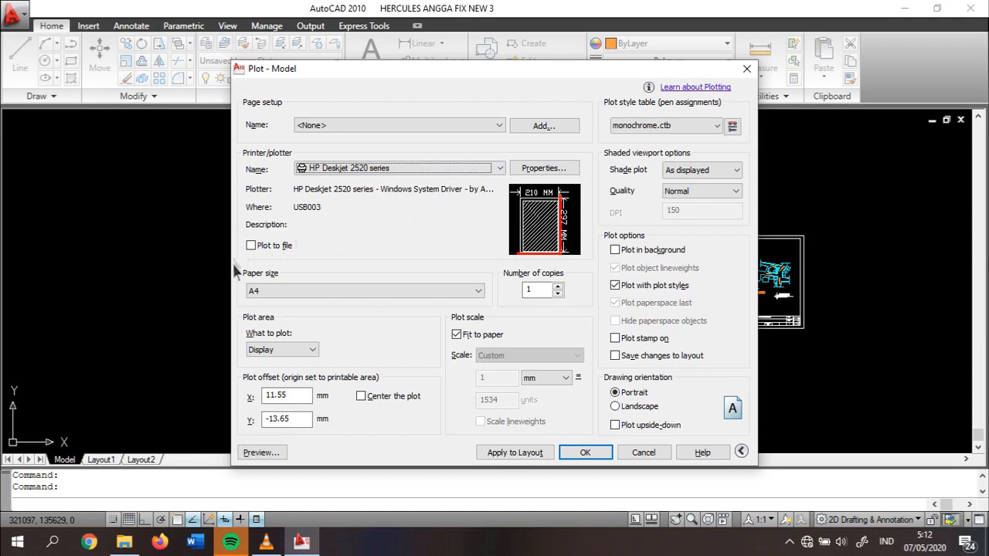
pyautogui.click(285, 293)
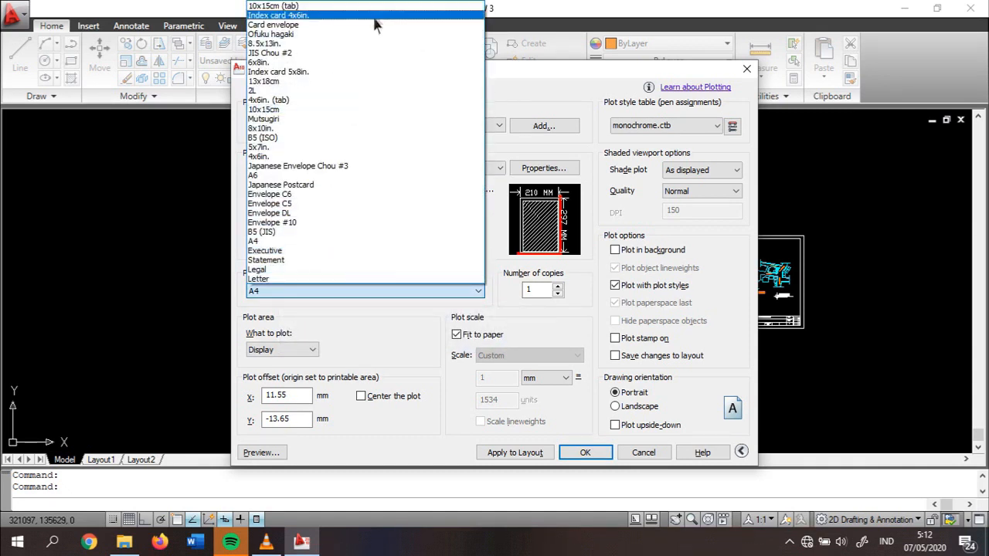
pyautogui.click(346, 239)
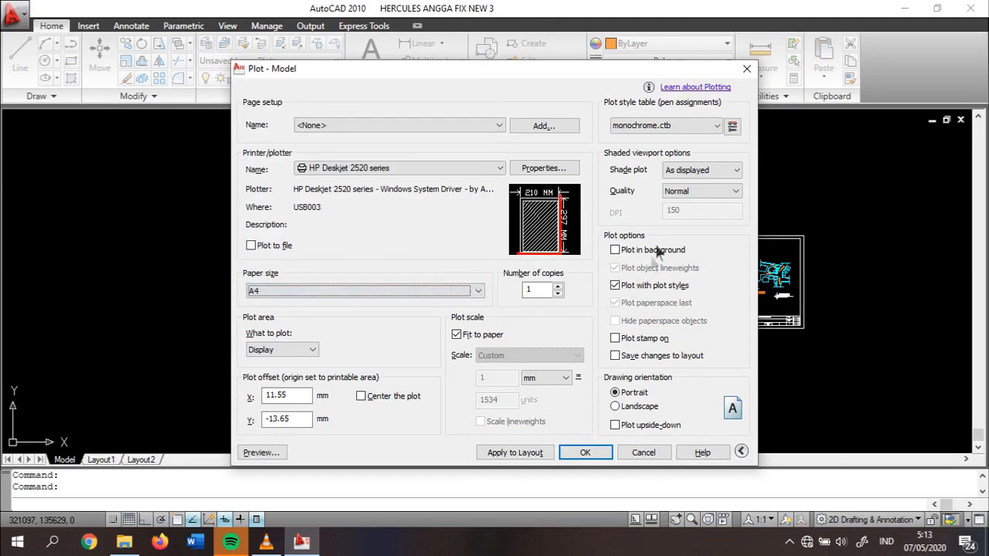
# Define the plot area as a window from corner to corner of the leftmost sheet's outer frame in the upper row.
pyautogui.click(313, 349)
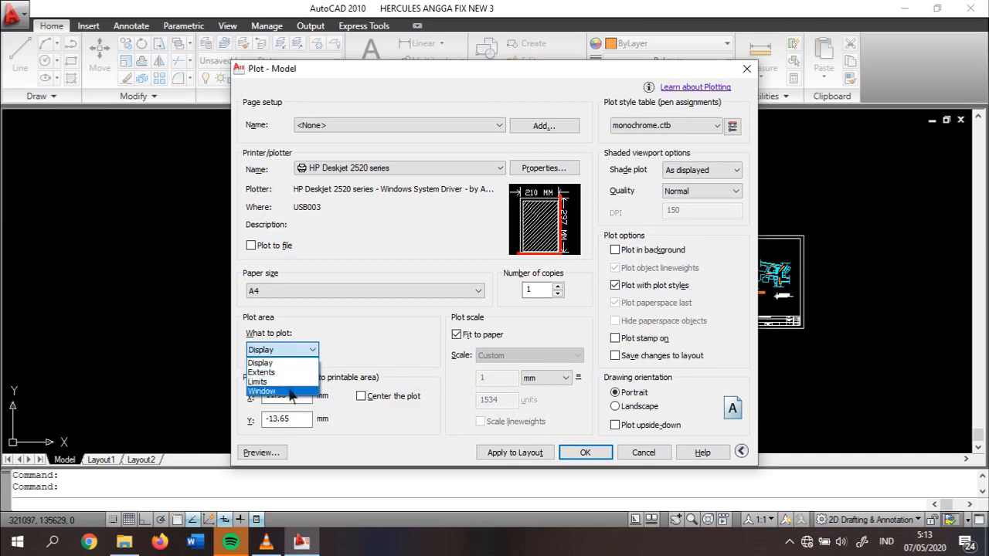
pyautogui.click(261, 391)
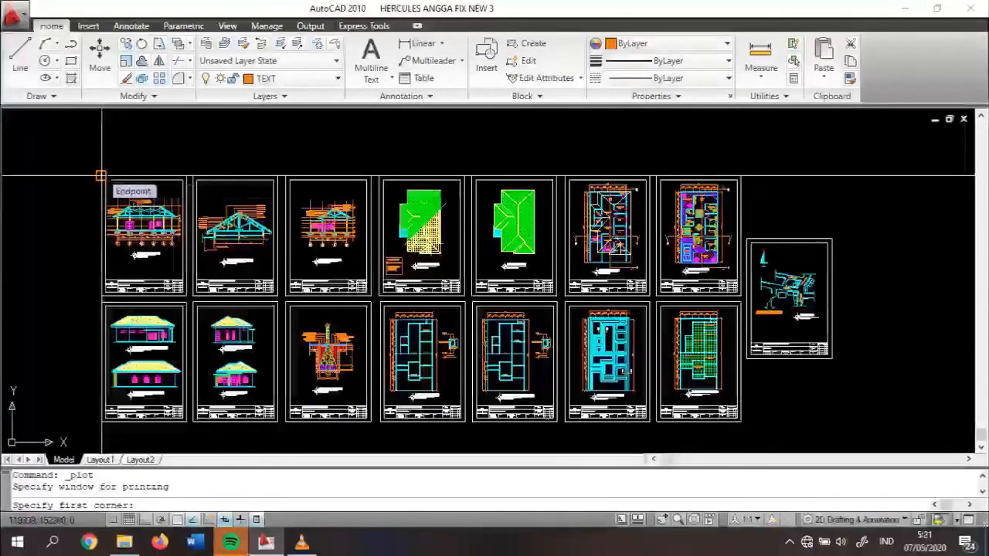
pyautogui.click(101, 176)
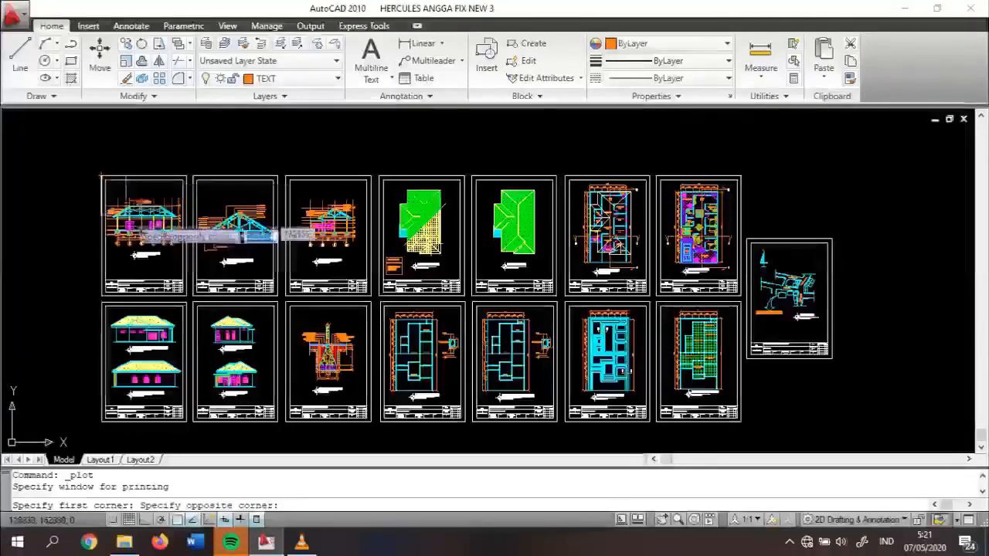
pyautogui.scroll(5, 181, 281)
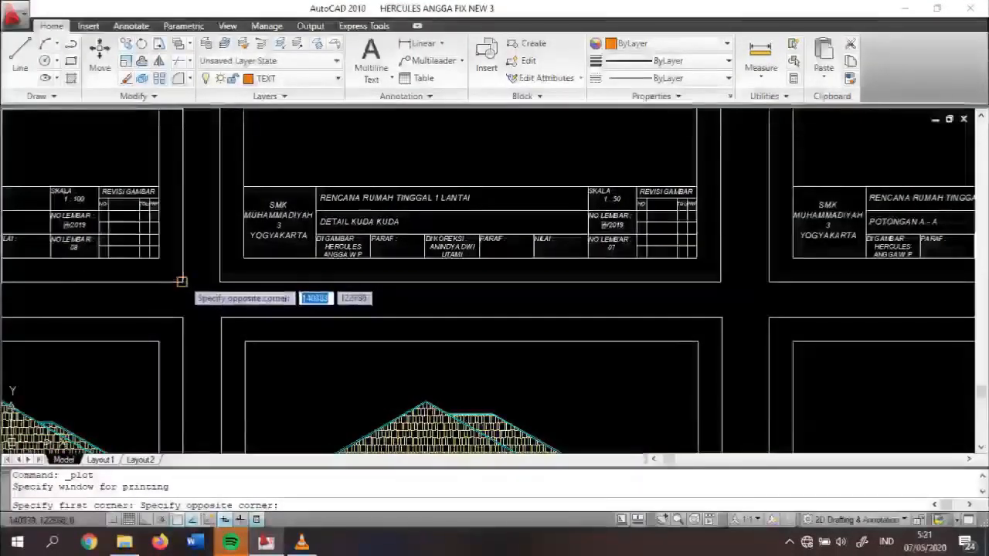
pyautogui.click(181, 281)
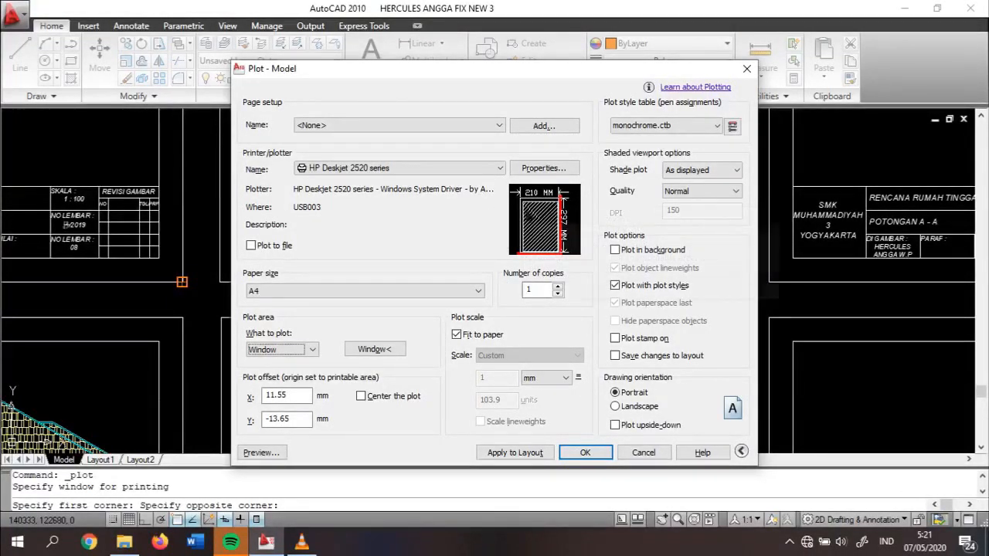
# Center the plot and replace the fit-to-paper scaling with a scale of 1 mm to 100 units.
pyautogui.moveTo(530, 213)
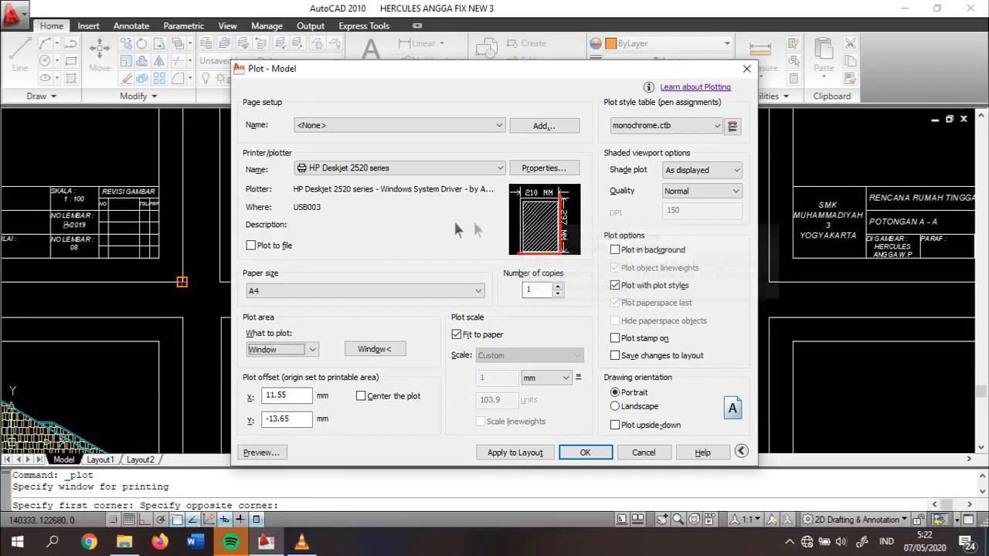
pyautogui.click(365, 400)
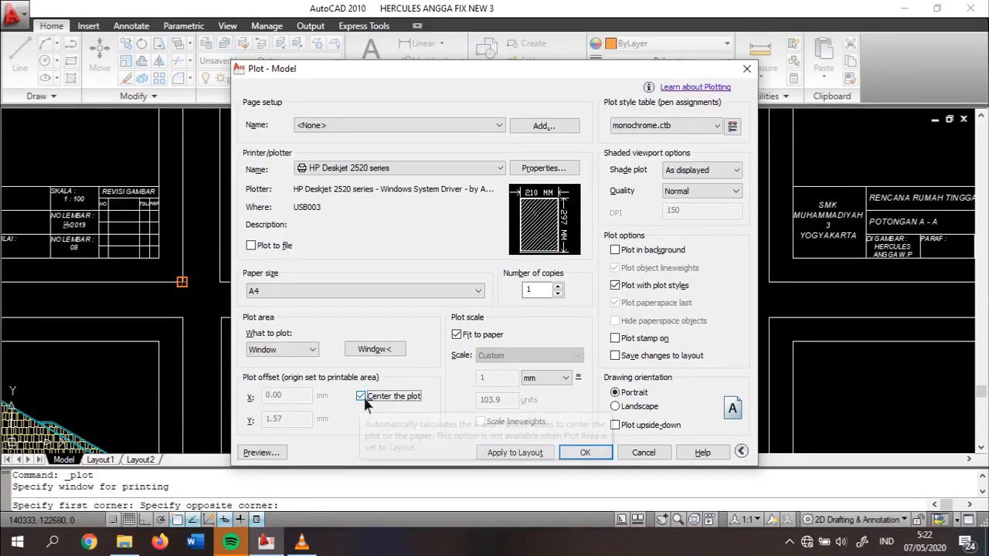
pyautogui.click(458, 334)
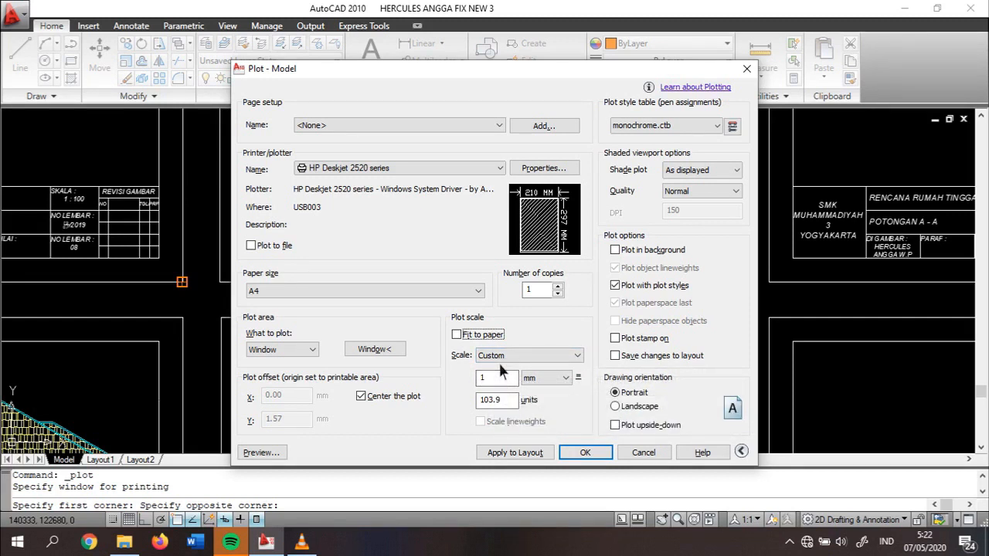
pyautogui.click(508, 400)
pyautogui.press('BackSpace')
pyautogui.press('BackSpace')
pyautogui.press('BackSpace')
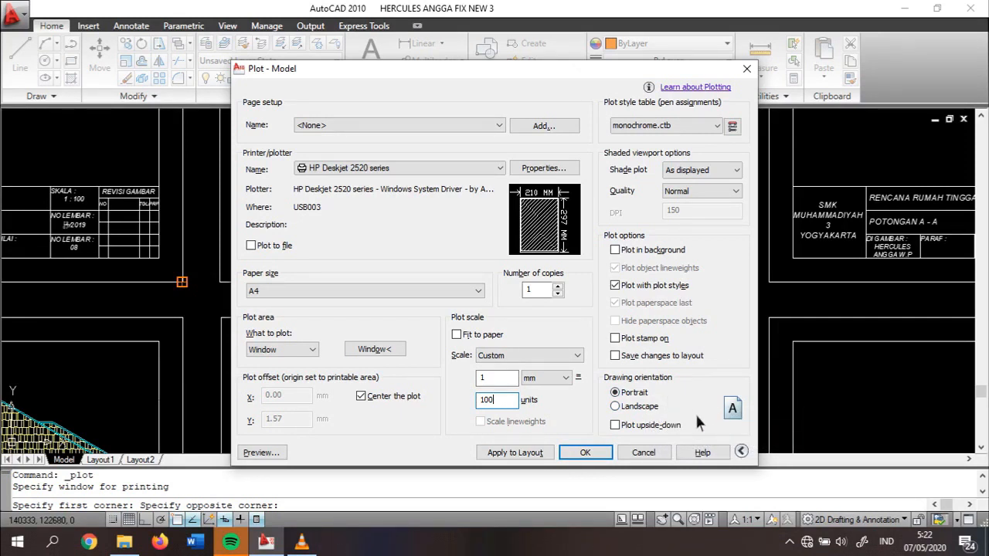
# Save the plot settings to the current layout and plot the sheet.
pyautogui.click(510, 453)
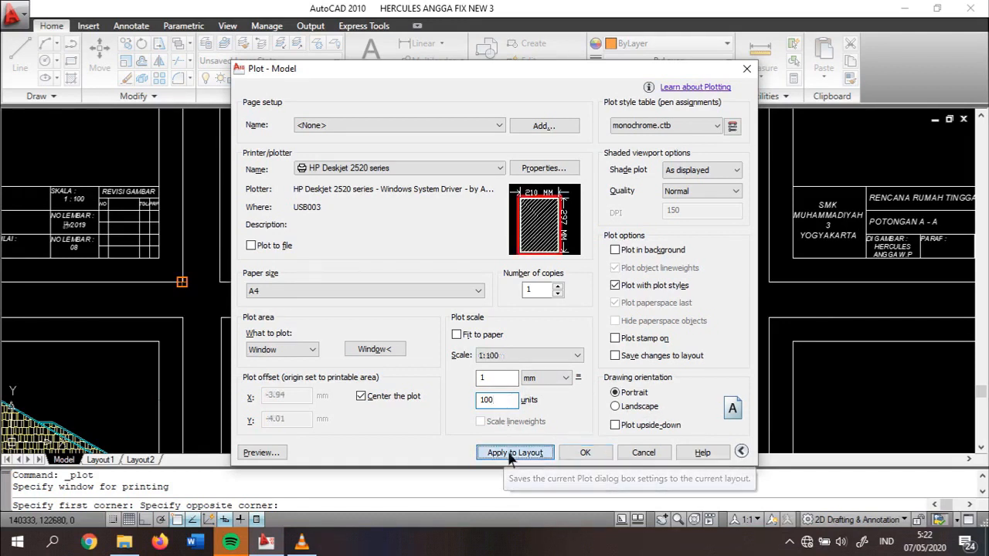
pyautogui.click(584, 453)
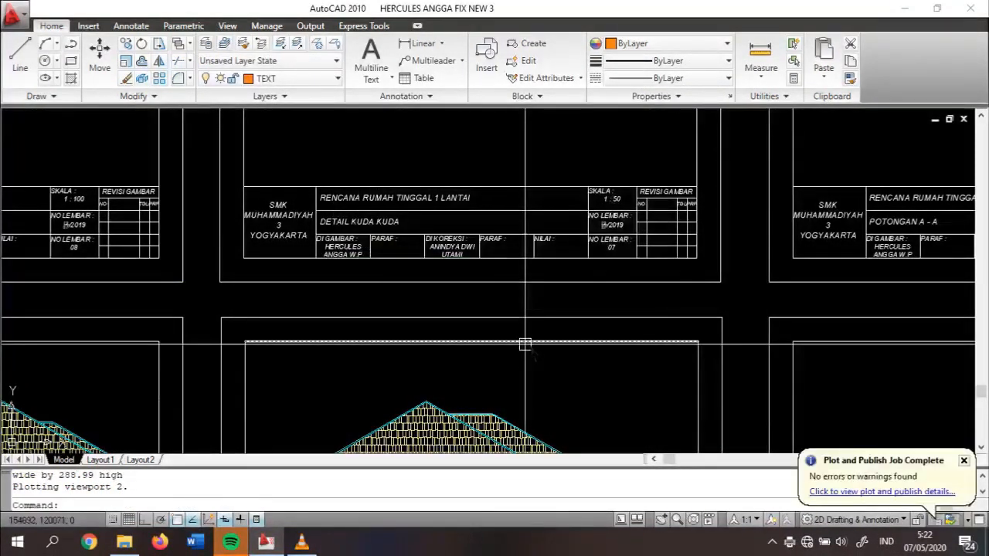
# Start another plot of the drawing and choose DWG To PDF.pc3 as the plotter.
pyautogui.scroll(-7, 506, 283)
pyautogui.scroll(-3, 414, 268)
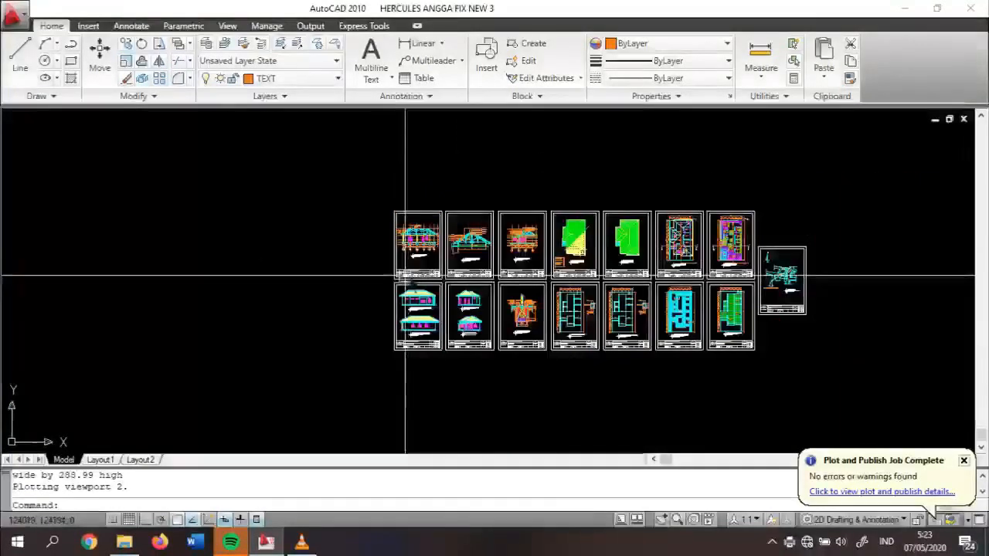
pyautogui.scroll(2, 847, 249)
pyautogui.scroll(2, 846, 248)
pyautogui.scroll(-3, 839, 258)
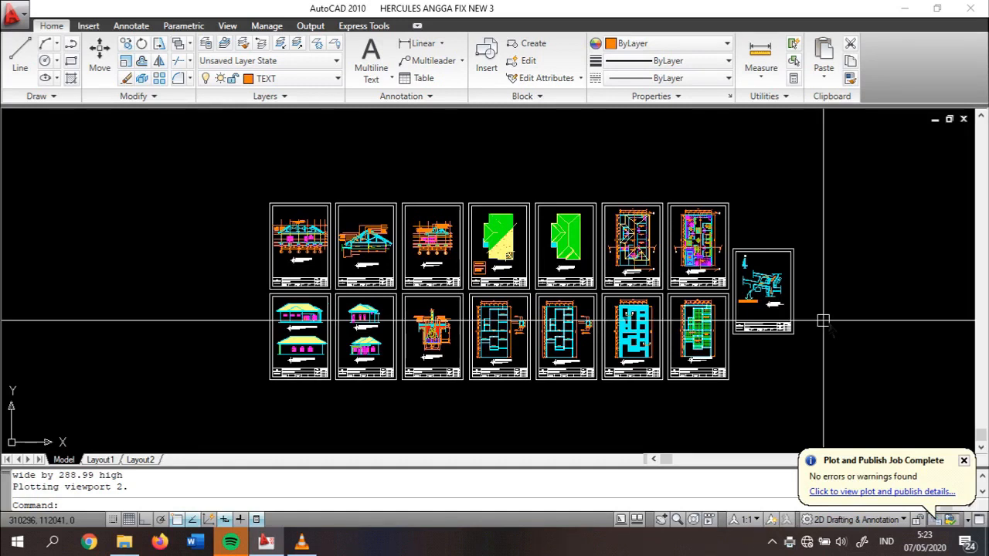
pyautogui.hotkey('ctrl', 'p')
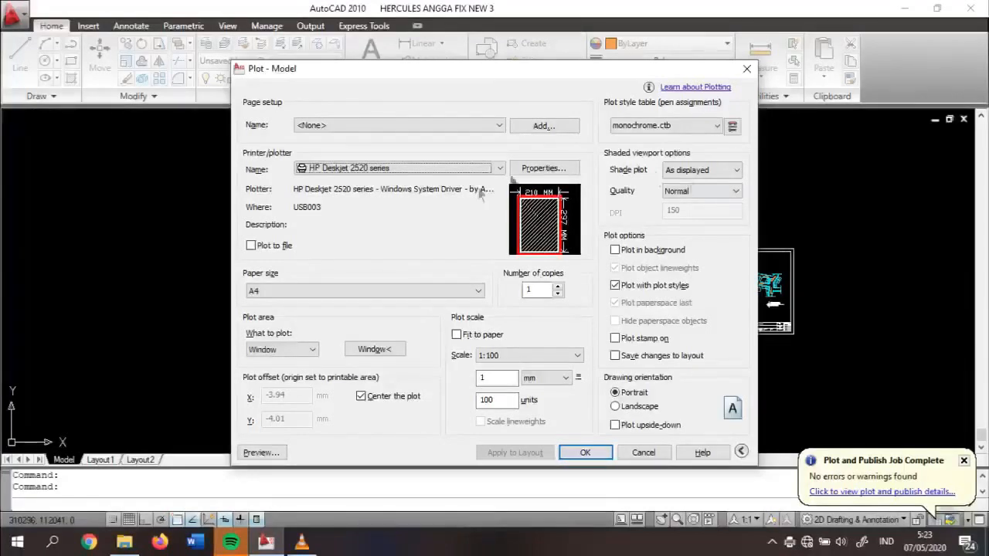
pyautogui.click(313, 169)
pyautogui.scroll(3, 397, 227)
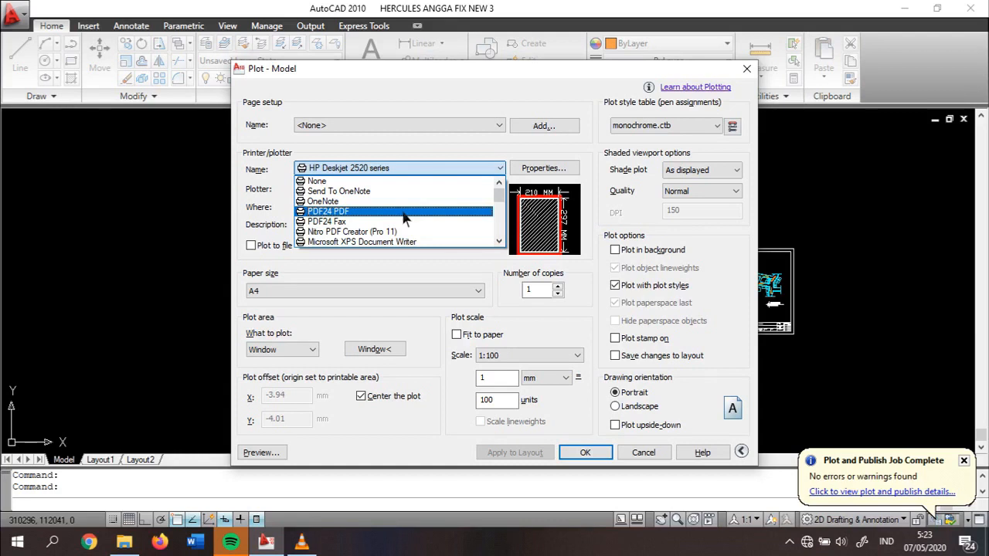
pyautogui.scroll(-6, 403, 219)
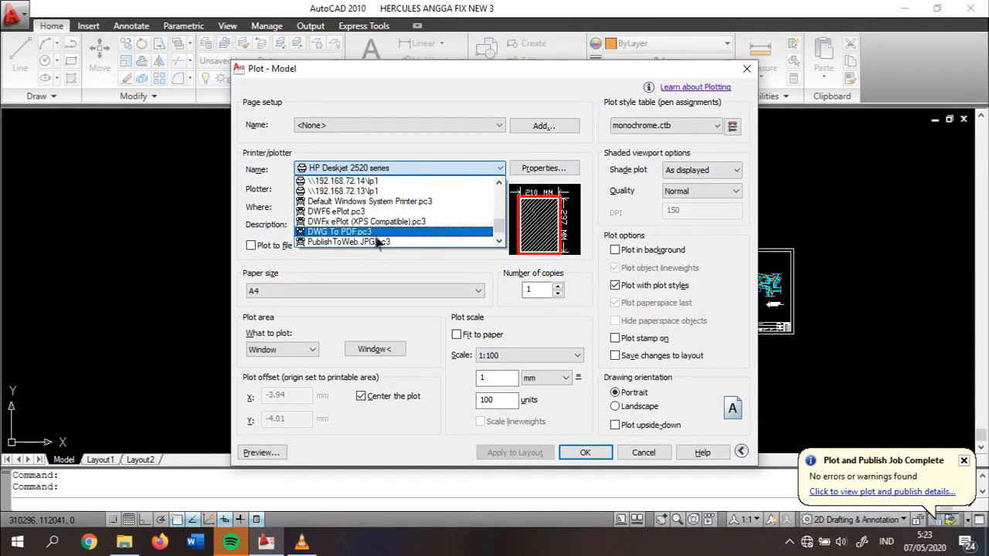
pyautogui.click(381, 233)
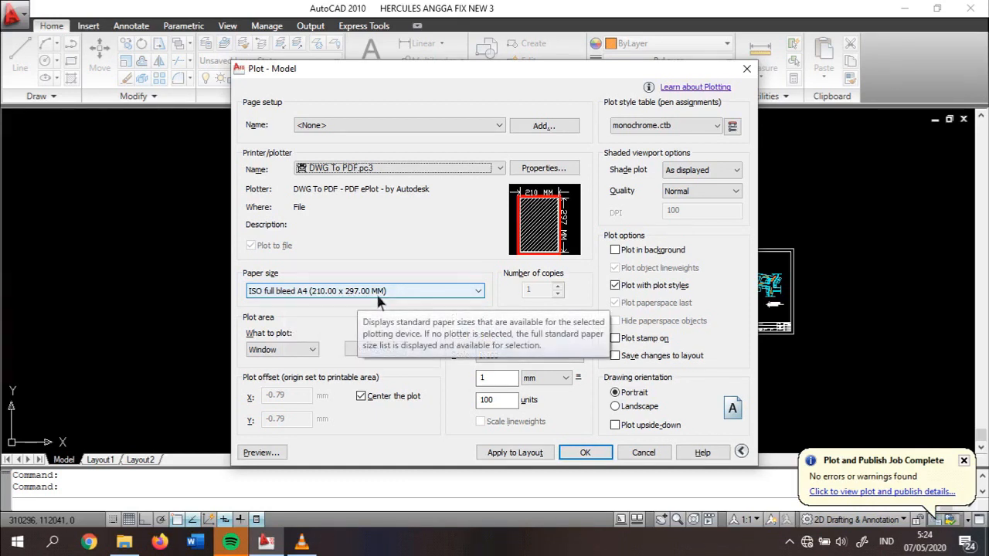
# Define the plot area as a window from corner to corner of the outer frame of the upper row's leftmost sheet.
pyautogui.click(317, 349)
pyautogui.click(292, 390)
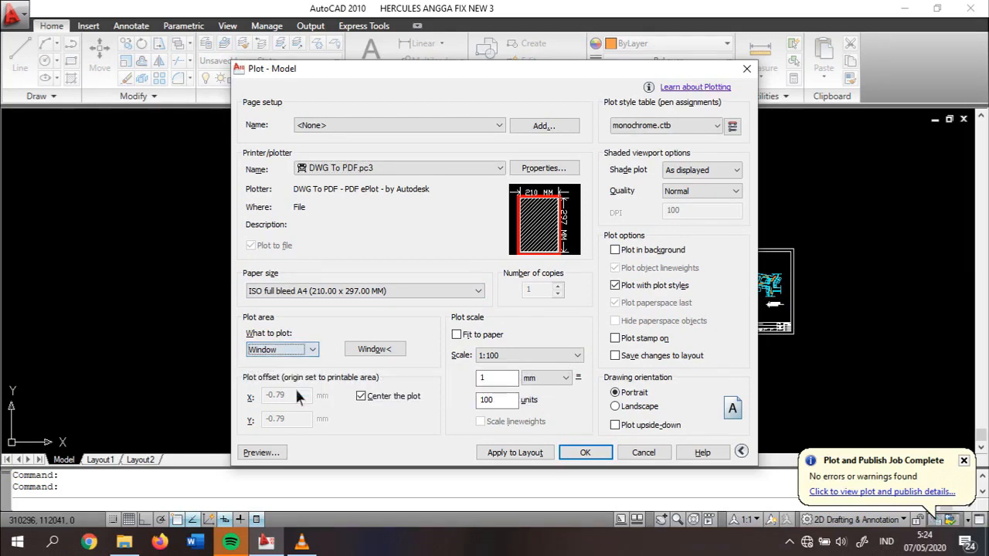
pyautogui.click(375, 351)
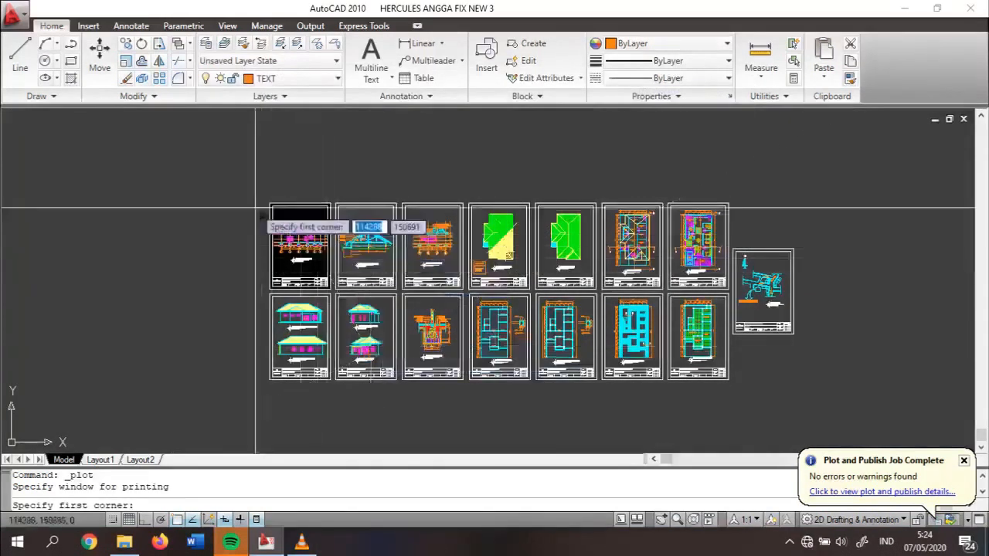
pyautogui.scroll(3, 240, 215)
pyautogui.scroll(4, 232, 210)
pyautogui.click(157, 148)
pyautogui.scroll(-7, 193, 149)
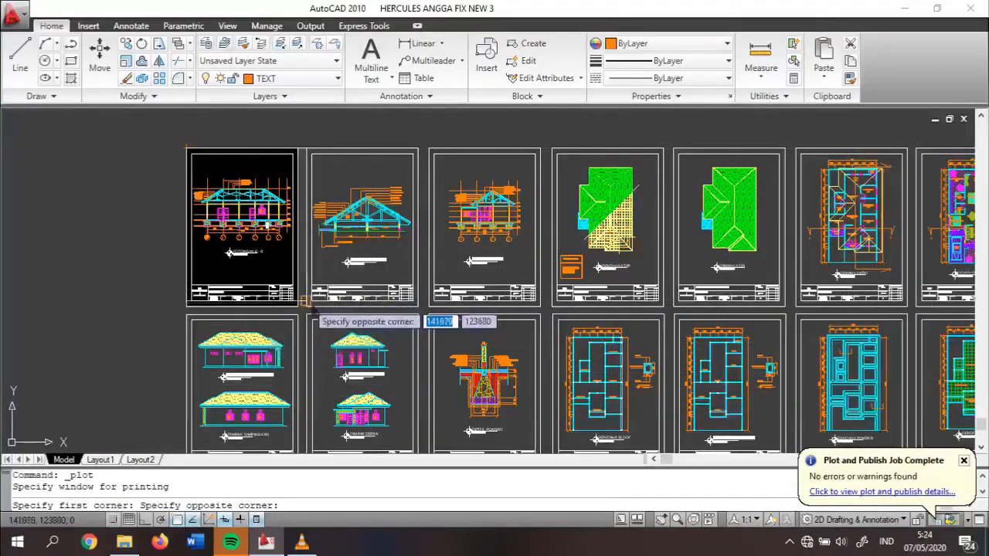
pyautogui.scroll(7, 305, 324)
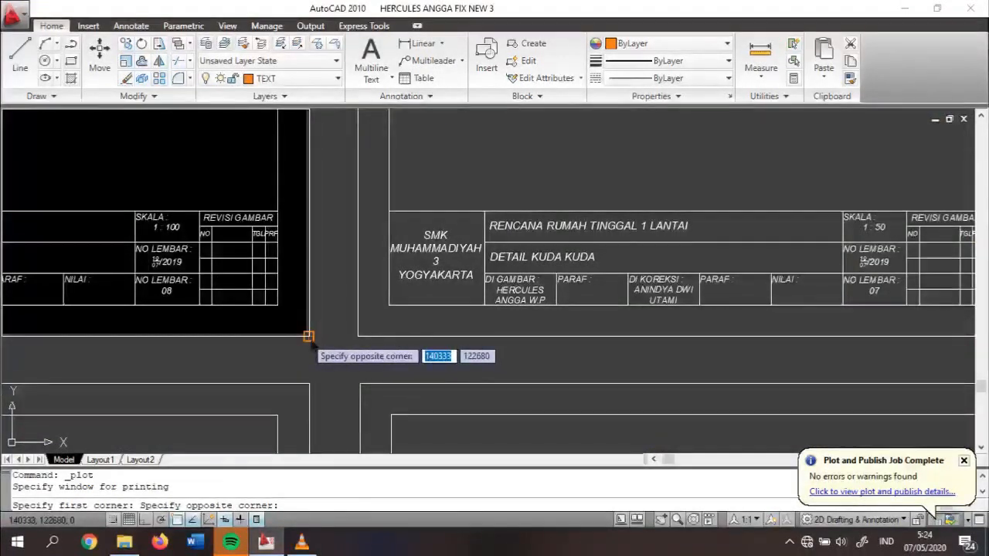
pyautogui.click(309, 342)
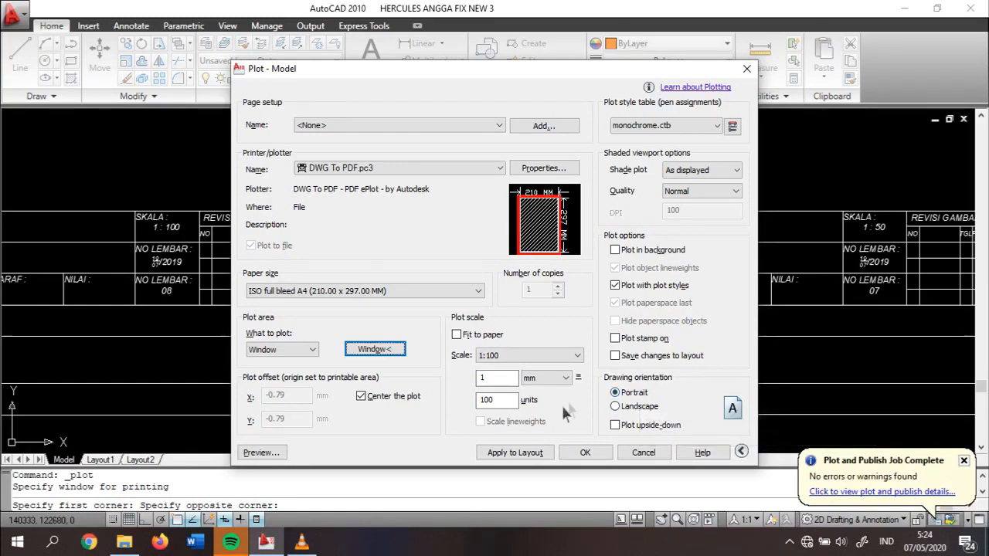
# Save the plot settings to the current layout and start plotting the sheet to a PDF file.
pyautogui.click(535, 454)
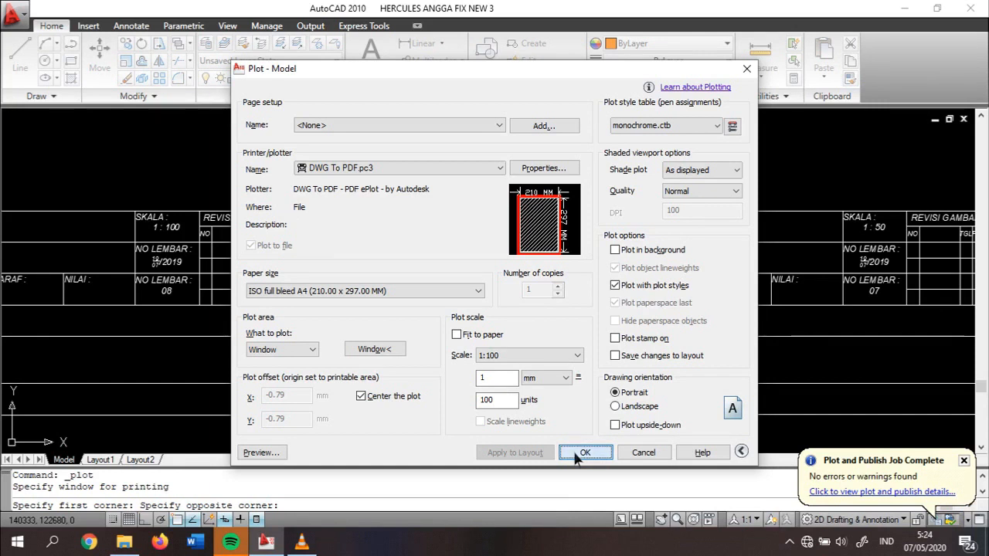
pyautogui.click(578, 455)
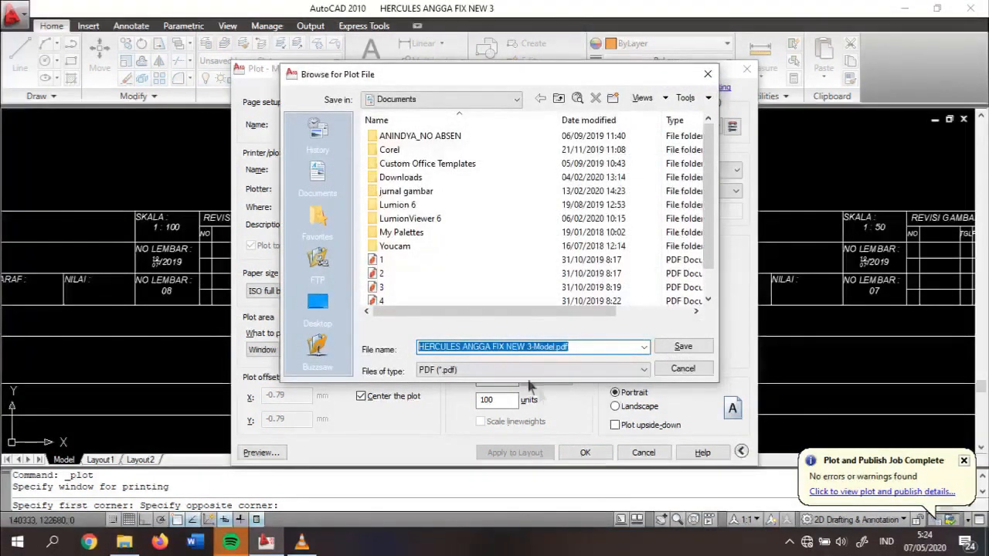
pyautogui.scroll(-1, 462, 210)
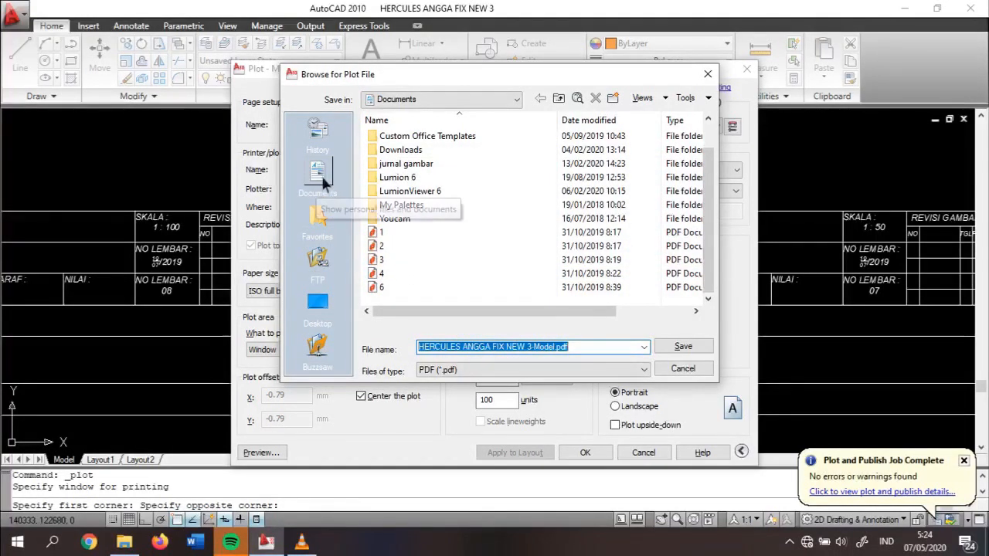
pyautogui.scroll(1, 443, 263)
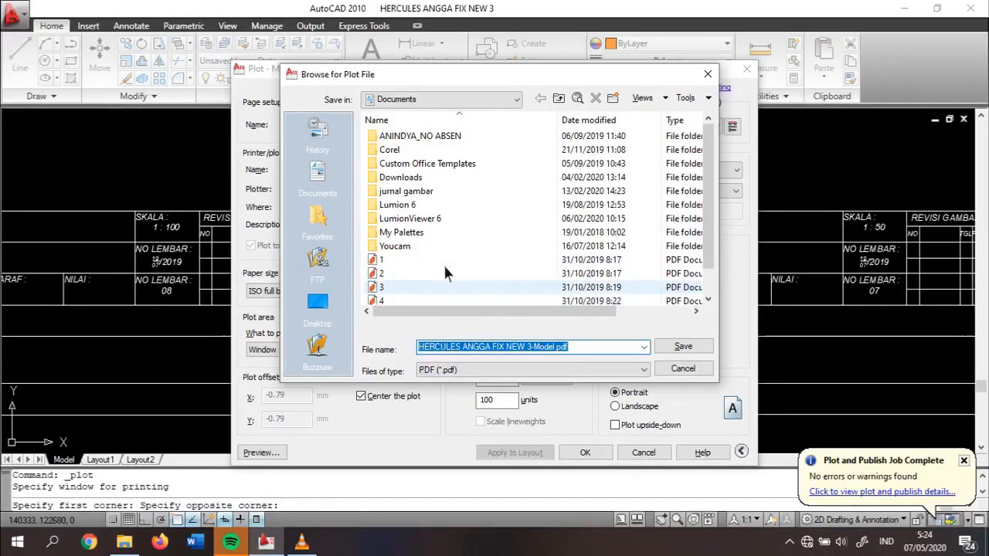
# Create a folder named contoh print in Documents and open it as the save location.
pyautogui.click(622, 101)
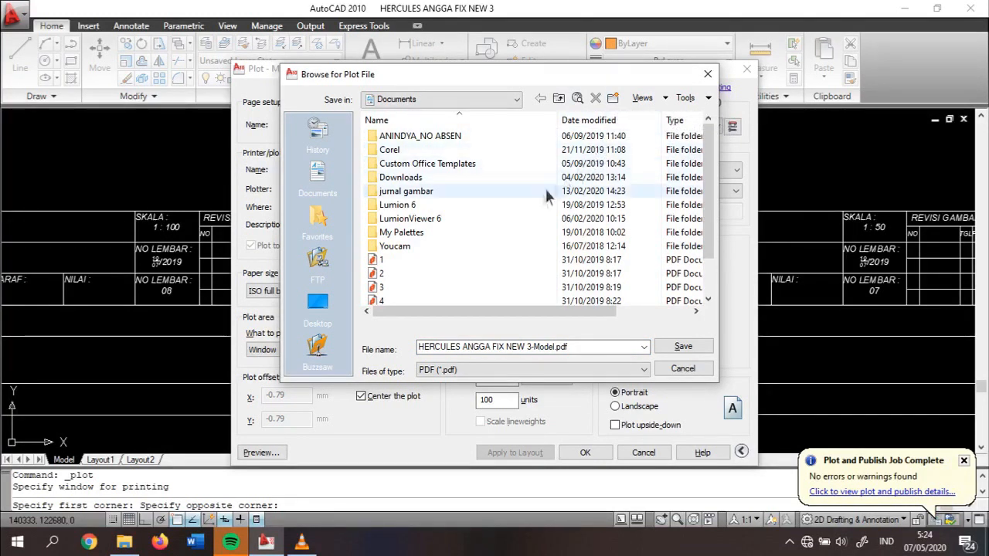
pyautogui.scroll(-1, 533, 204)
pyautogui.click(458, 287)
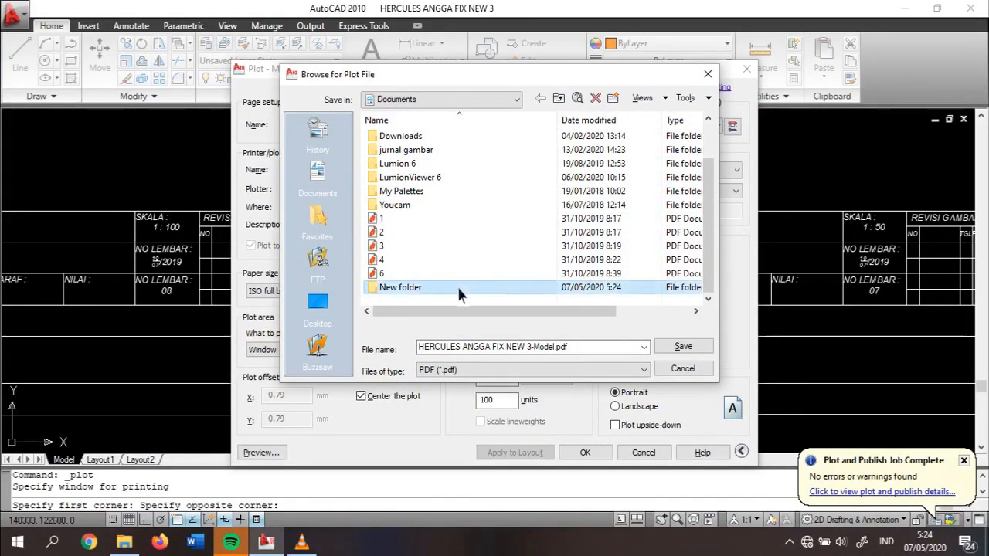
pyautogui.rightClick(458, 290)
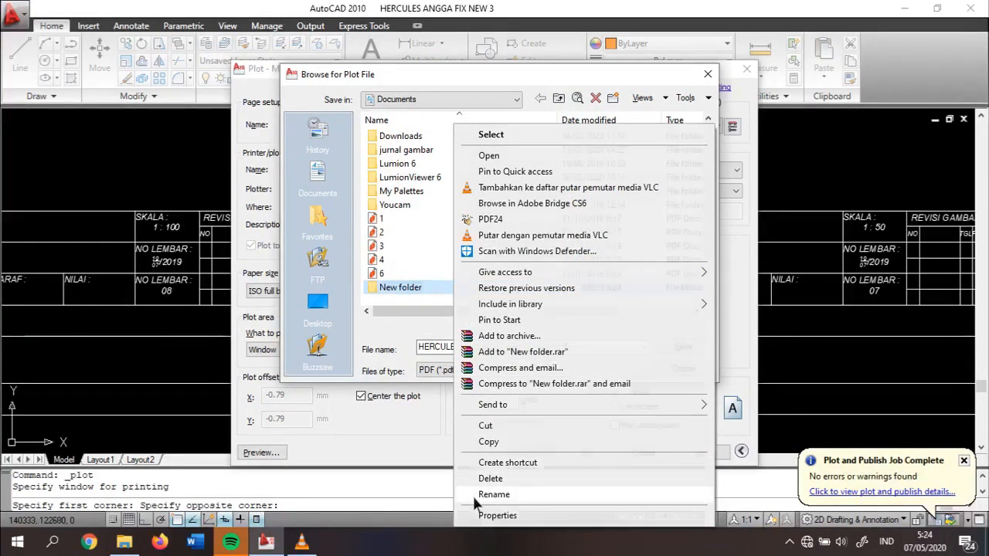
pyautogui.click(476, 496)
pyautogui.write('contoh prin')
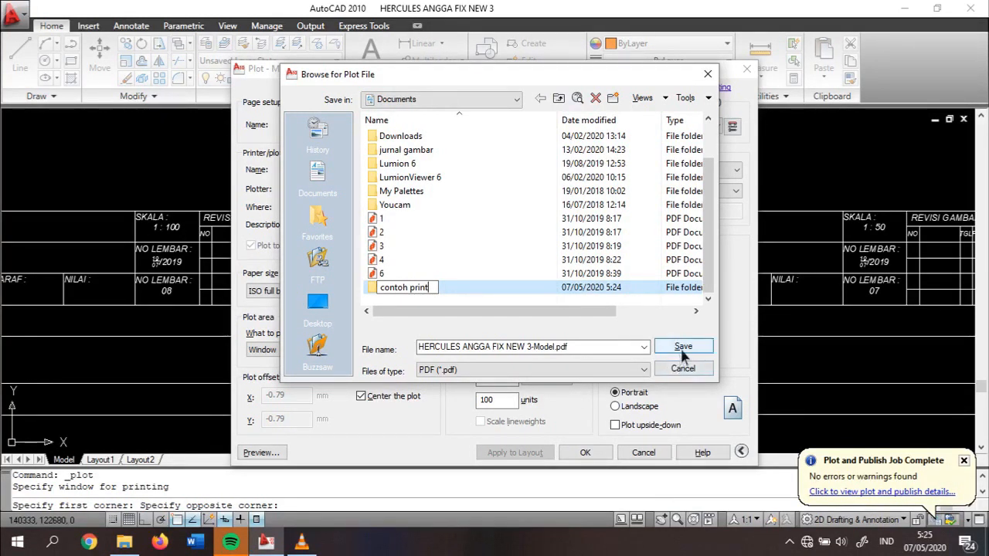
pyautogui.write('t')
pyautogui.doubleClick(599, 287)
# Name the PDF file gambar 1 and save it in the contoh print folder.
pyautogui.click(584, 347)
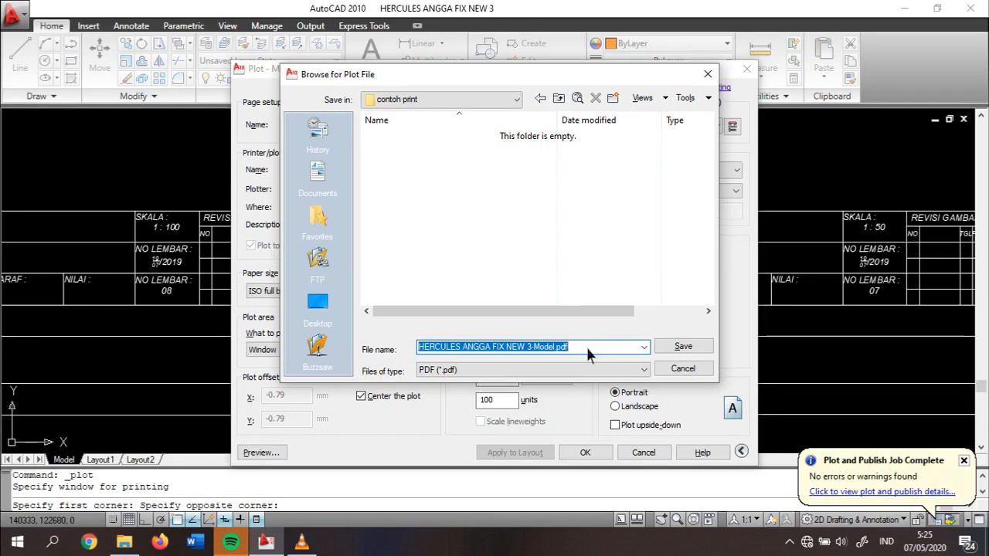
pyautogui.write('gambar 1')
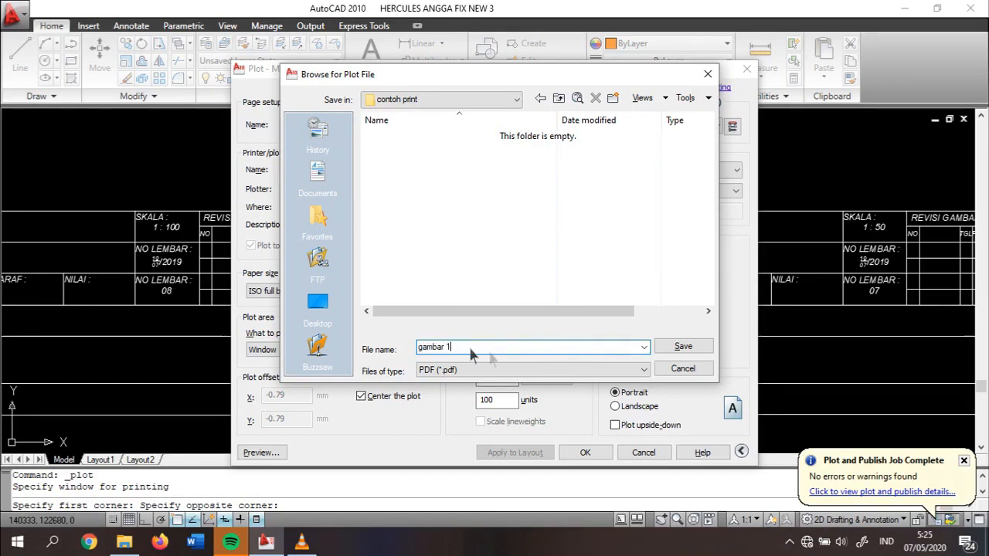
pyautogui.click(683, 351)
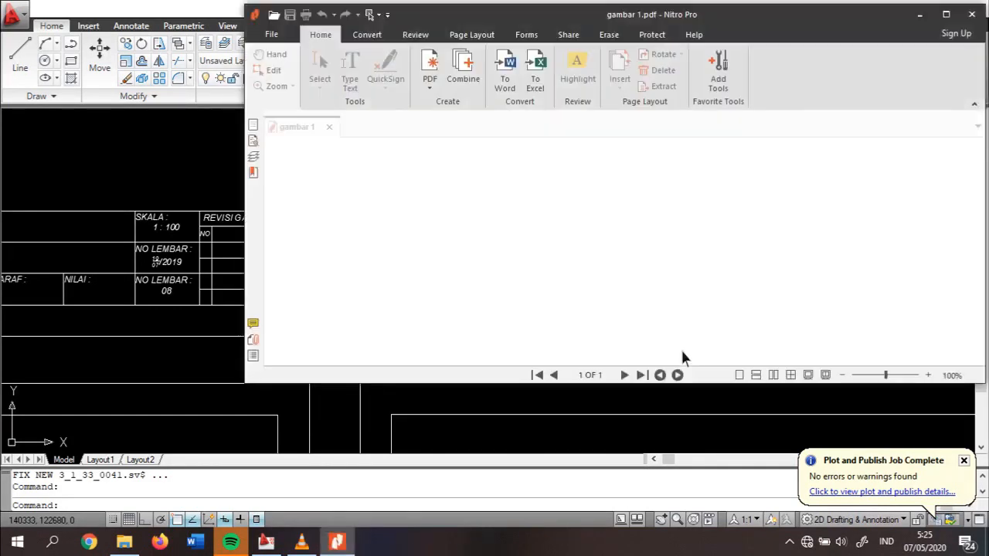
# Maximize the Nitro Pro window and examine gambar 1.pdf from the section drawing down to the title block.
pyautogui.click(946, 14)
pyautogui.scroll(-5, 584, 185)
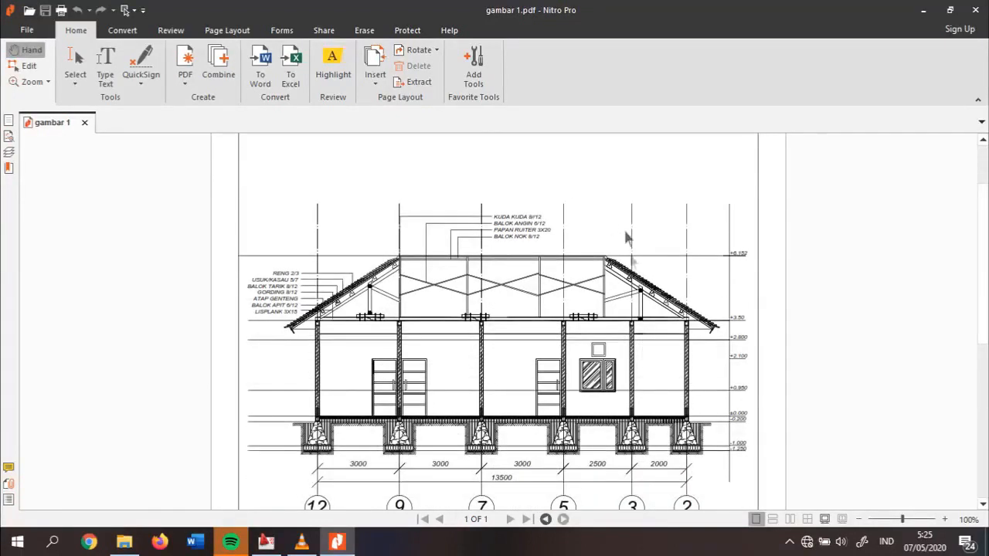
pyautogui.scroll(-2, 628, 282)
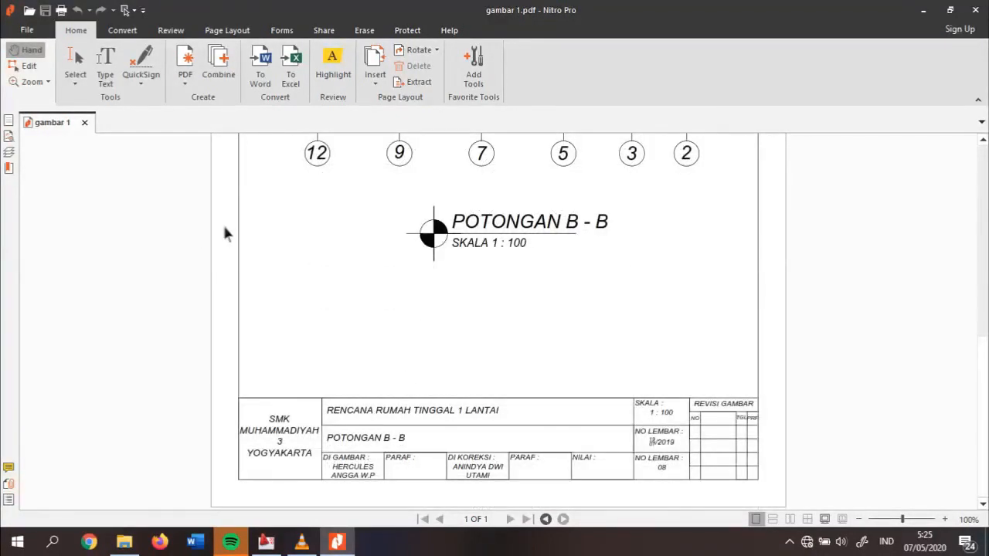
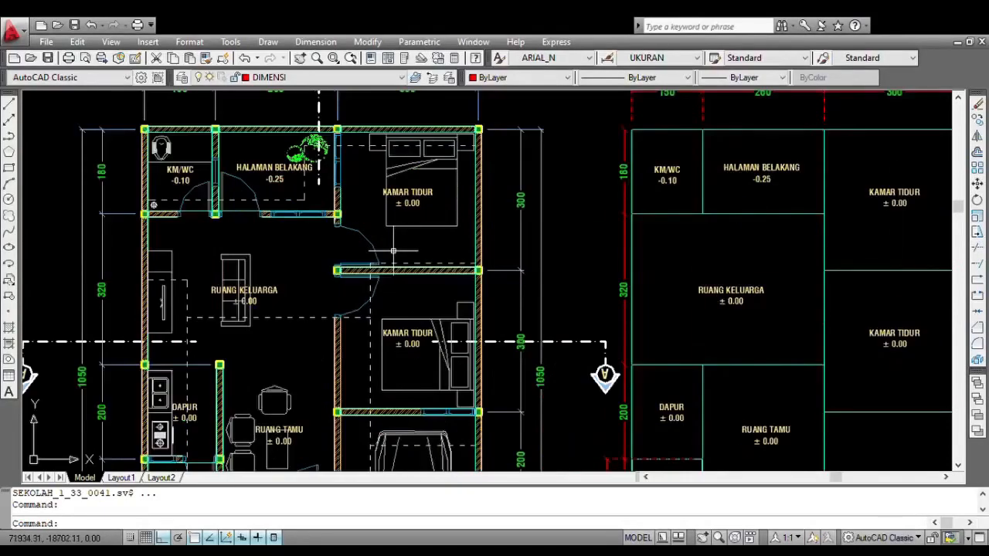
# Examine the furnished floor plan, the simplified room outlines beside it and the separate squares A and B.
pyautogui.moveTo(432, 248); pyautogui.dragTo(254, 232, button='middle')
pyautogui.scroll(2, 483, 241)
pyautogui.moveTo(485, 241); pyautogui.dragTo(618, 249, button='middle')
pyautogui.scroll(-3, 557, 296)
pyautogui.scroll(-2, 556, 296)
pyautogui.scroll(3, 357, 240)
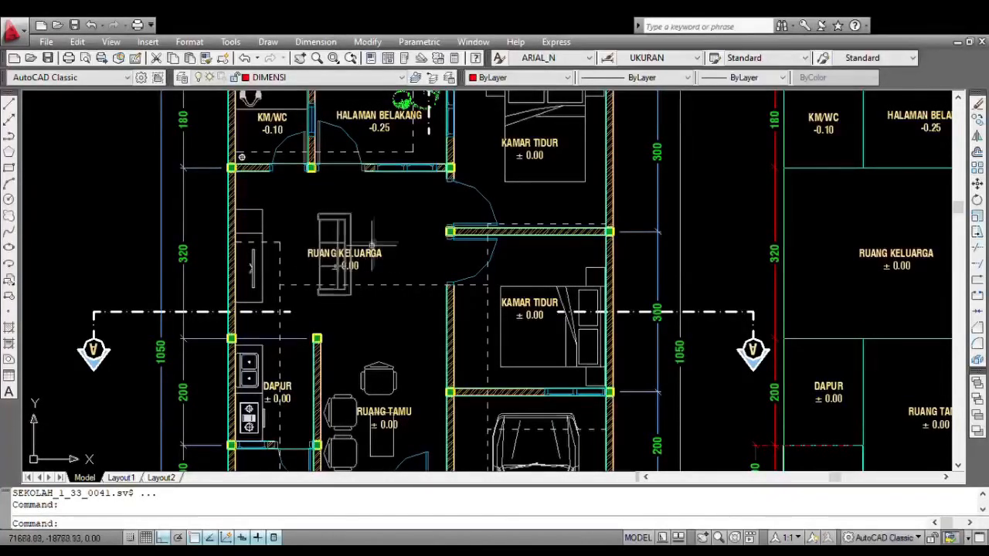
pyautogui.scroll(-3, 358, 270)
pyautogui.scroll(1, 446, 240)
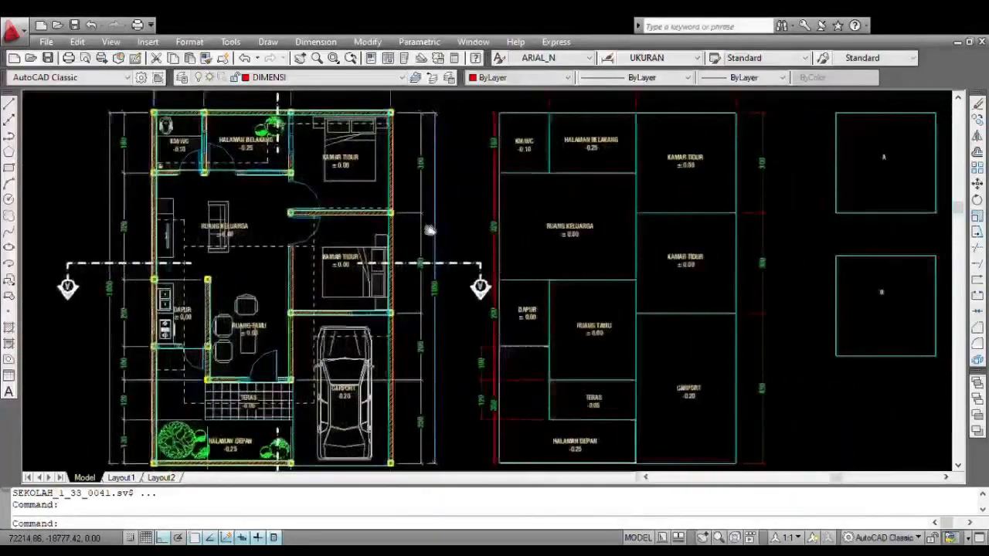
pyautogui.scroll(2, 433, 236)
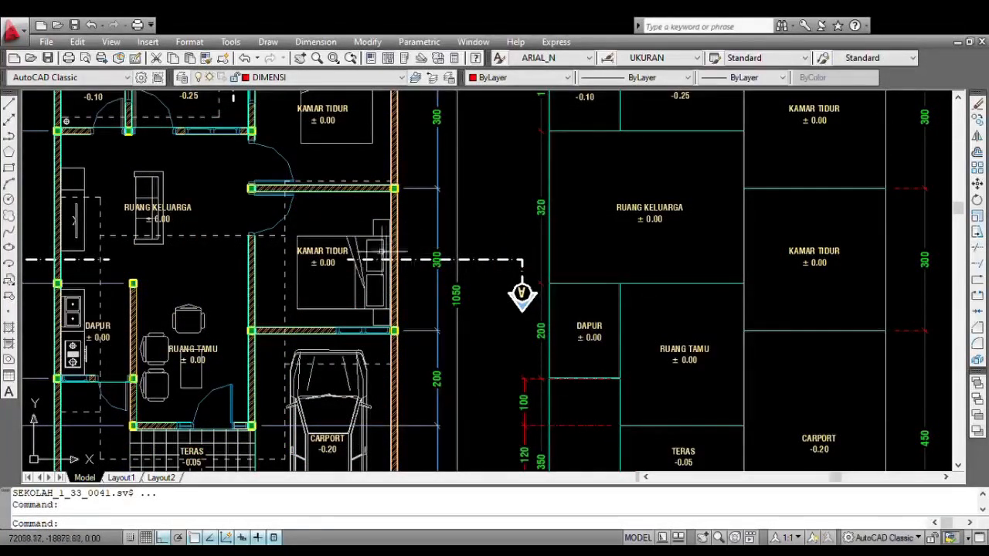
pyautogui.scroll(1, 363, 251)
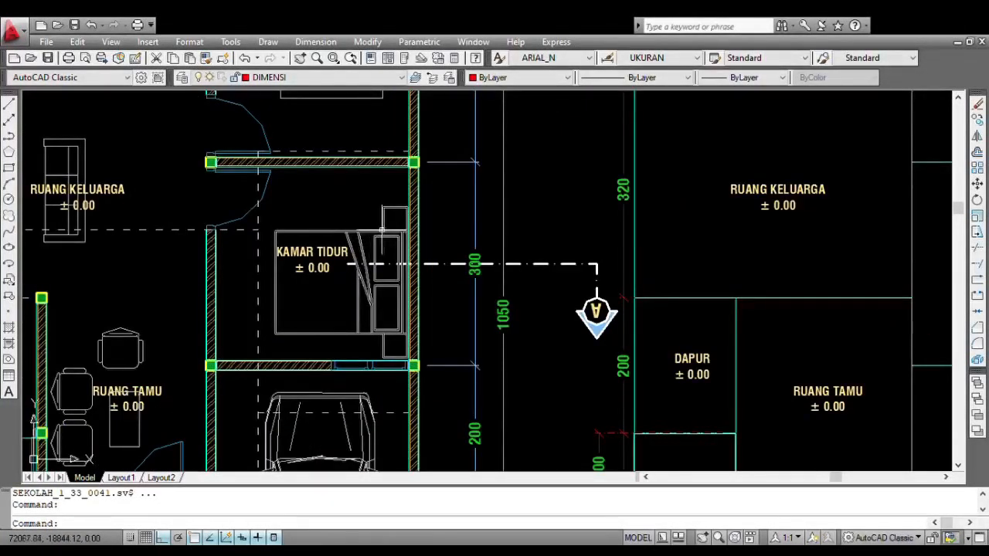
pyautogui.scroll(-3, 570, 370)
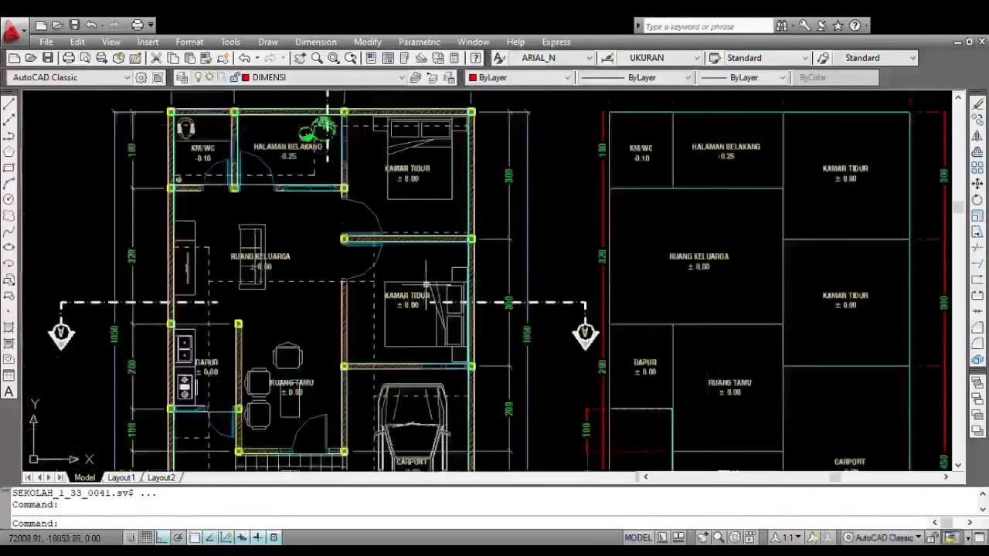
pyautogui.moveTo(374, 283)
pyautogui.mouseDown(button='middle')
pyautogui.moveTo(444, 215)
pyautogui.moveTo(373, 250)
pyautogui.moveTo(220, 265)
pyautogui.mouseUp(button='middle')
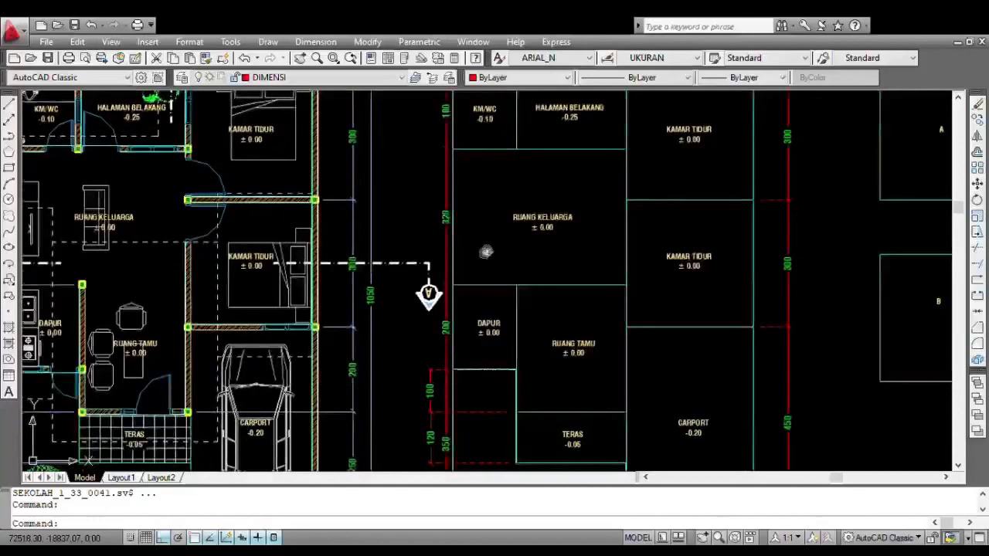
pyautogui.moveTo(486, 251); pyautogui.dragTo(476, 264, button='middle')
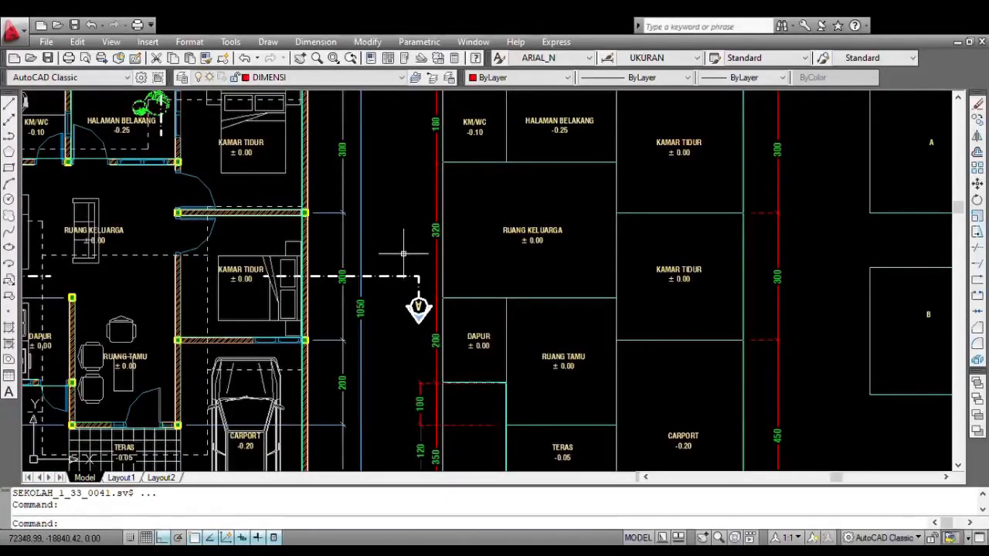
pyautogui.scroll(-2, 403, 253)
pyautogui.moveTo(403, 253); pyautogui.dragTo(461, 222, button='middle')
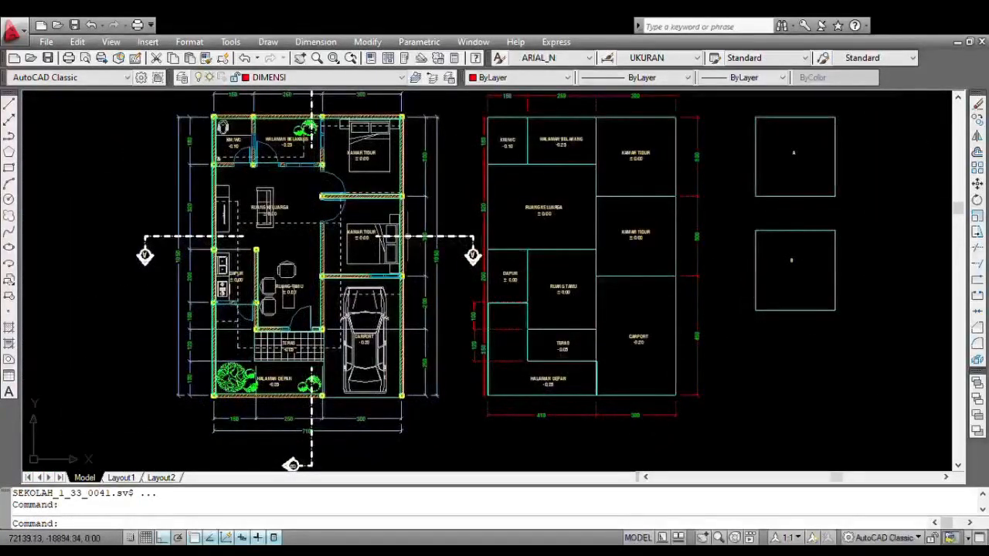
pyautogui.scroll(2, 461, 222)
pyautogui.moveTo(538, 201); pyautogui.dragTo(326, 278, button='middle')
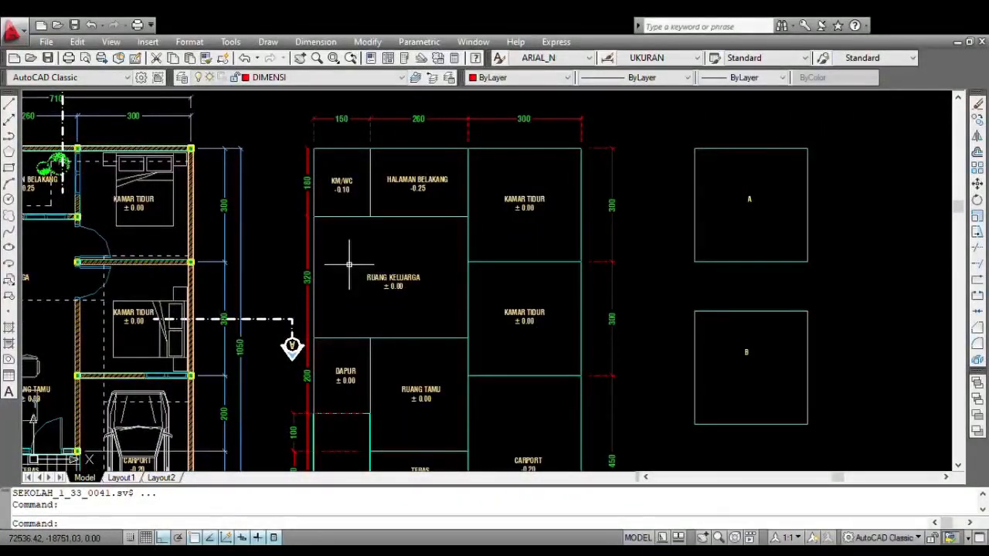
pyautogui.scroll(3, 342, 158)
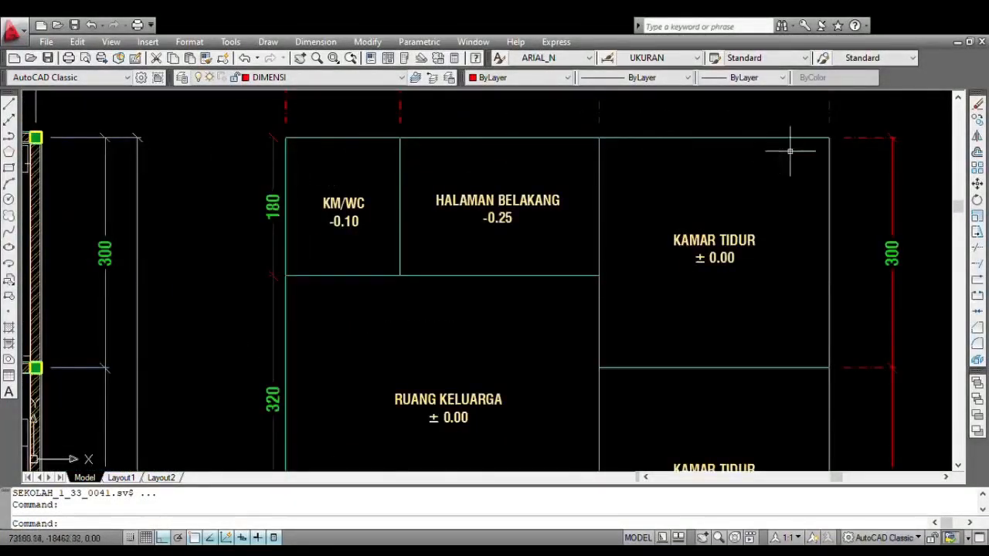
pyautogui.scroll(-2, 692, 253)
pyautogui.moveTo(404, 267); pyautogui.dragTo(646, 257, button='middle')
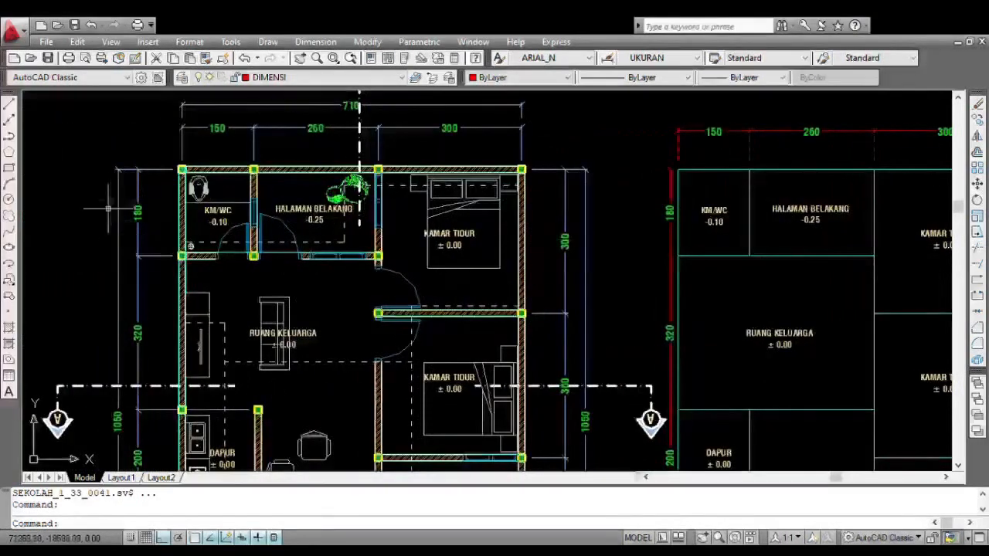
pyautogui.scroll(6, 179, 177)
pyautogui.scroll(-6, 177, 146)
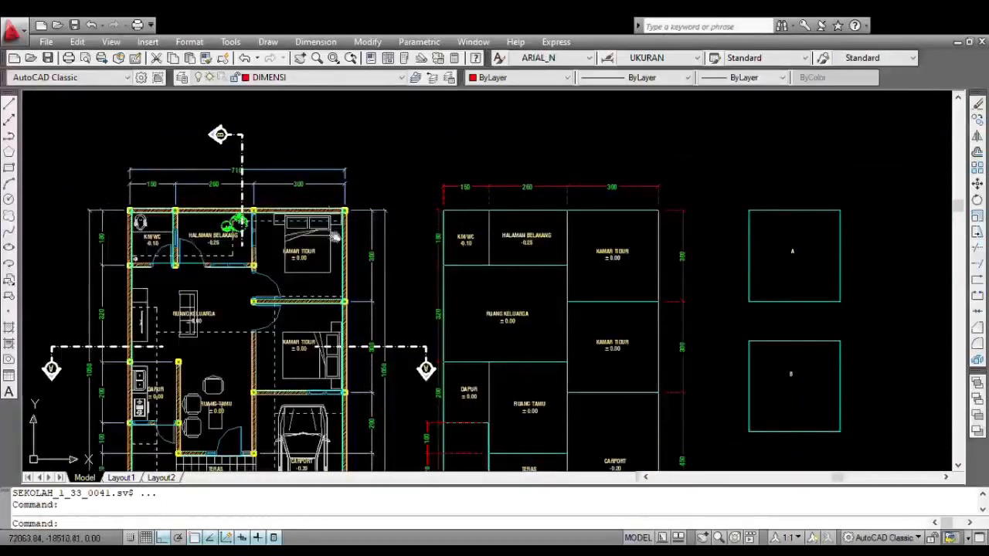
# Measure the area and perimeter of square A using the AREA command's Object option.
pyautogui.write('aa')
pyautogui.press('Return')
pyautogui.scroll(2, 536, 308)
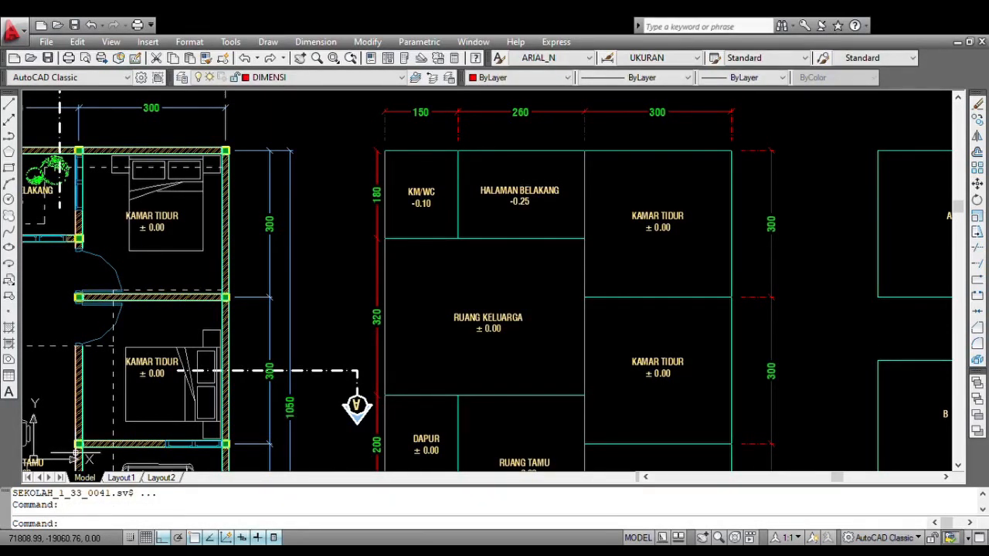
pyautogui.write('aa')
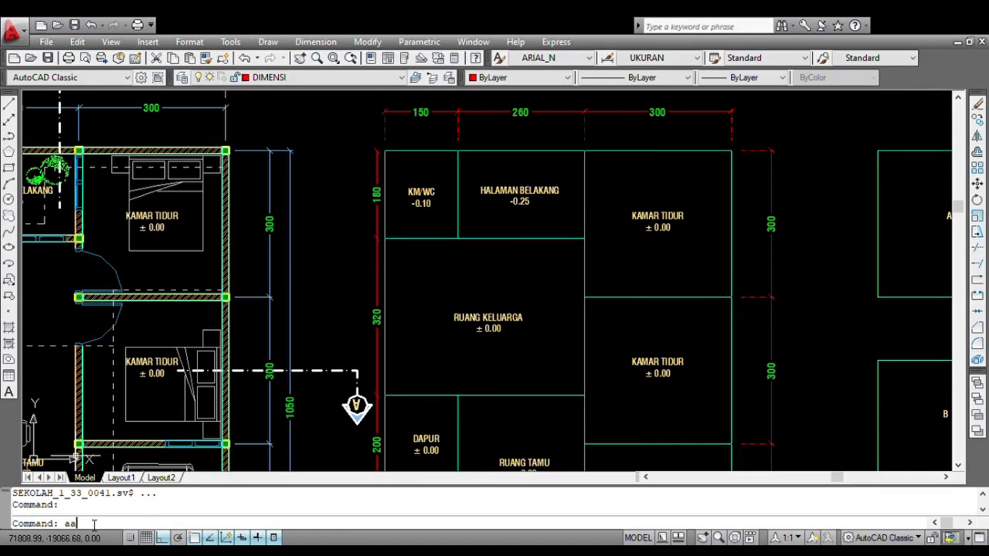
pyautogui.press('Return')
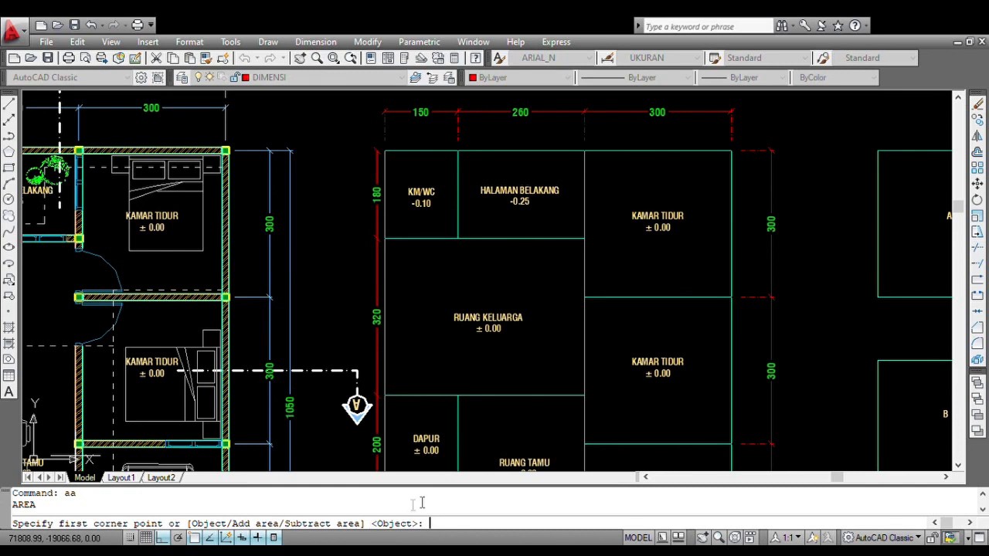
pyautogui.write('o')
pyautogui.press('Return')
pyautogui.scroll(2, 495, 262)
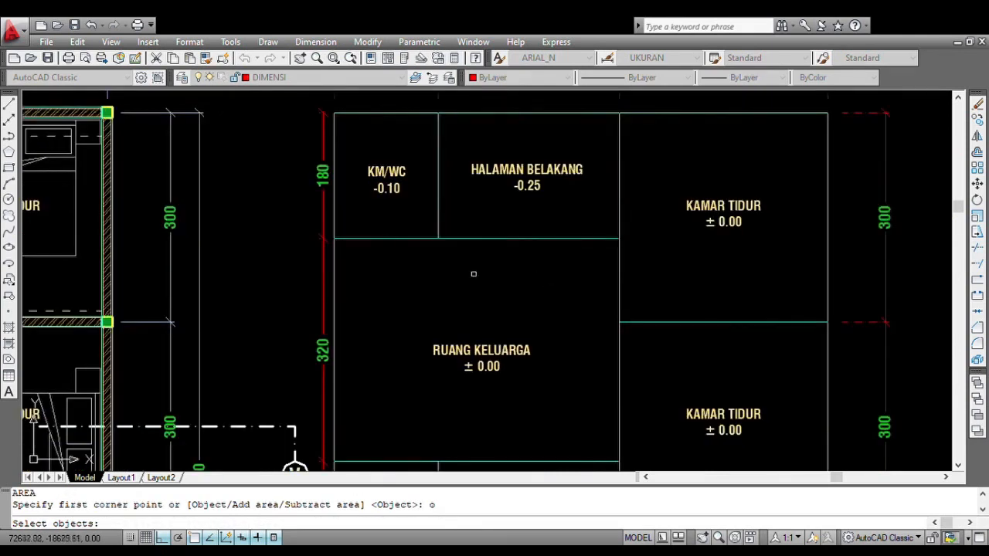
pyautogui.scroll(-4, 474, 273)
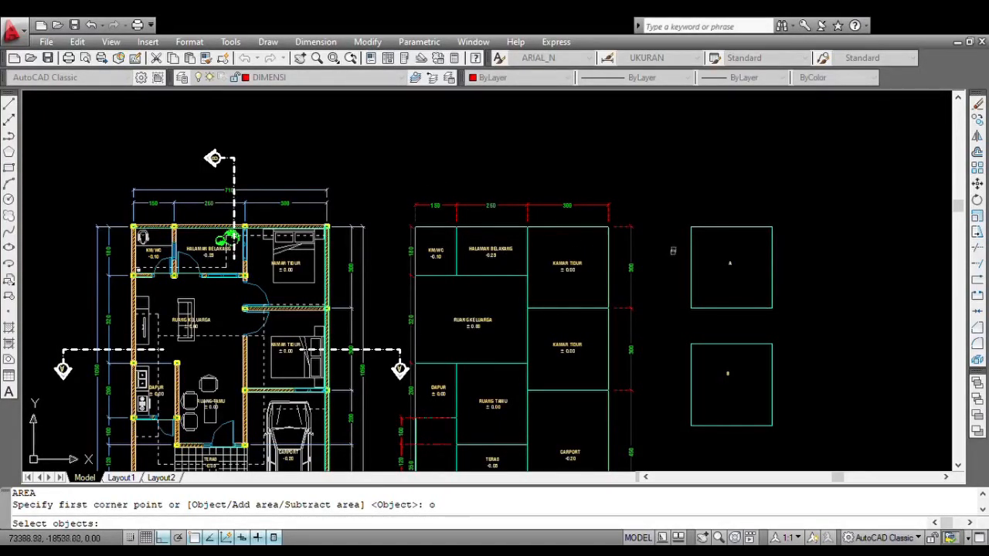
pyautogui.scroll(6, 709, 241)
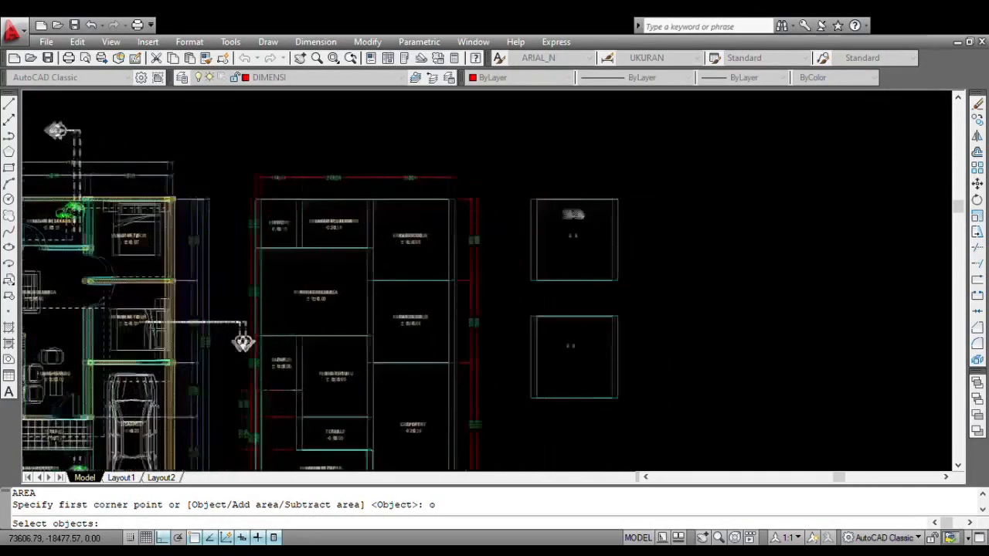
pyautogui.scroll(-4, 575, 229)
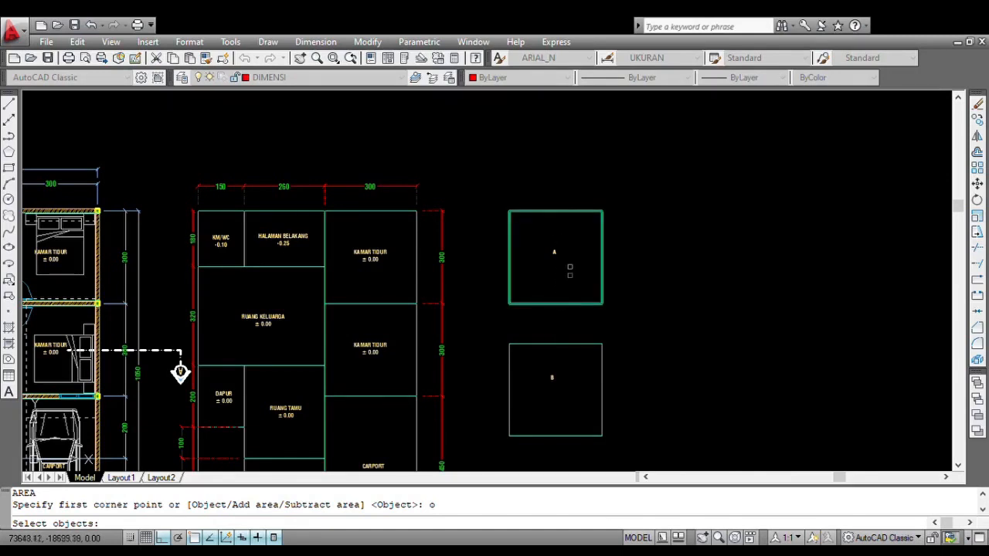
pyautogui.scroll(5, 564, 270)
pyautogui.scroll(-4, 559, 227)
pyautogui.scroll(3, 564, 396)
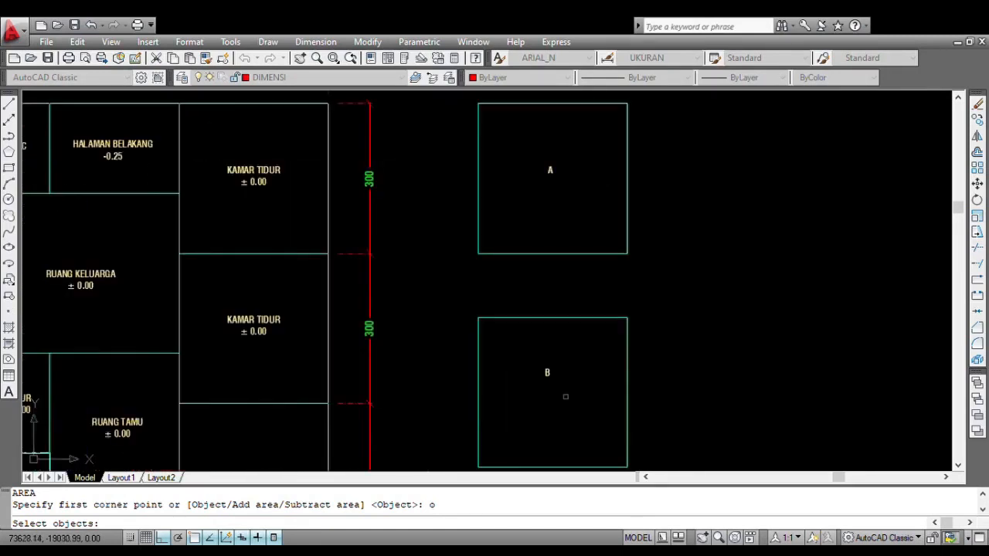
pyautogui.moveTo(559, 282)
pyautogui.mouseDown(button='middle')
pyautogui.moveTo(565, 348)
pyautogui.moveTo(554, 360)
pyautogui.mouseUp(button='middle')
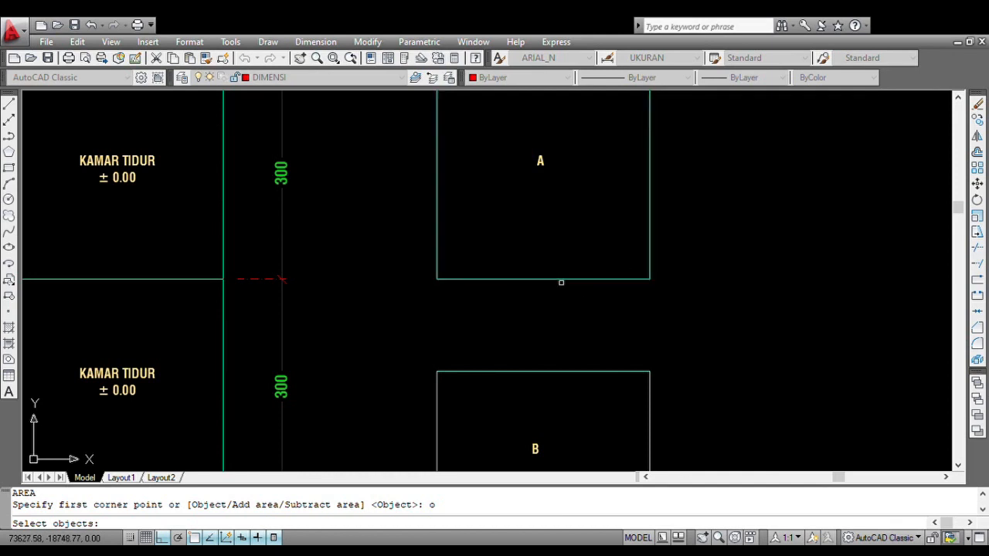
pyautogui.scroll(-3, 559, 279)
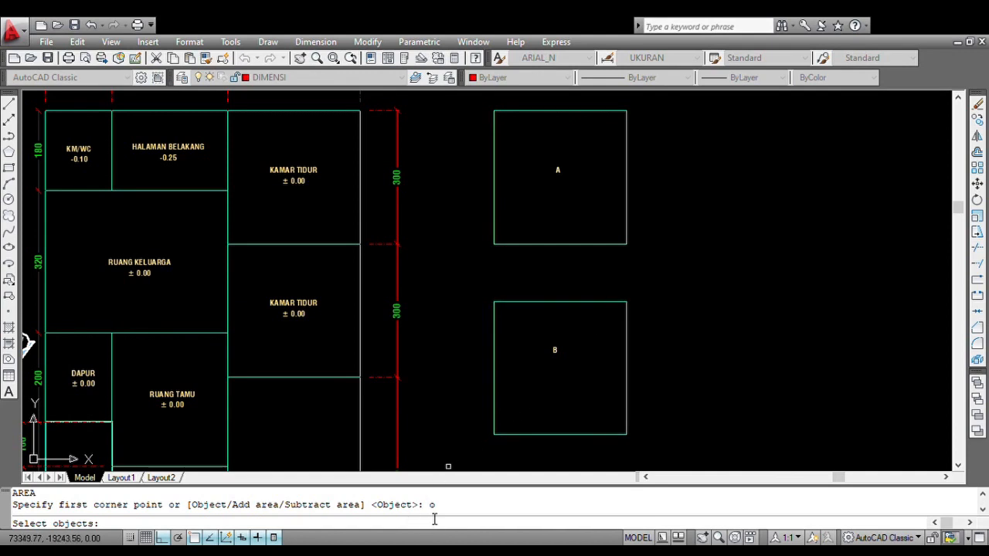
pyautogui.moveTo(561, 171); pyautogui.dragTo(571, 218, button='middle')
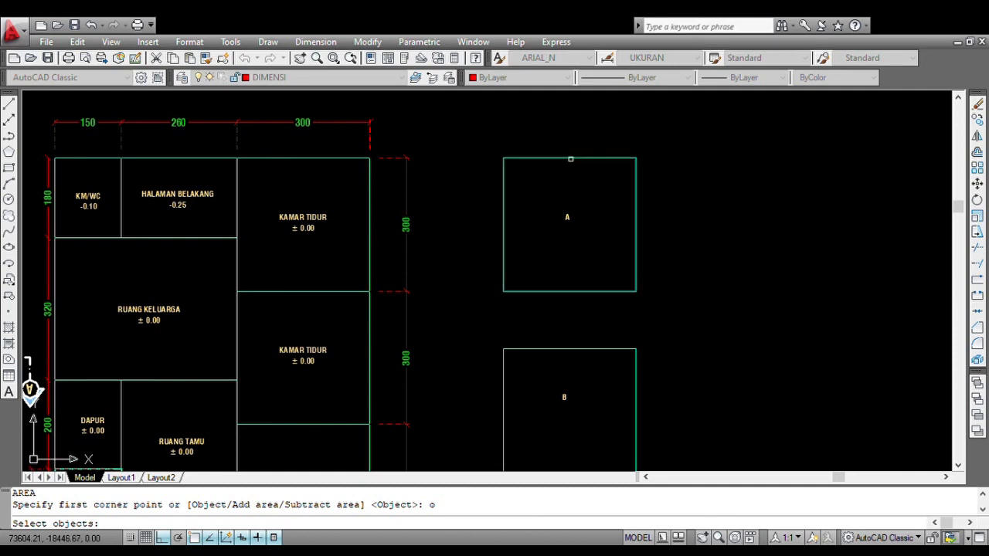
pyautogui.click(570, 158)
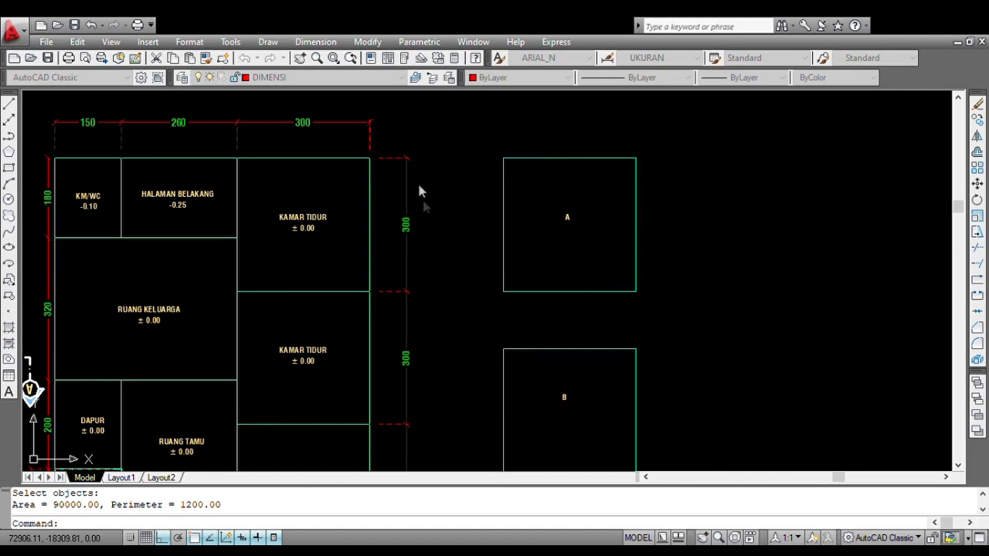
# Check the drawing's unit settings with the UNITS command and close them.
pyautogui.click(455, 415)
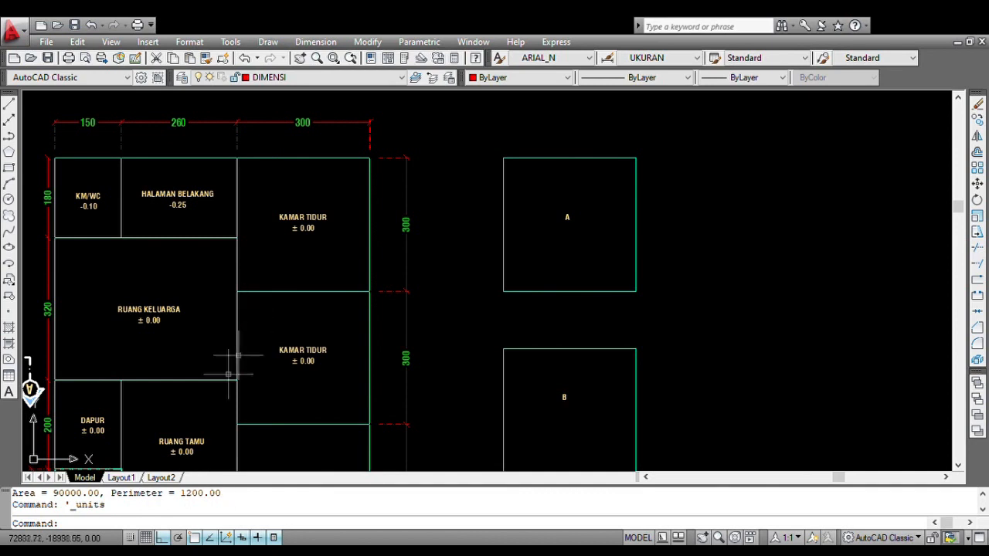
pyautogui.scroll(1, 133, 510)
pyautogui.scroll(-1, 133, 510)
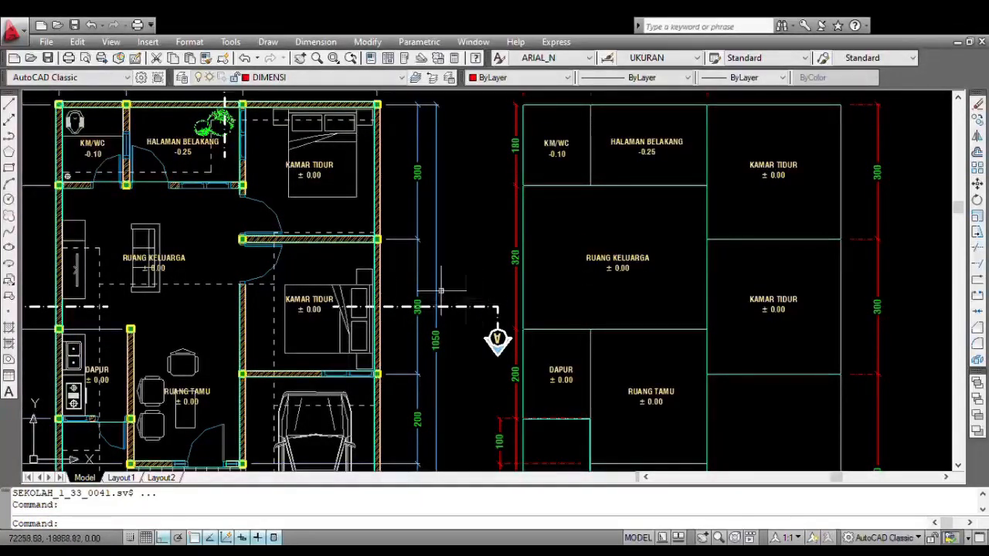
# Measure the area and perimeter of square B with the AREA command by specifying its four corner points.
pyautogui.scroll(-2, 259, 289)
pyautogui.moveTo(714, 324); pyautogui.dragTo(510, 269, button='middle')
pyautogui.scroll(3, 536, 289)
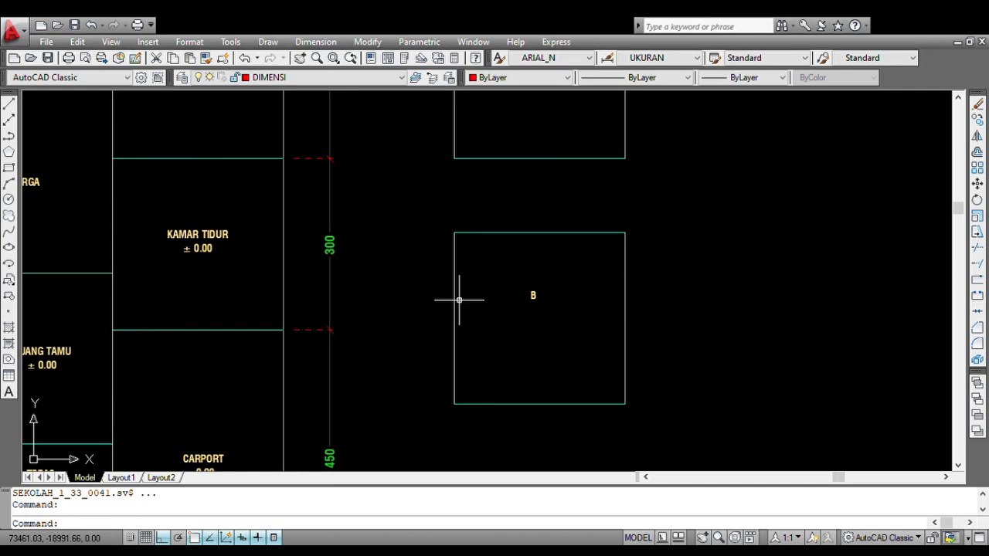
pyautogui.write('aa')
pyautogui.press('Return')
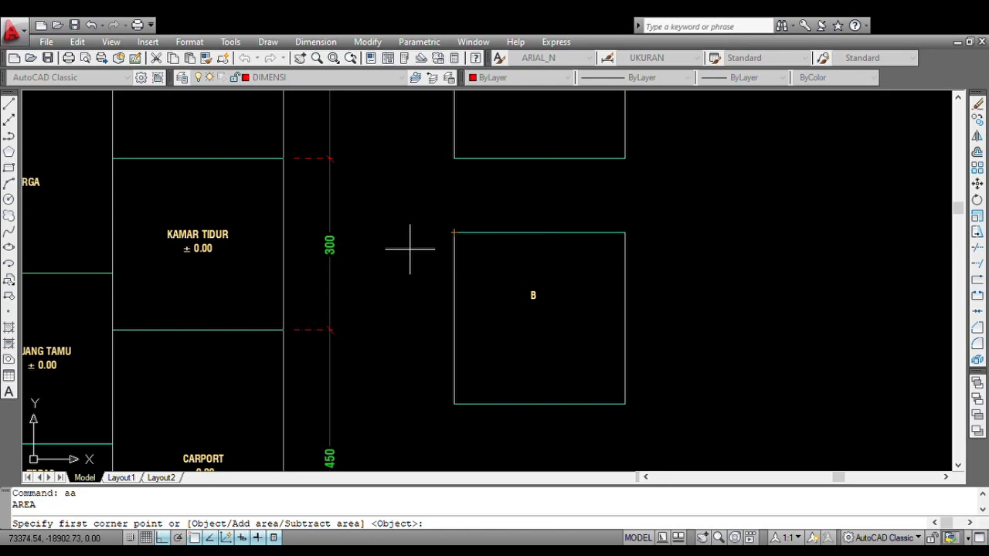
pyautogui.click(454, 233)
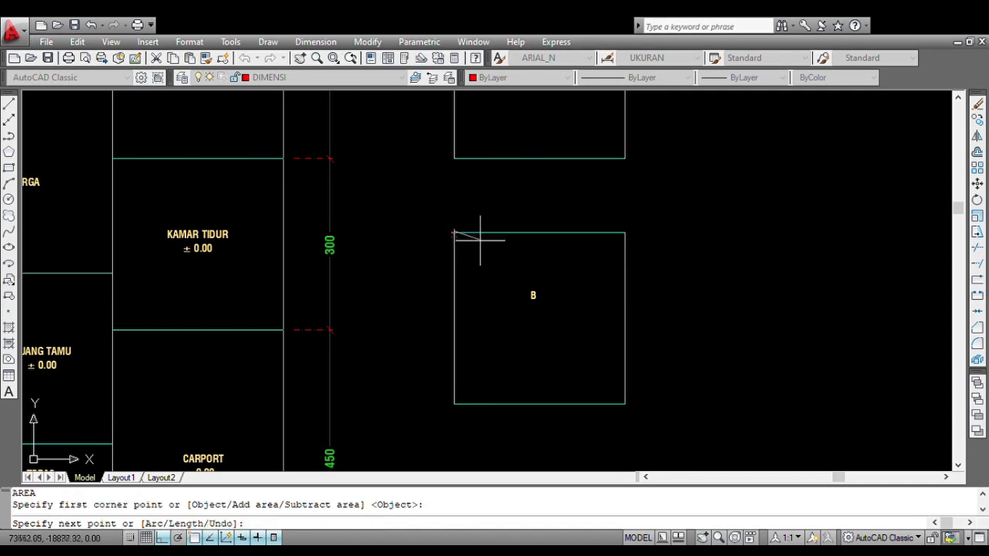
pyautogui.click(625, 233)
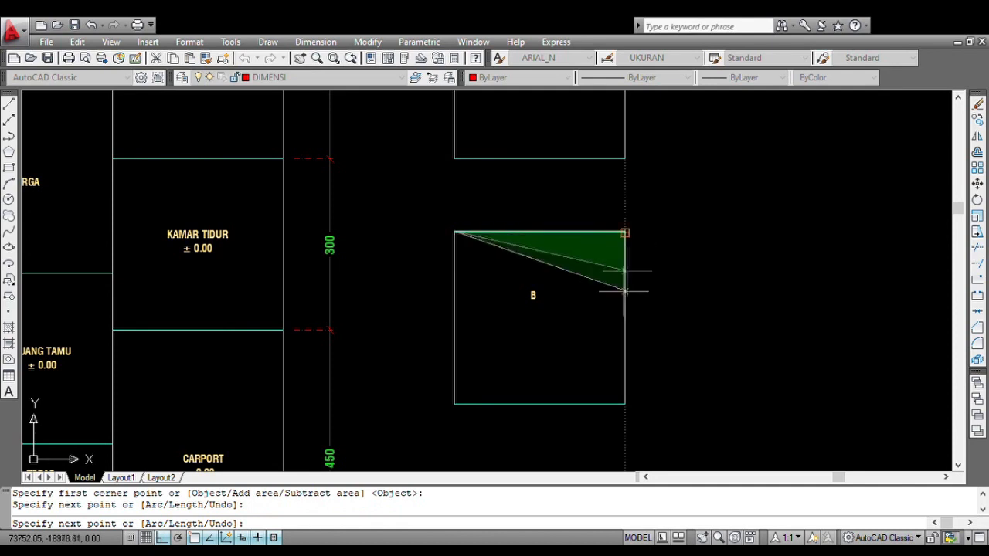
pyautogui.click(624, 402)
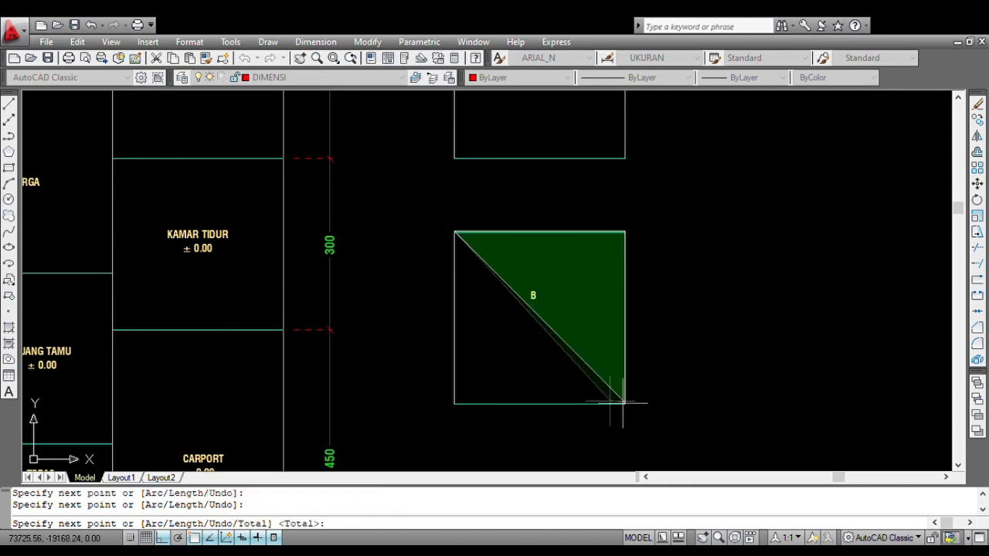
pyautogui.click(454, 404)
pyautogui.press('Return')
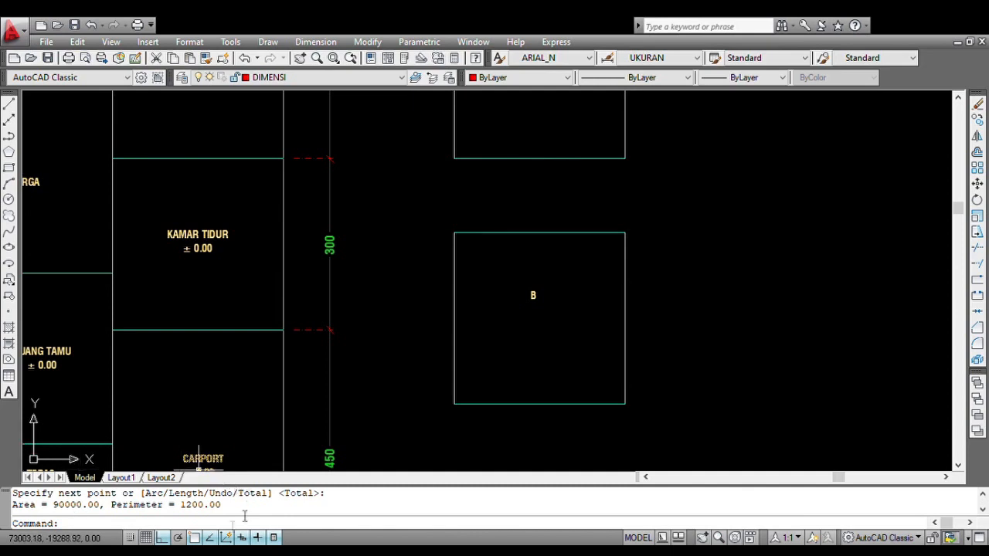
# Sum the areas of the two KAMAR TIDUR outlines in the simplified plan using AREA with Add area and Object selection.
pyautogui.scroll(-7, 392, 336)
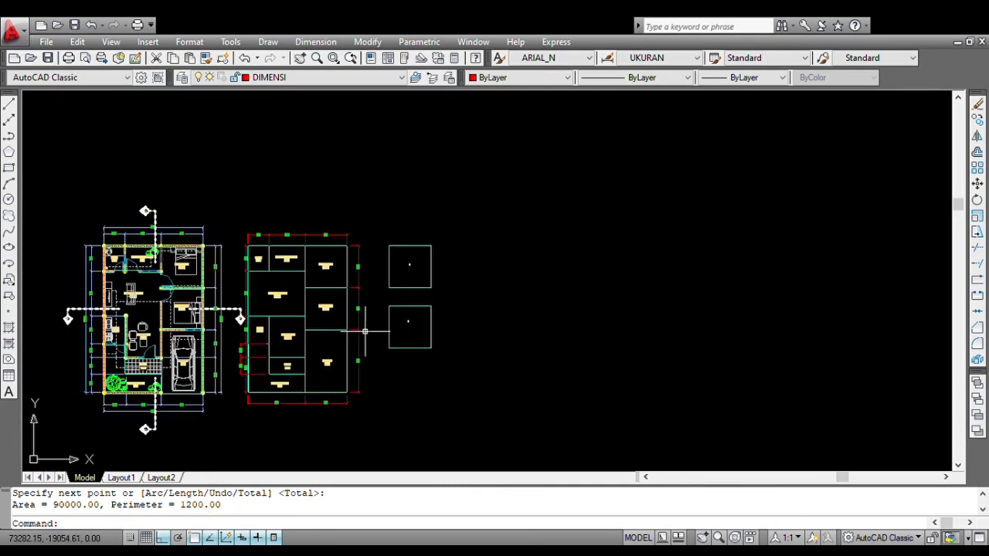
pyautogui.scroll(5, 339, 317)
pyautogui.moveTo(231, 269)
pyautogui.mouseDown(button='middle')
pyautogui.moveTo(347, 340)
pyautogui.moveTo(402, 360)
pyautogui.mouseUp(button='middle')
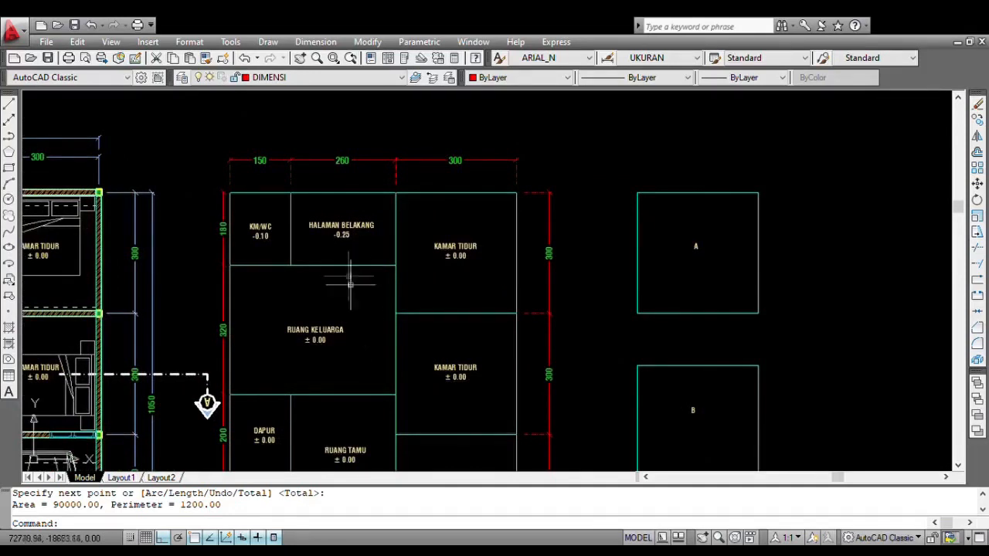
pyautogui.scroll(4, 345, 256)
pyautogui.scroll(-2, 315, 238)
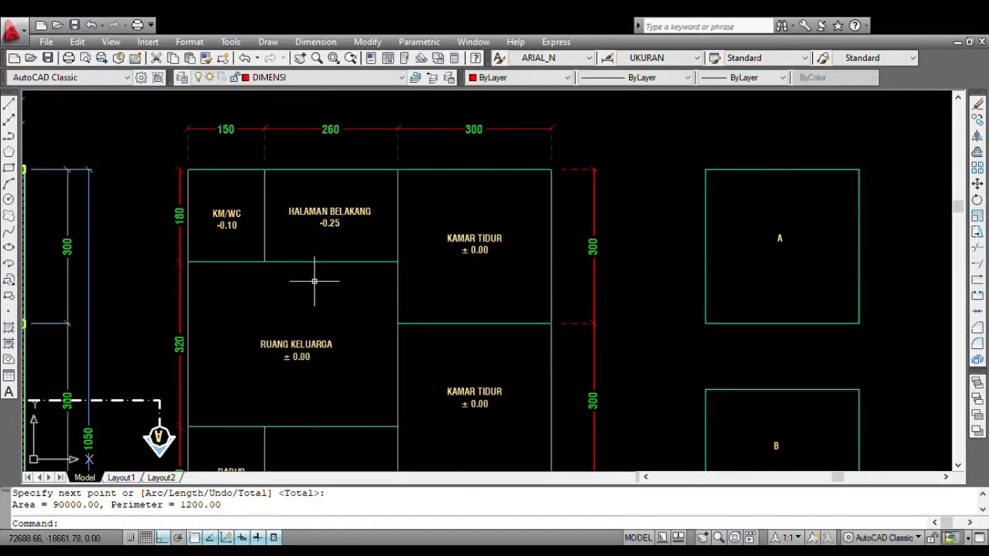
pyautogui.moveTo(320, 270); pyautogui.dragTo(371, 225, button='middle')
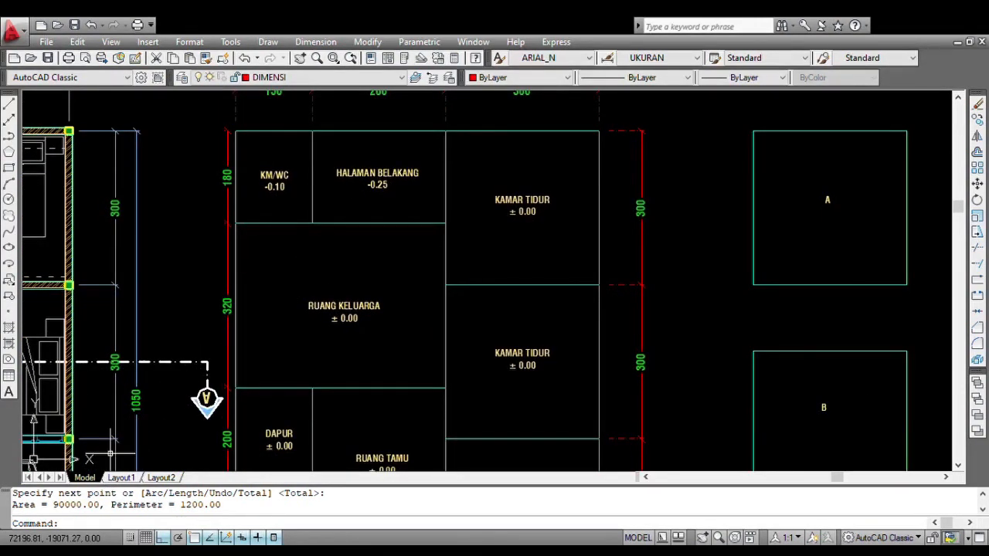
pyautogui.write('aa')
pyautogui.press('Return')
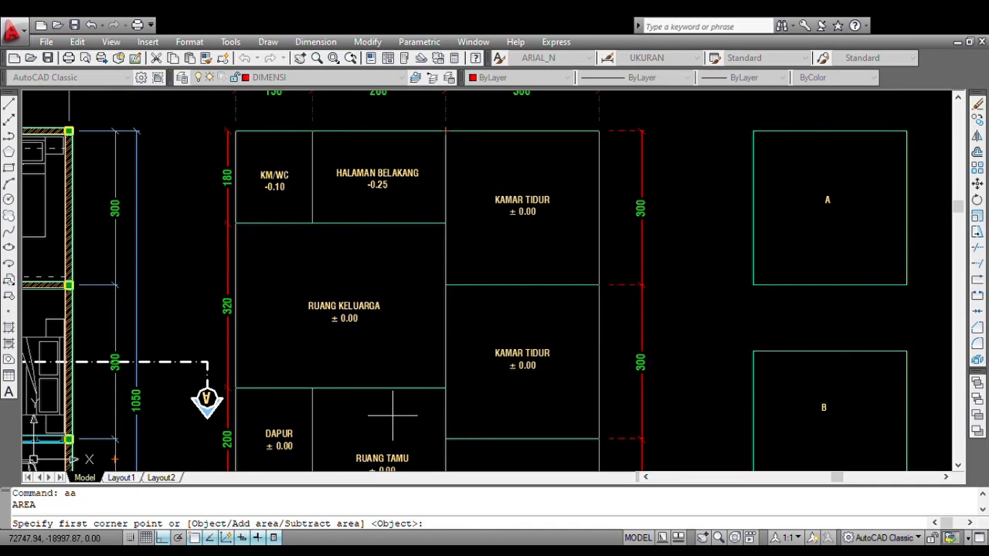
pyautogui.write('a')
pyautogui.press('Return')
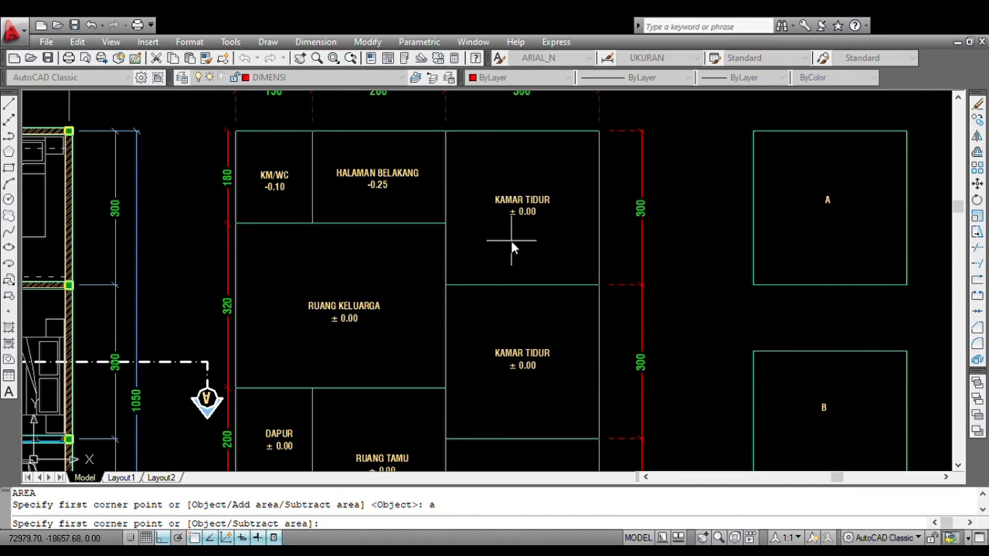
pyautogui.write('o')
pyautogui.press('Return')
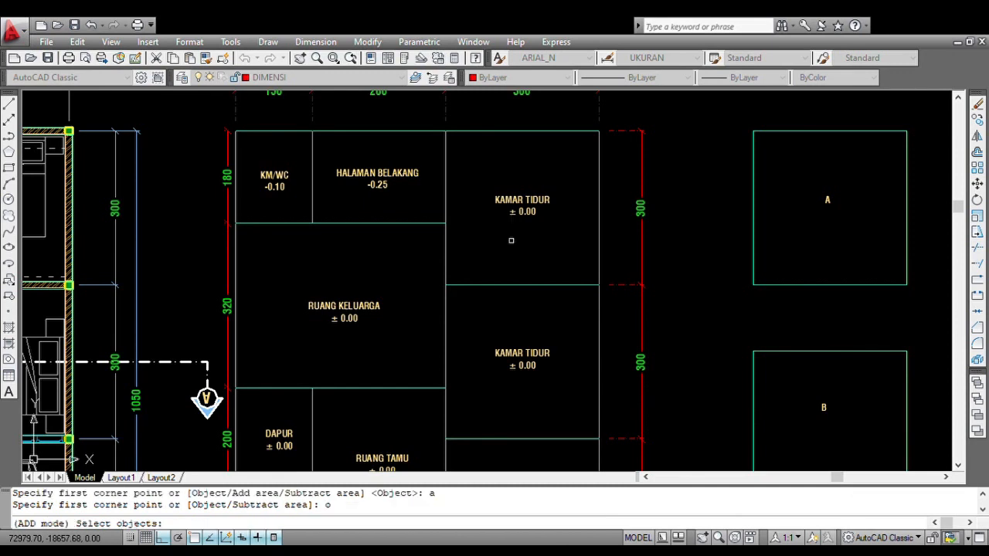
pyautogui.click(473, 131)
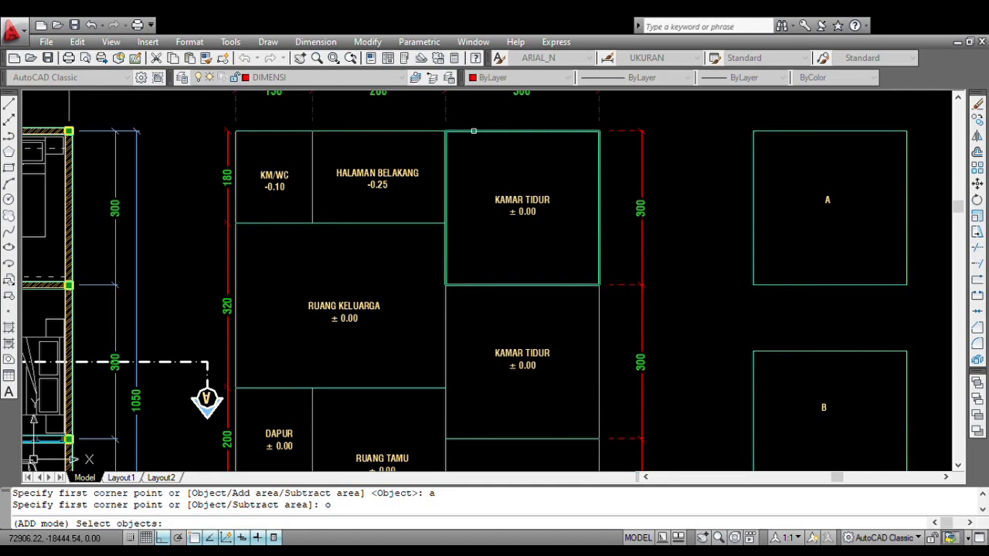
pyautogui.click(474, 130)
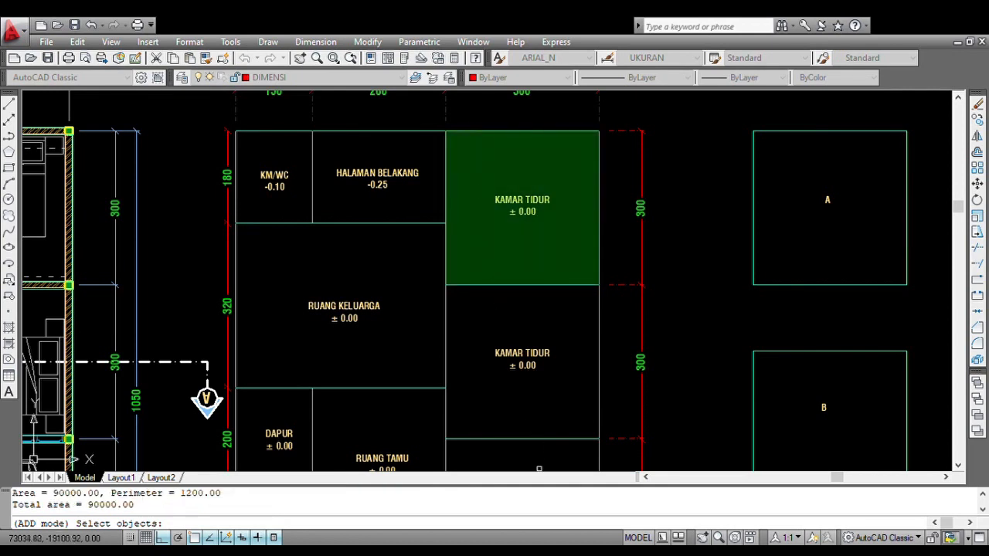
pyautogui.click(444, 319)
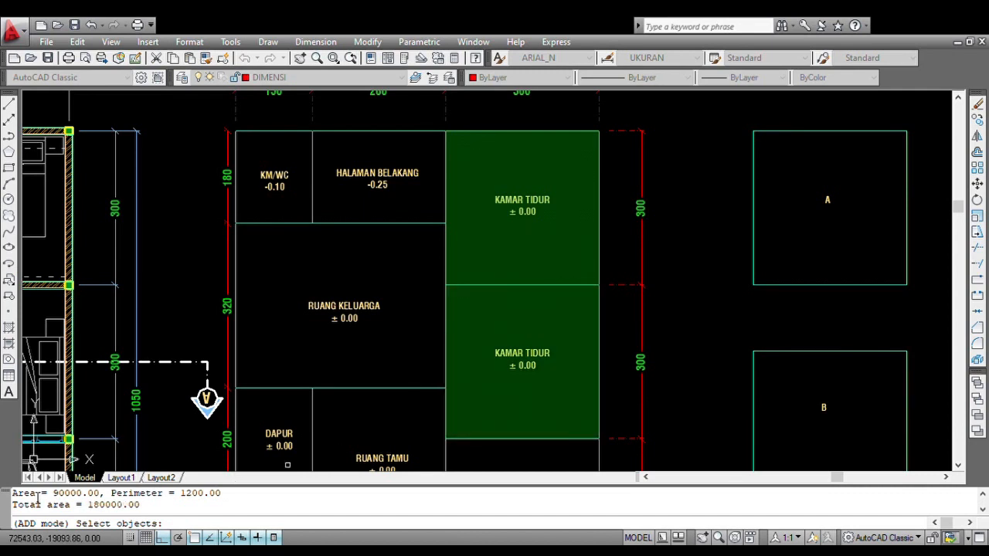
# Include the RUANG TAMU outline in the running area total.
pyautogui.scroll(-4, 356, 235)
pyautogui.scroll(2, 381, 315)
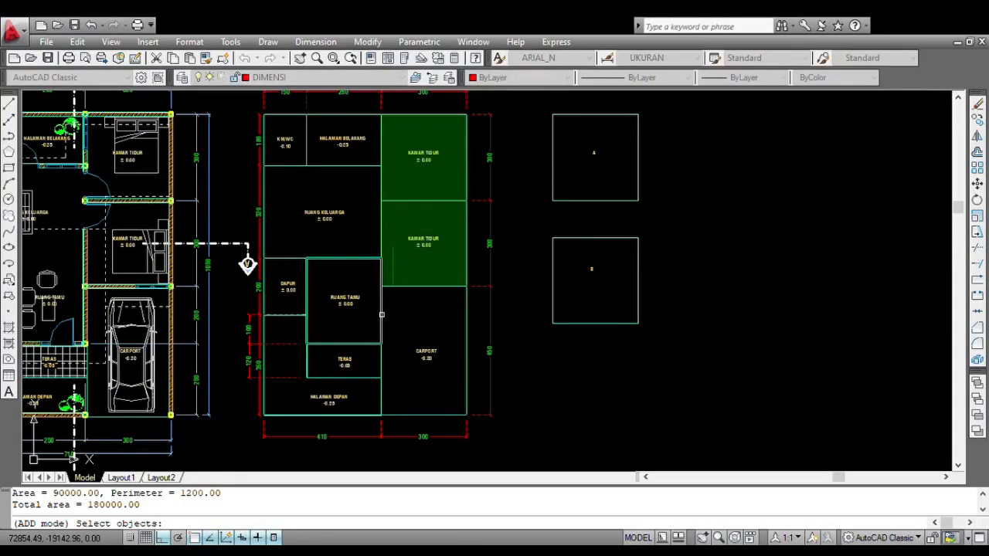
pyautogui.click(381, 314)
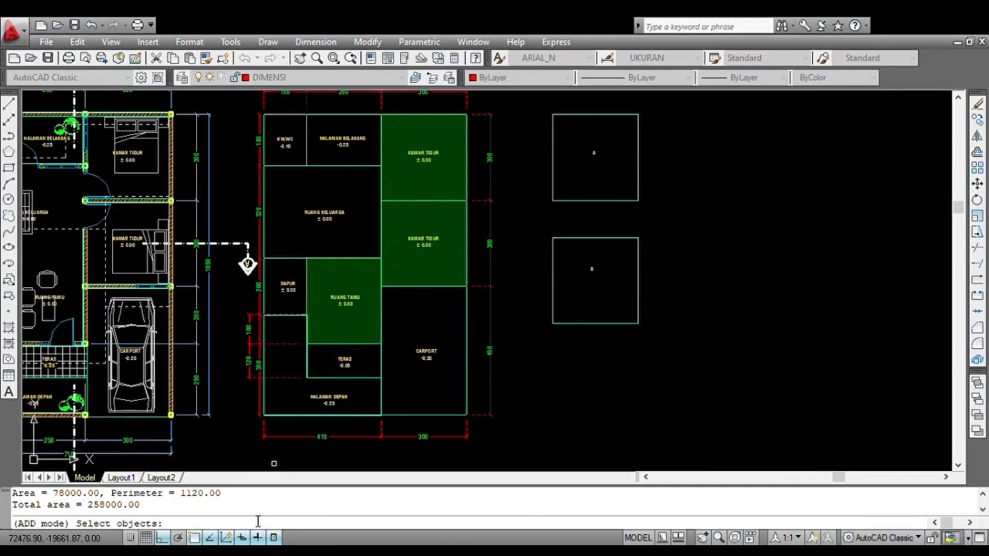
# Subtract the L-shaped HALAMAN DEPAN yard from the whole plan's area total by specifying its corner points.
pyautogui.press('Return')
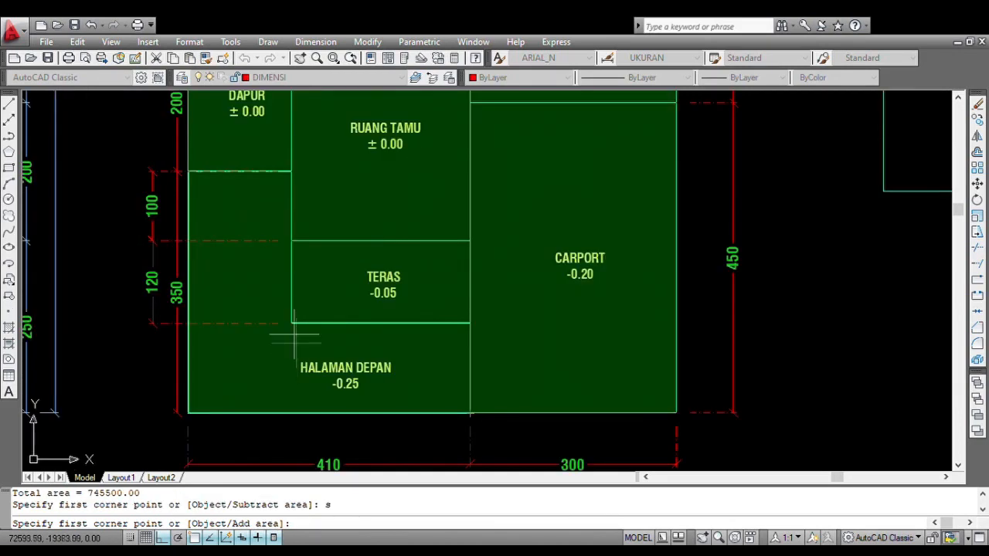
pyautogui.moveTo(273, 260); pyautogui.dragTo(277, 217, button='middle')
pyautogui.scroll(2, 276, 229)
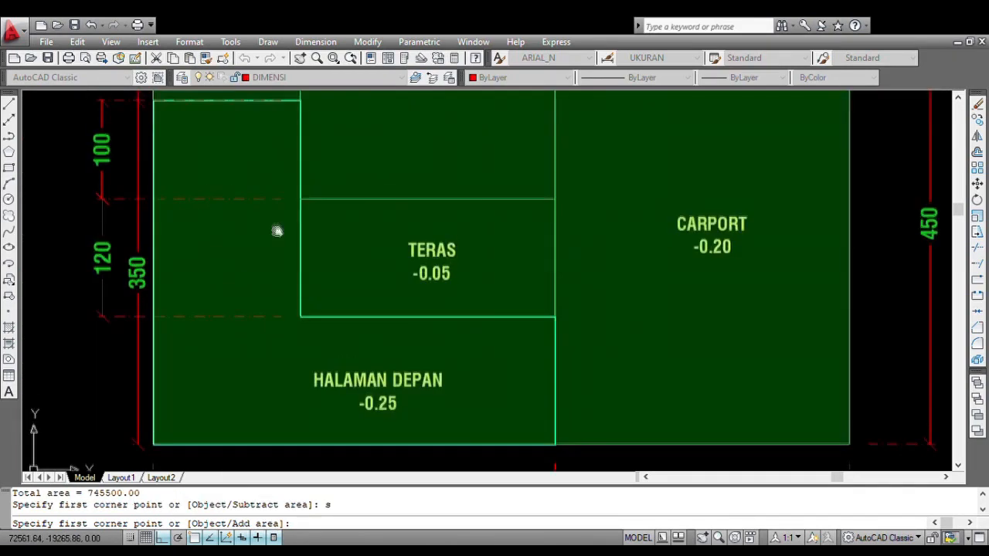
pyautogui.moveTo(262, 320); pyautogui.dragTo(286, 188, button='middle')
pyautogui.moveTo(294, 273); pyautogui.dragTo(239, 302, button='middle')
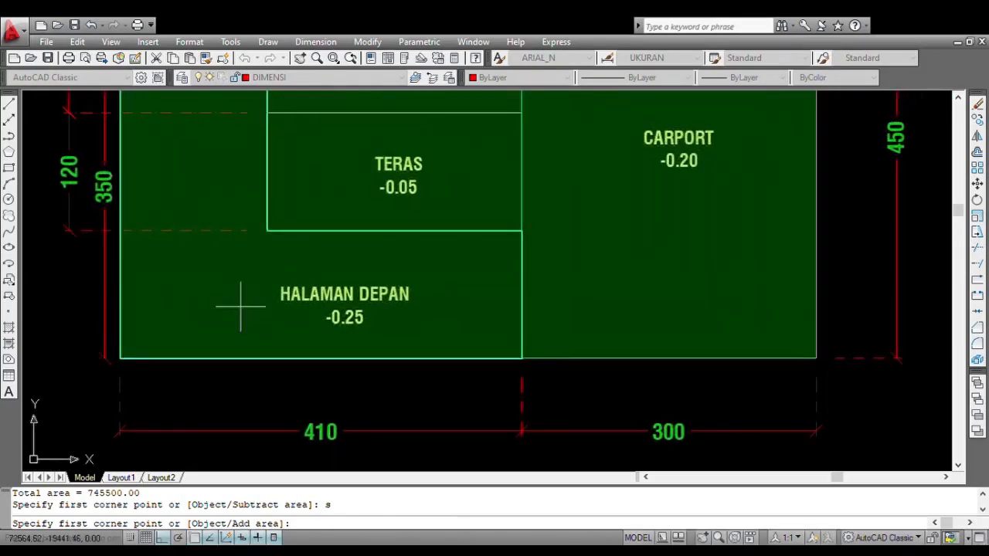
pyautogui.click(521, 359)
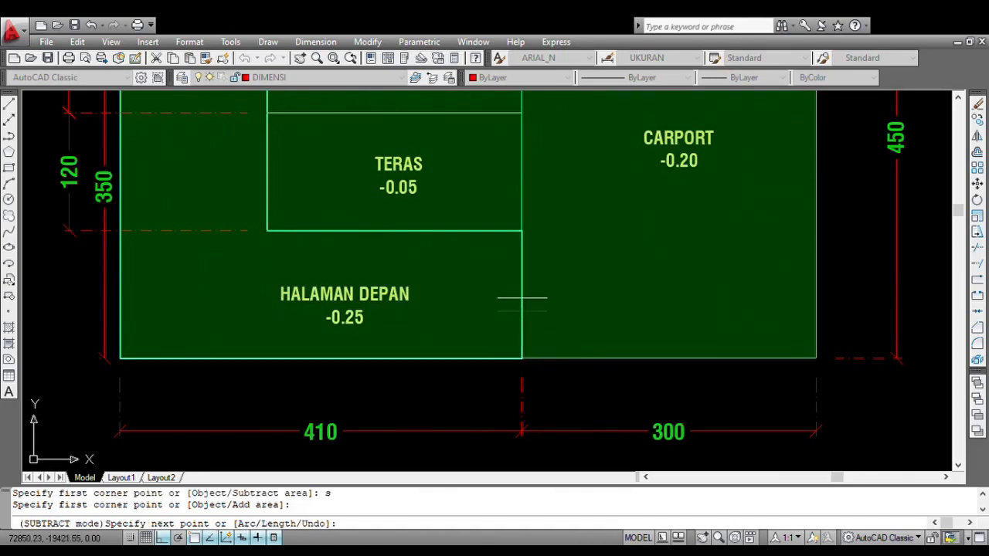
pyautogui.click(521, 230)
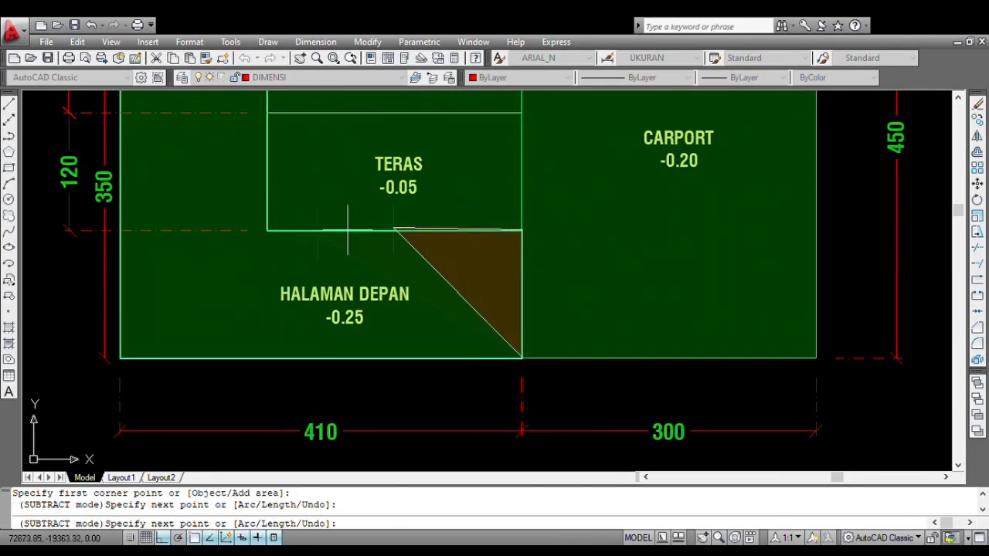
pyautogui.click(267, 230)
pyautogui.moveTo(267, 230); pyautogui.dragTo(283, 294, button='middle')
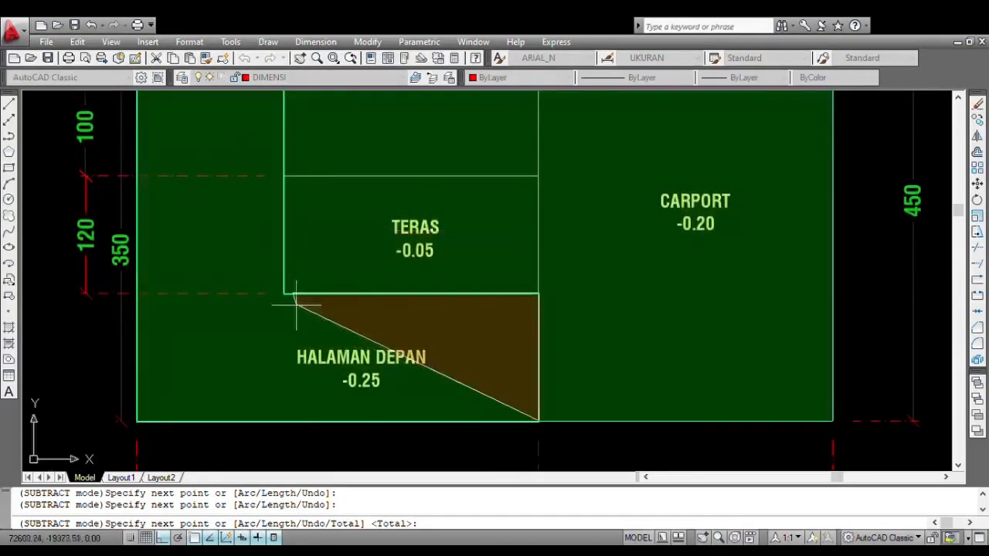
pyautogui.scroll(3, 283, 294)
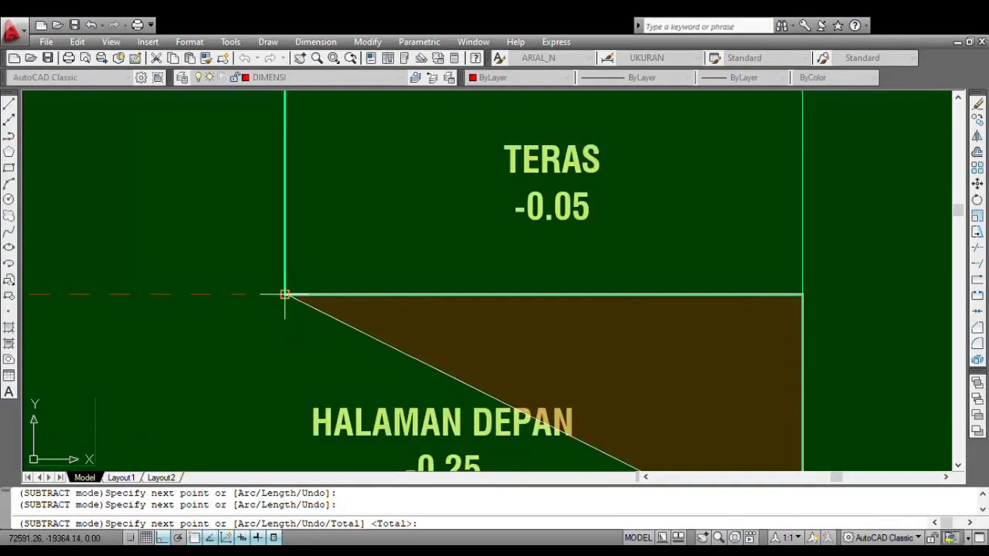
pyautogui.click(284, 295)
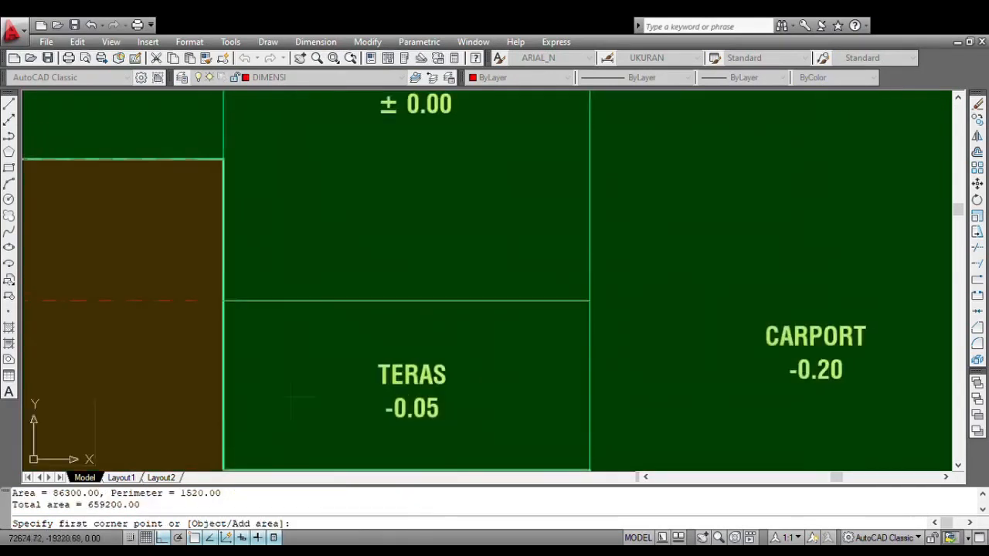
# Subtract the HALAMAN BELAKANG outline from the area total with Object selection, and end the AREA command.
pyautogui.scroll(-4, 333, 311)
pyautogui.moveTo(359, 271); pyautogui.dragTo(327, 456, button='middle')
pyautogui.moveTo(331, 223); pyautogui.dragTo(325, 367, button='middle')
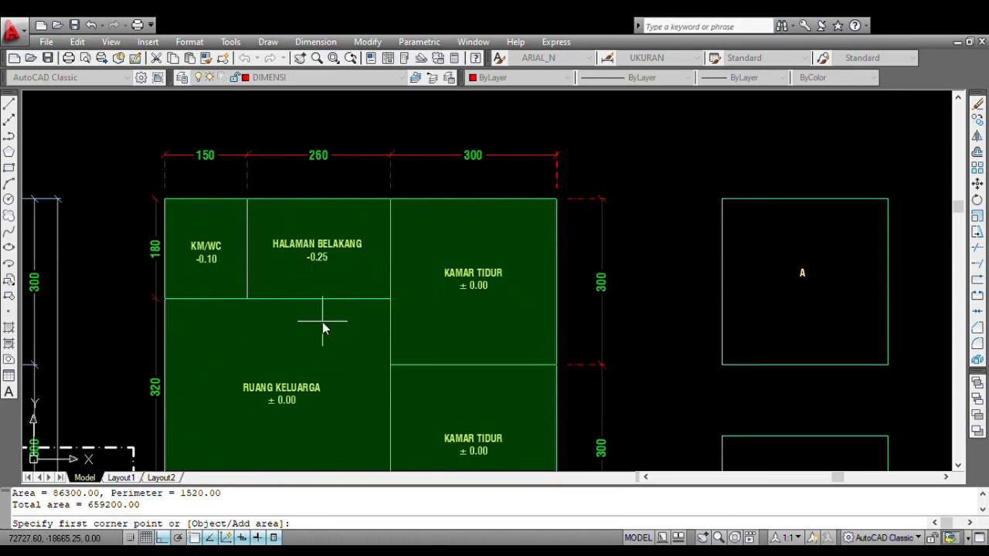
pyautogui.write('o')
pyautogui.press('Return')
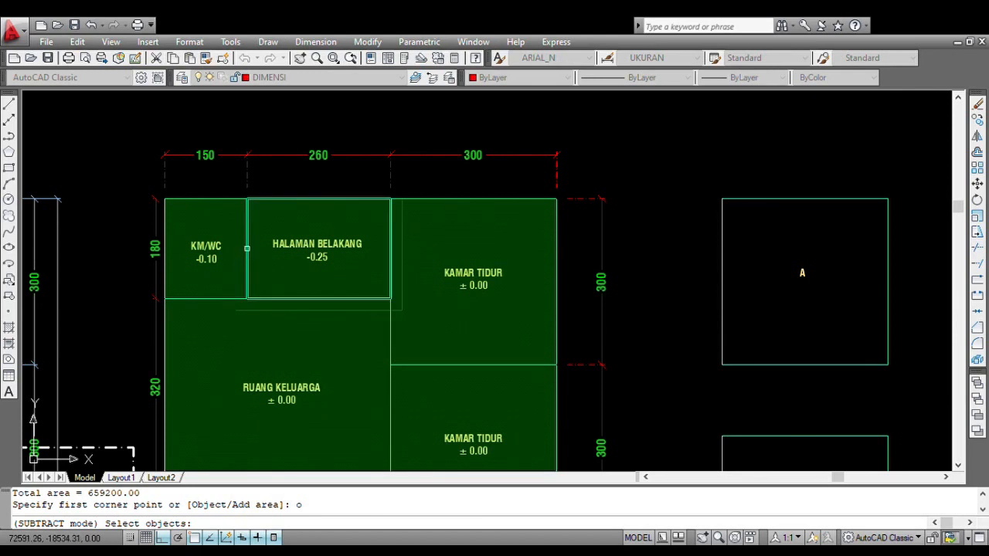
pyautogui.click(246, 248)
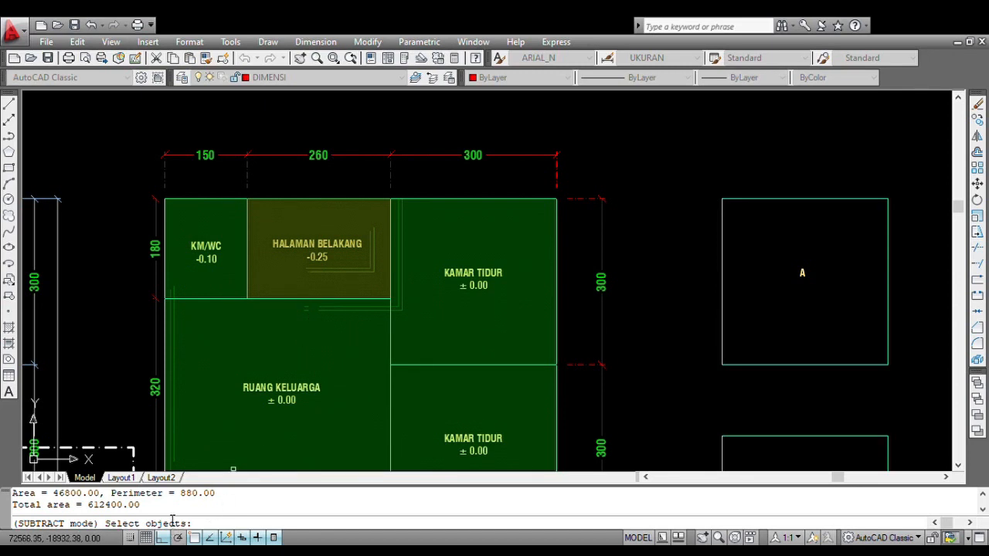
pyautogui.press('Return')
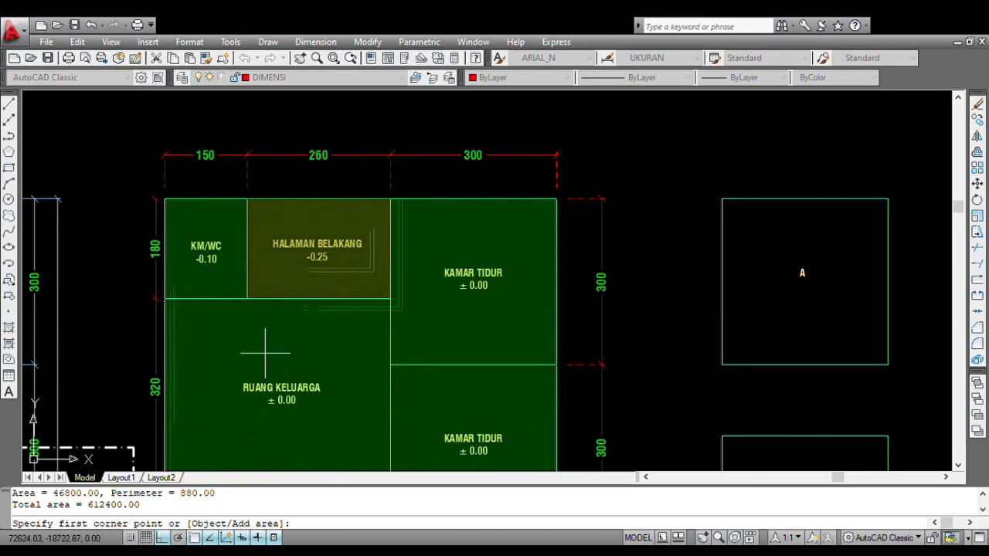
pyautogui.press('Escape')
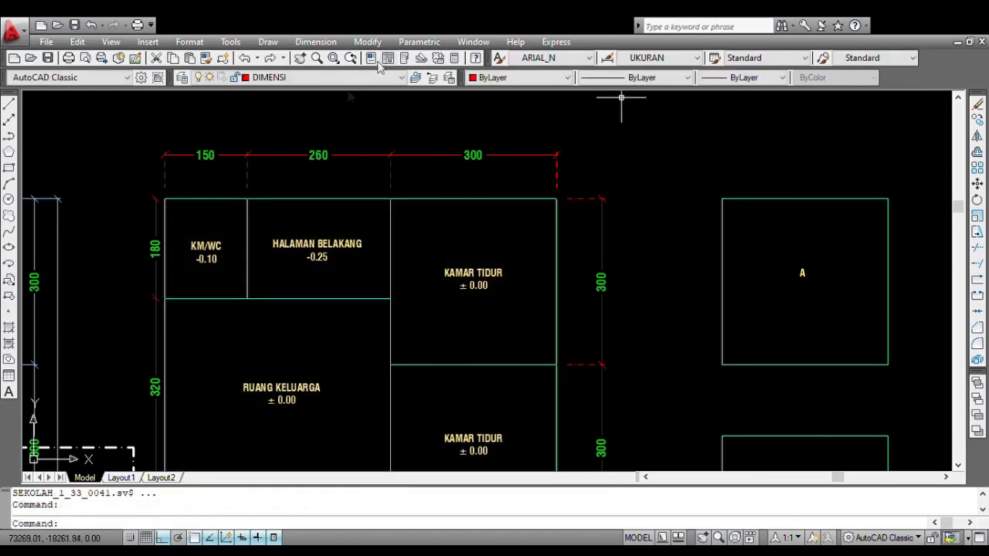
# Switch to the Book1 workbook in Excel that lists the room dimensions.
pyautogui.scroll(-4, 415, 195)
pyautogui.moveTo(430, 270); pyautogui.dragTo(466, 225, button='middle')
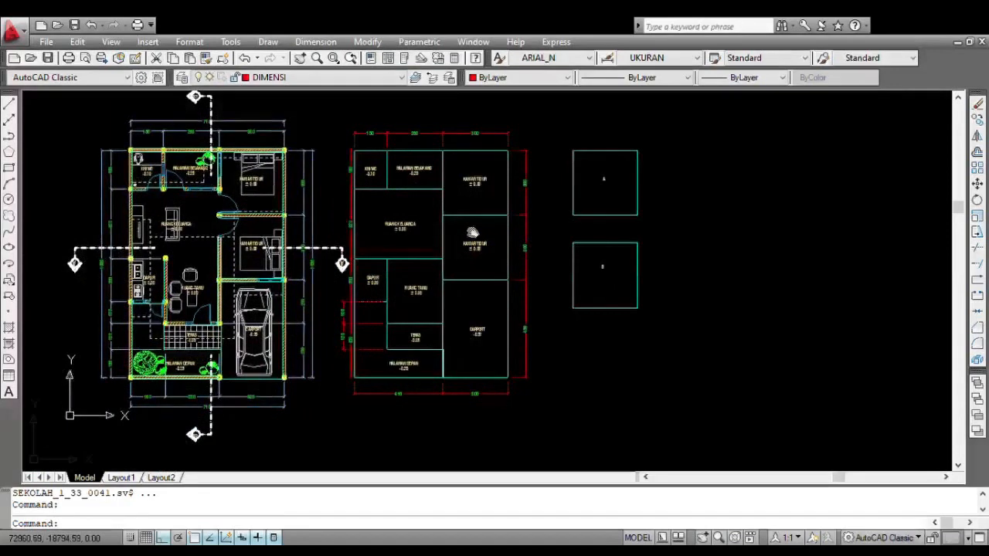
pyautogui.scroll(2, 629, 170)
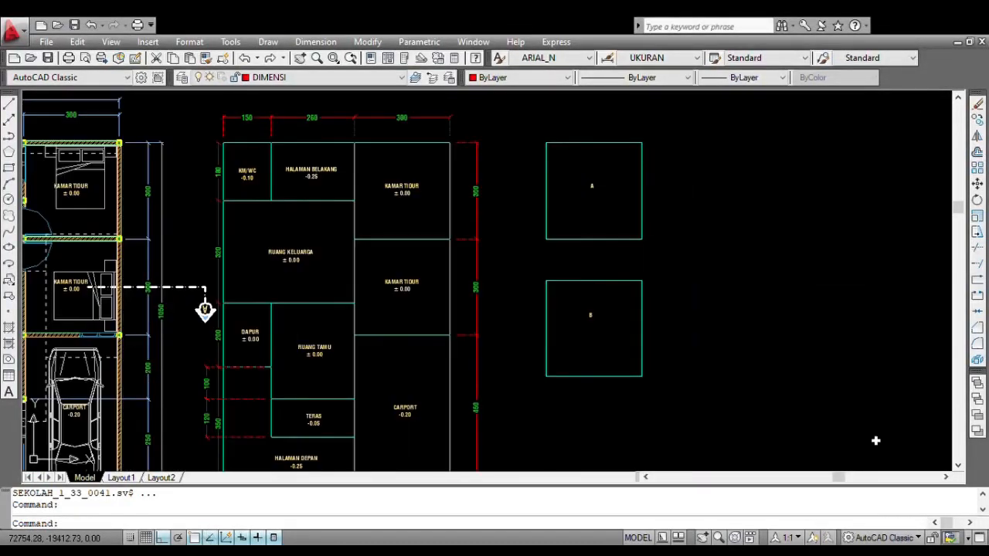
pyautogui.hotkey('alt', 'Tab')
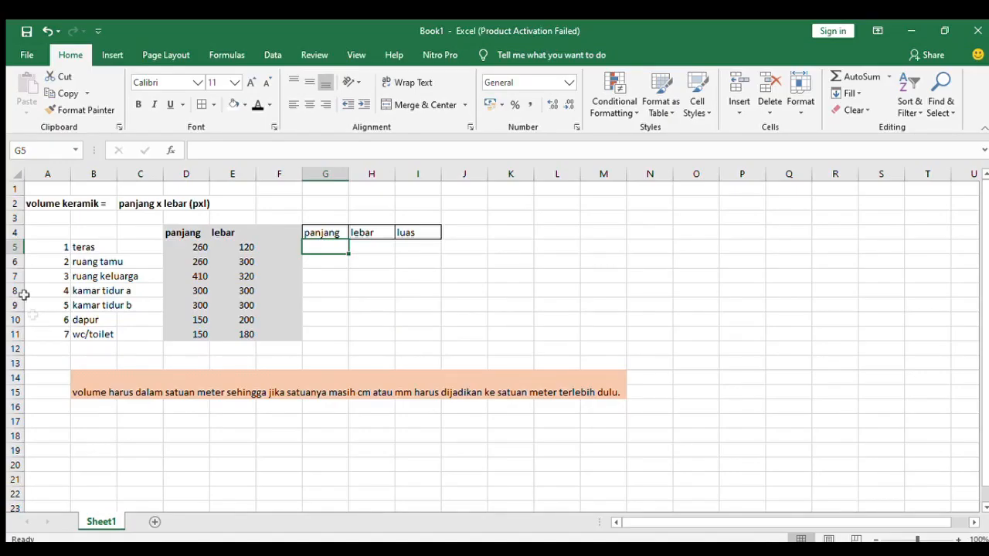
pyautogui.click(330, 308)
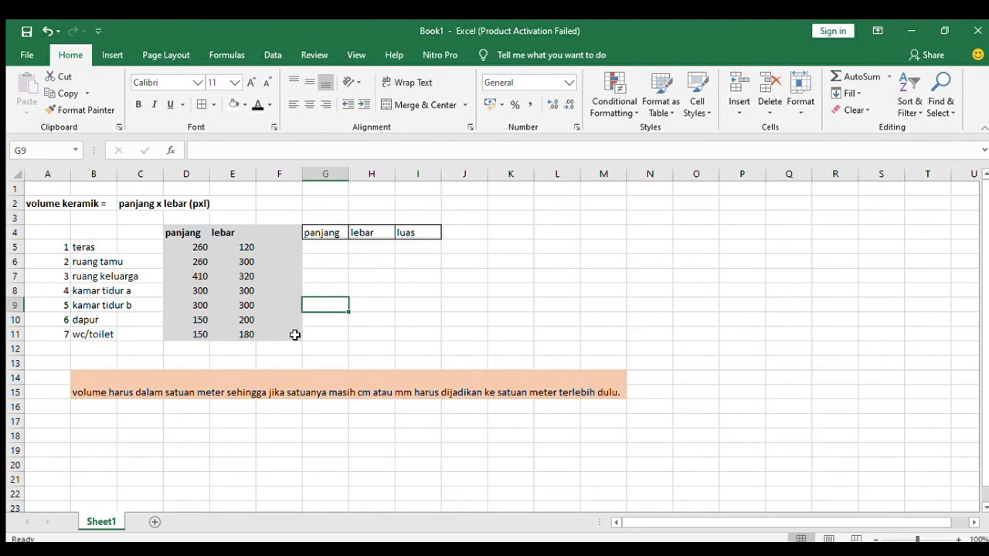
pyautogui.click(322, 281)
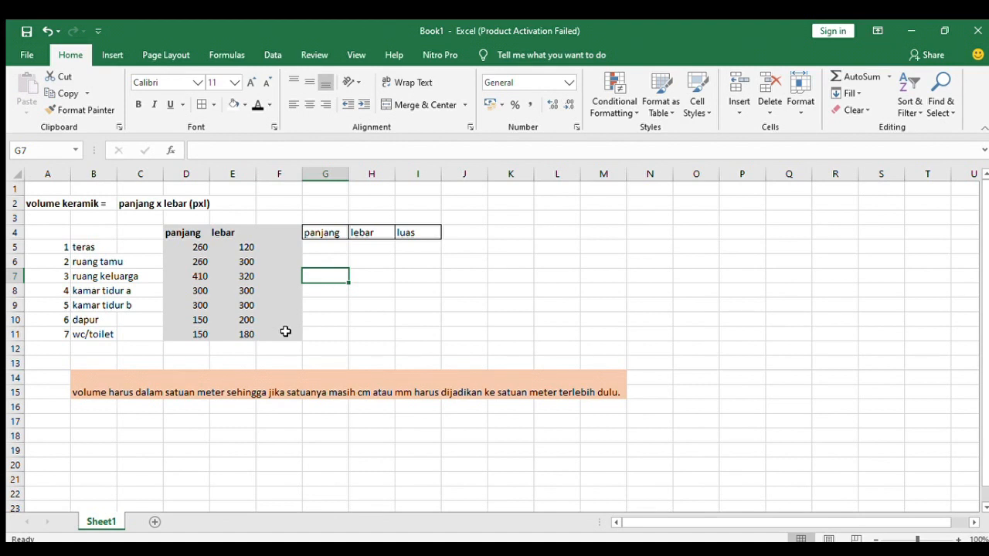
# Enter the teras dimensions in metres in row 5 of the second table: panjang 2,6 and lebar 1,2.
pyautogui.click(321, 249)
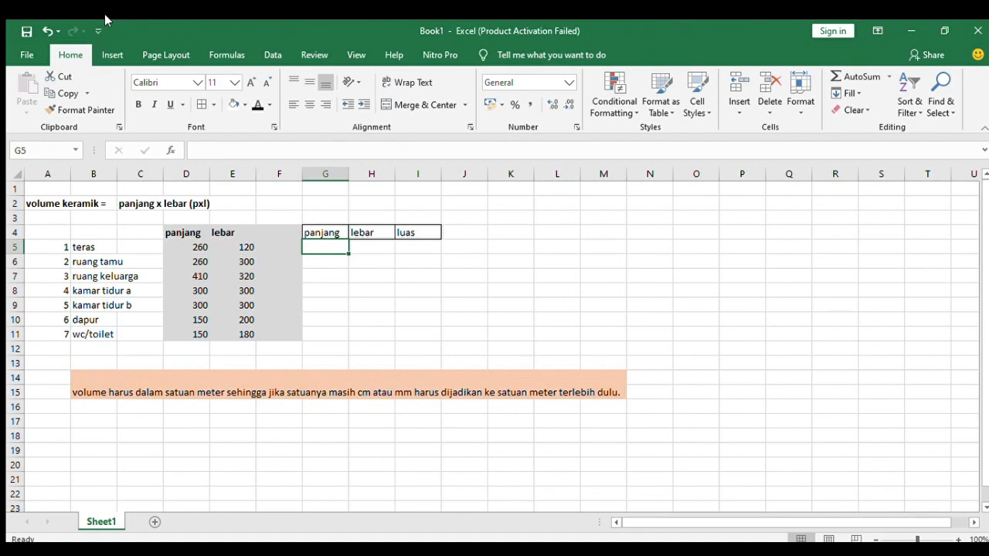
pyautogui.write('2,6')
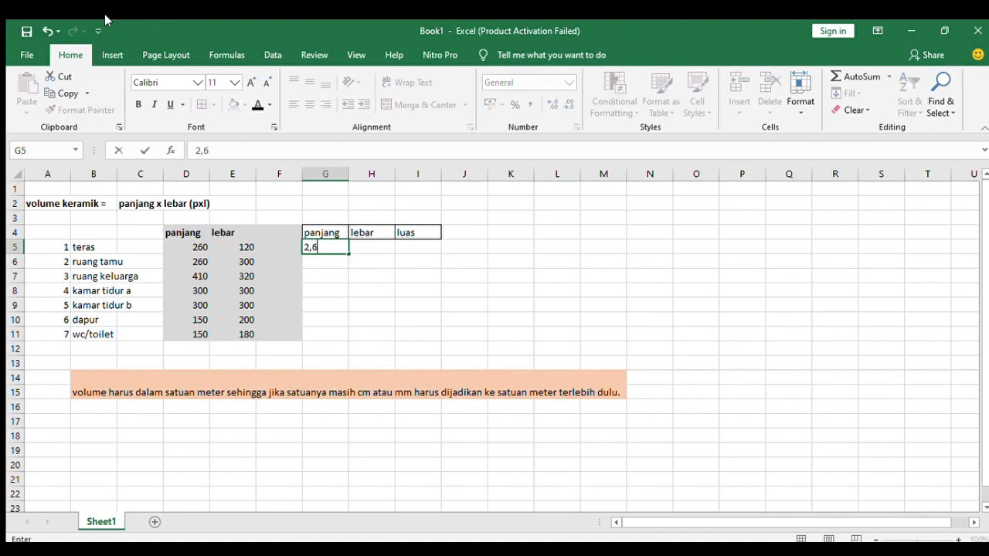
pyautogui.press('Tab')
pyautogui.write('1,2')
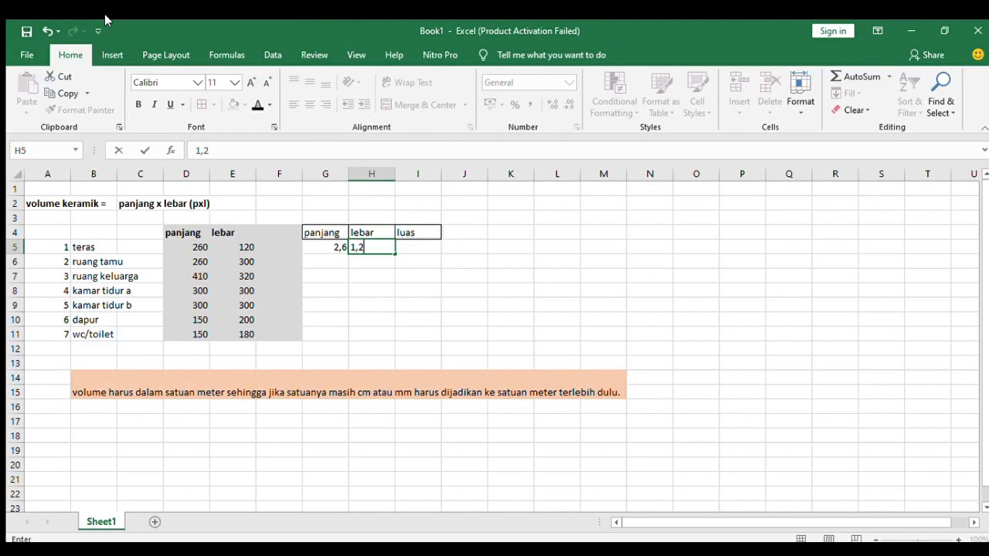
pyautogui.press('Return')
# Enter the panjang values 2,6 for ruang tamu, 4,1 for ruang keluarga and 3 for kamar tidur a in column G.
pyautogui.write('2,6')
pyautogui.press('Return')
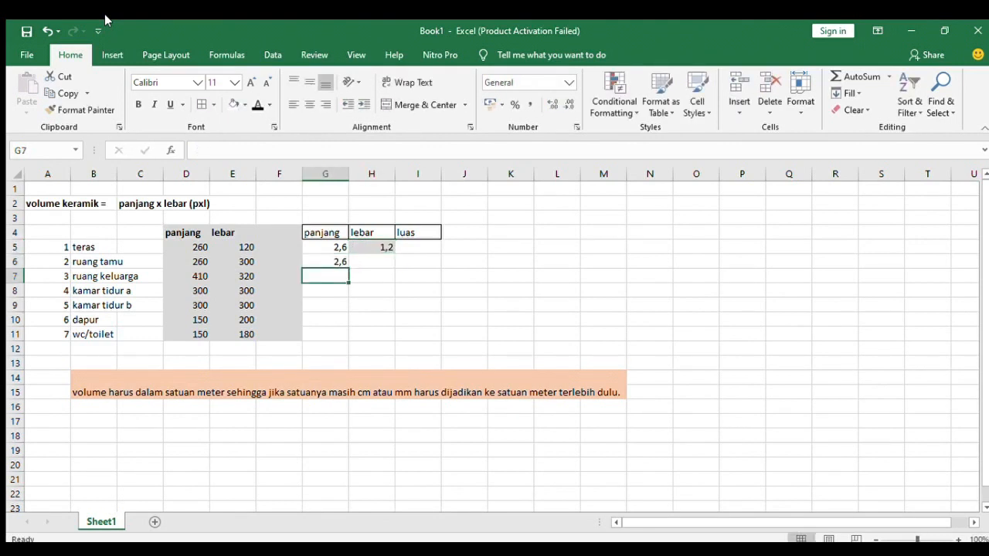
pyautogui.write('4,1')
pyautogui.press('Return')
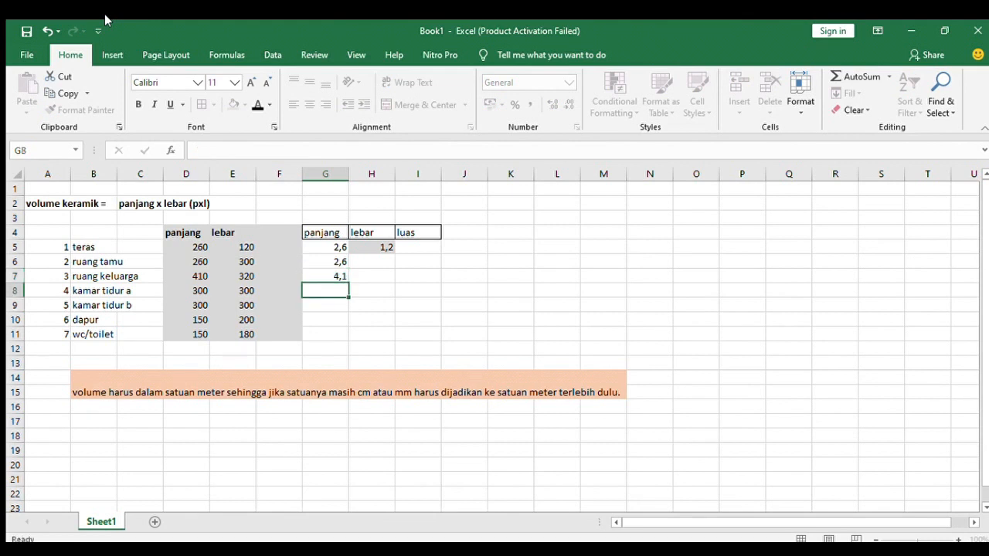
pyautogui.write('3')
pyautogui.press('Return')
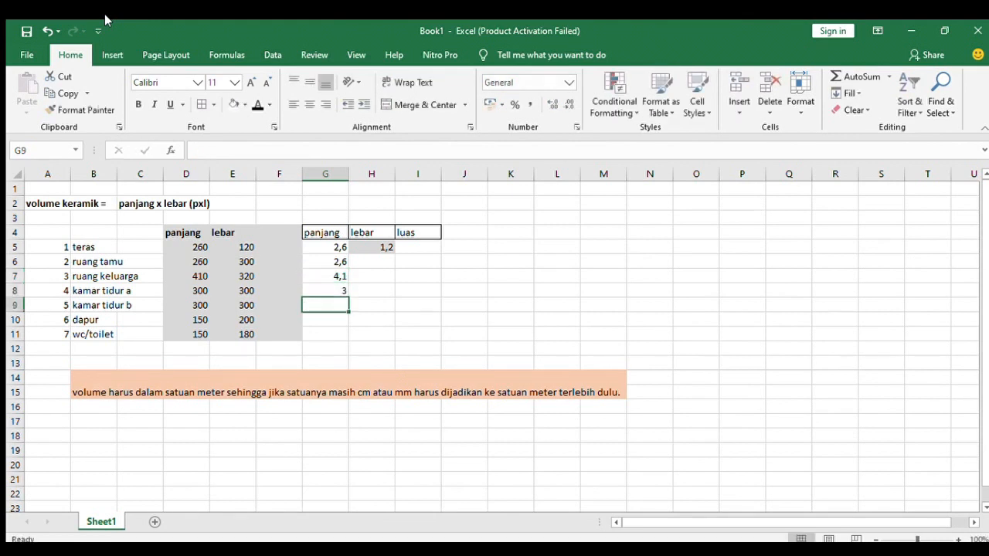
# Fill in the remaining panjang values in column G: 3 for kamar tidur b, 1,5 for dapur and 1,5 for wc/toilet.
pyautogui.write('1,5')
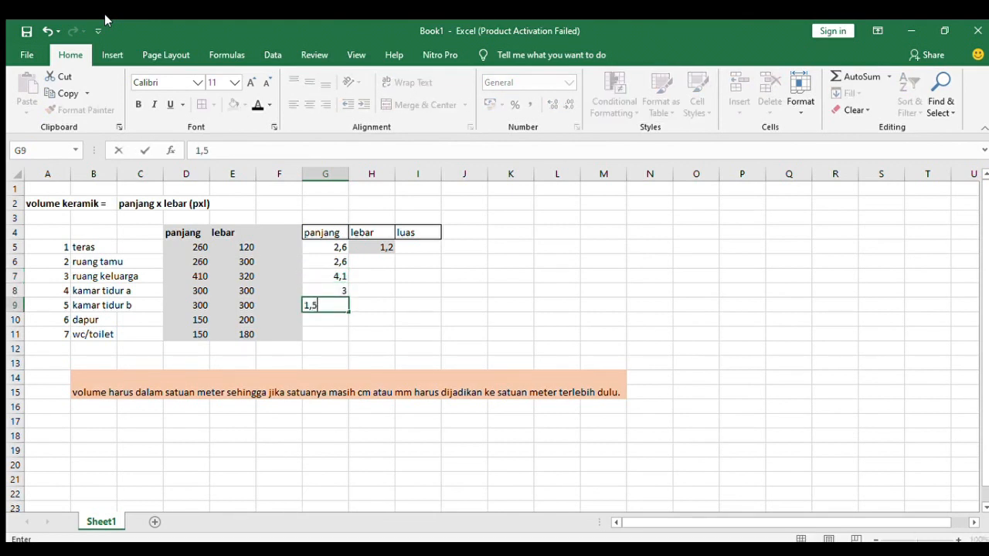
pyautogui.press('Return')
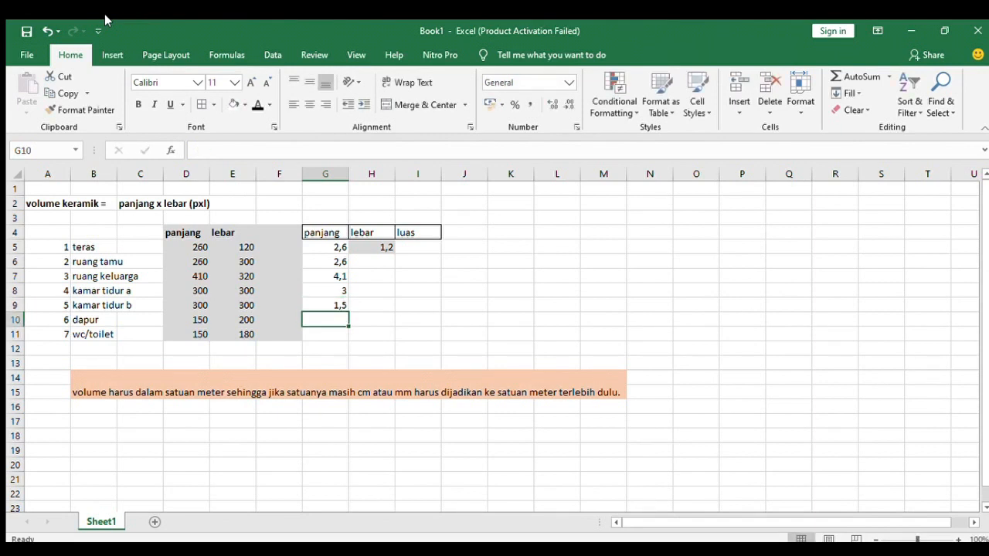
pyautogui.write('1,5')
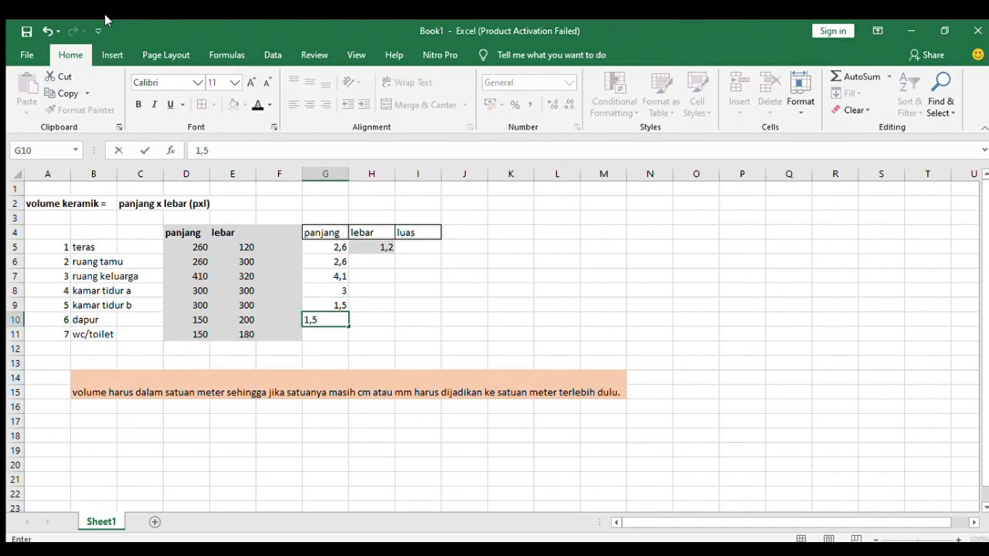
pyautogui.press('Up')
pyautogui.press('Up')
pyautogui.press('Down')
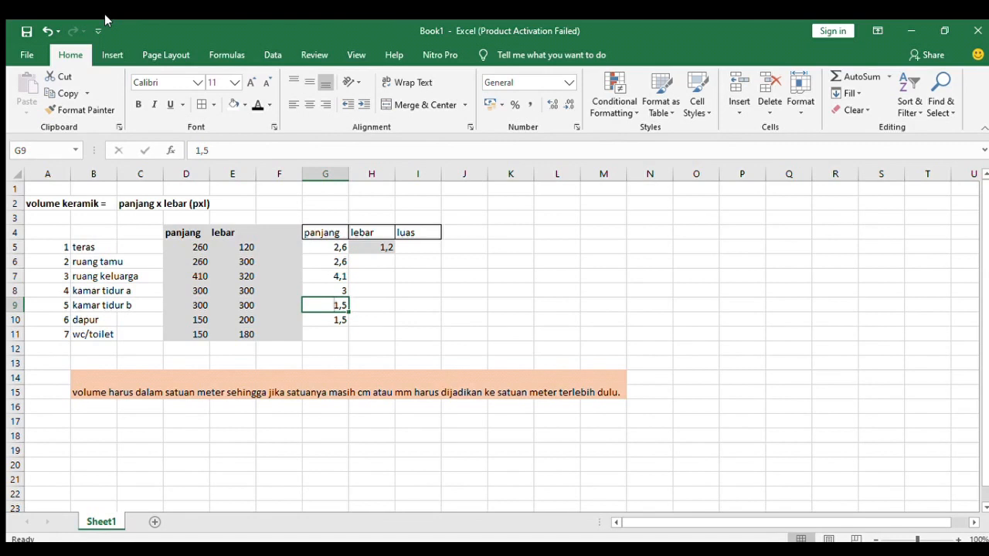
pyautogui.write('3')
pyautogui.press('Down')
pyautogui.press('Down')
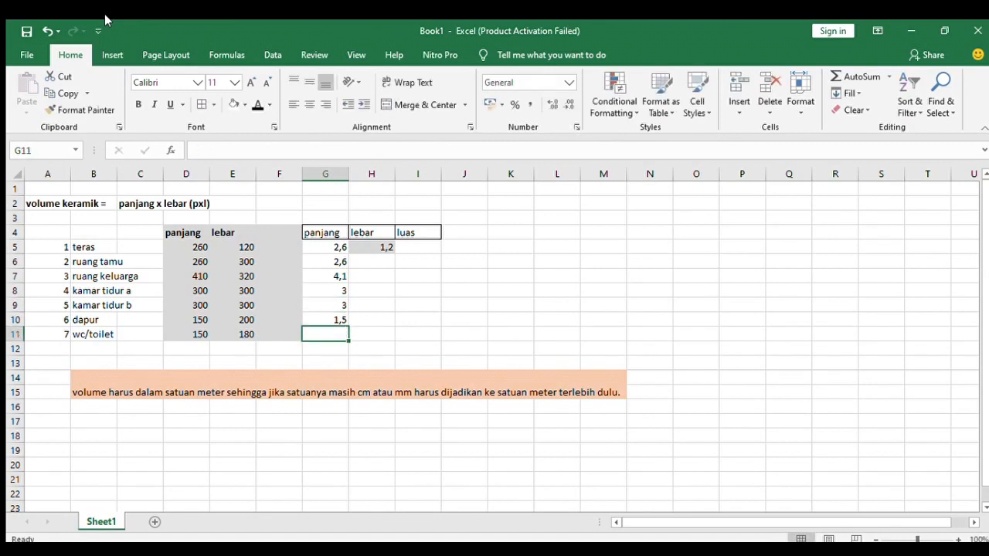
pyautogui.write('1,5')
pyautogui.press('Tab')
# Enter the lebar values 3 for ruang tamu and 3,2 for ruang keluarga in column H.
pyautogui.press('Up')
pyautogui.press('Up')
pyautogui.press('Up')
pyautogui.press('Up')
pyautogui.press('Up')
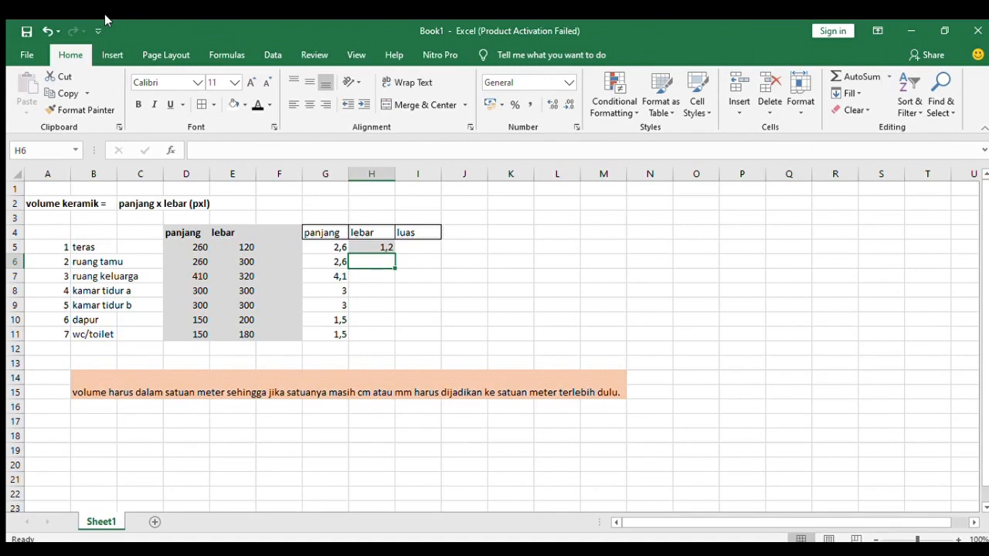
pyautogui.write('3')
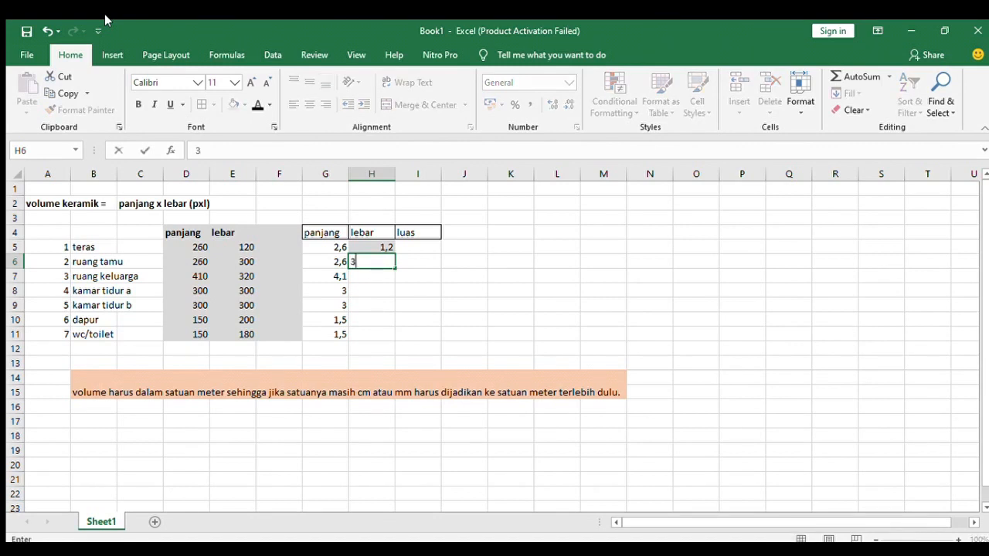
pyautogui.press('Return')
pyautogui.write('3,2')
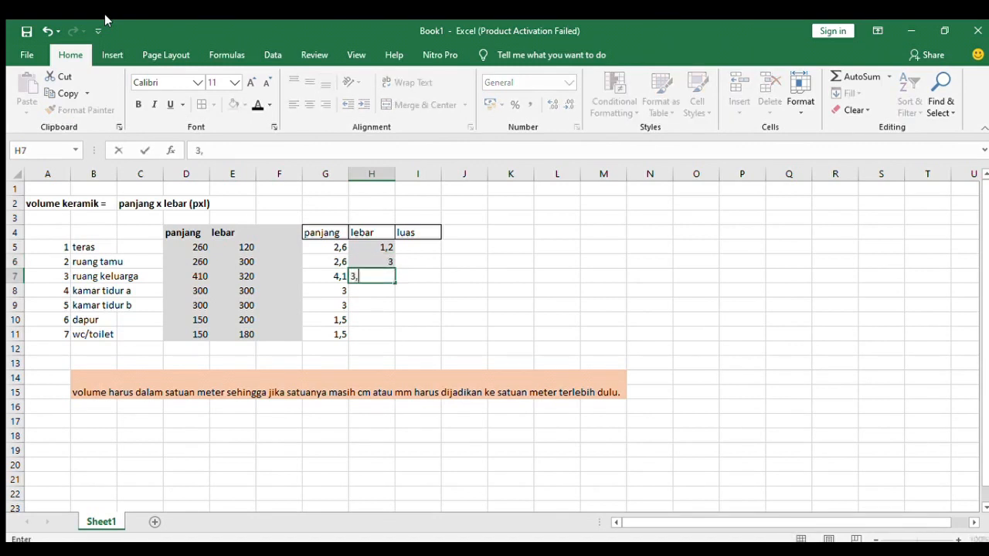
pyautogui.press('Return')
# Complete the lebar column with 3 for kamar tidur a, 3 for kamar tidur b, 2 for dapur and 1,8 for wc/toilet.
pyautogui.write('3')
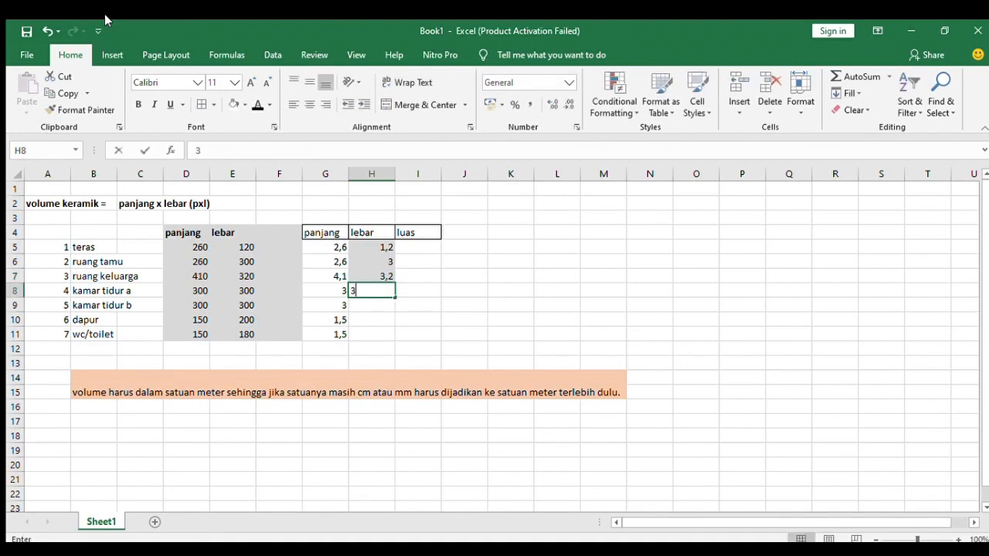
pyautogui.press('Return')
pyautogui.write('3')
pyautogui.press('Return')
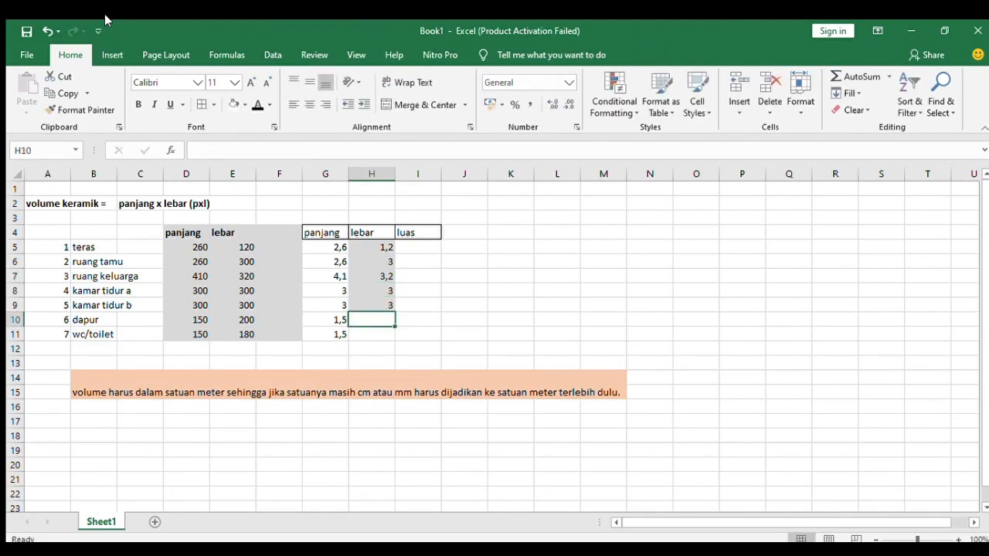
pyautogui.write('2')
pyautogui.press('Return')
pyautogui.write('1,8')
pyautogui.press('Return')
# Select cell I5 in the luas column for the teras row.
pyautogui.press('Right')
pyautogui.press('Up')
pyautogui.press('Up')
pyautogui.press('Up')
pyautogui.press('Up')
pyautogui.press('Up')
pyautogui.press('Up')
pyautogui.press('Up')
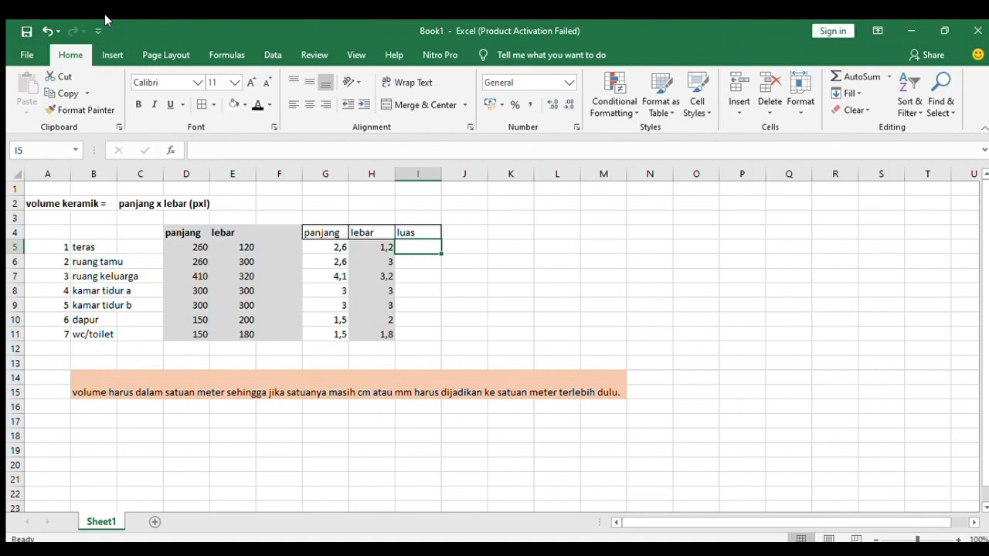
# Calculate the teras luas in cell I5 with the formula =H5*G5.
pyautogui.write('=')
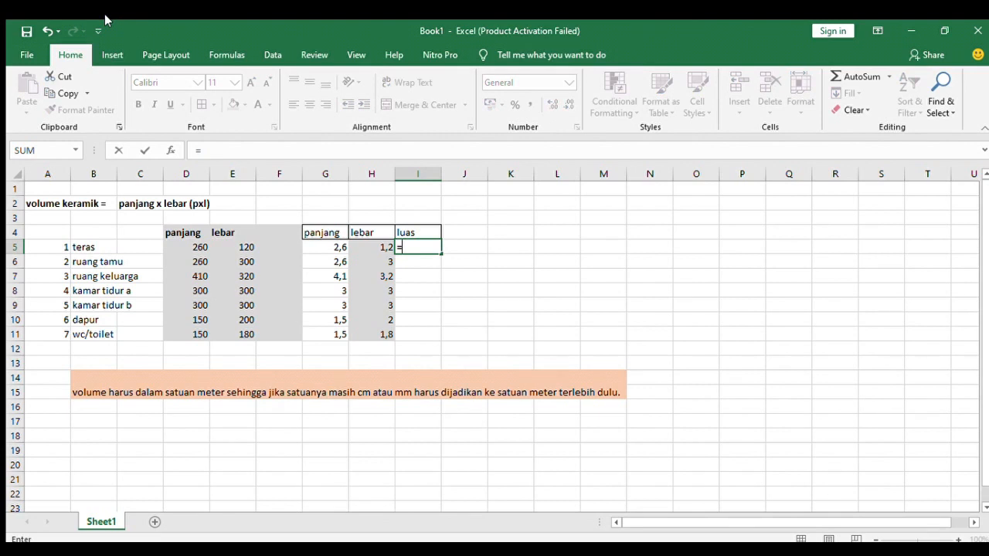
pyautogui.click(363, 245)
pyautogui.write('*')
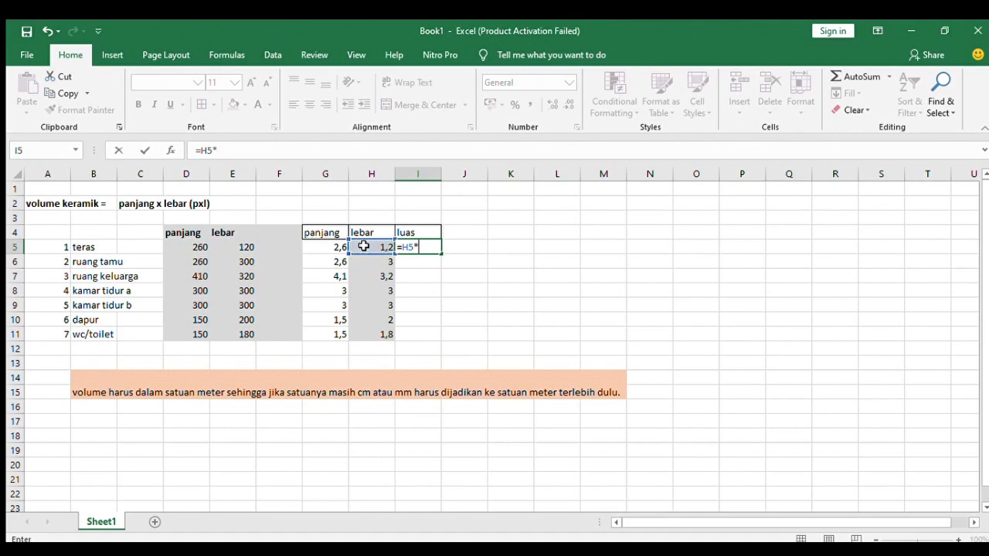
pyautogui.click(328, 248)
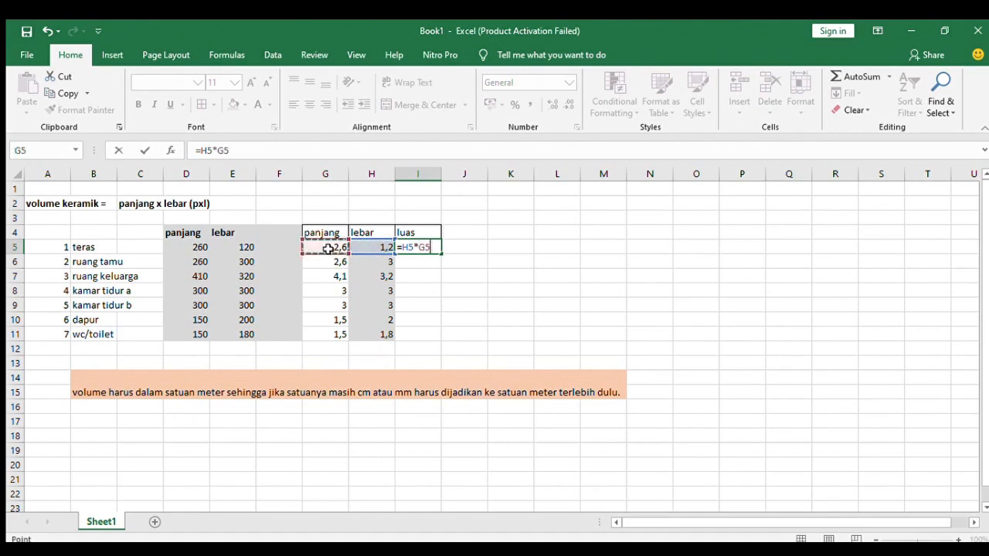
pyautogui.press('Return')
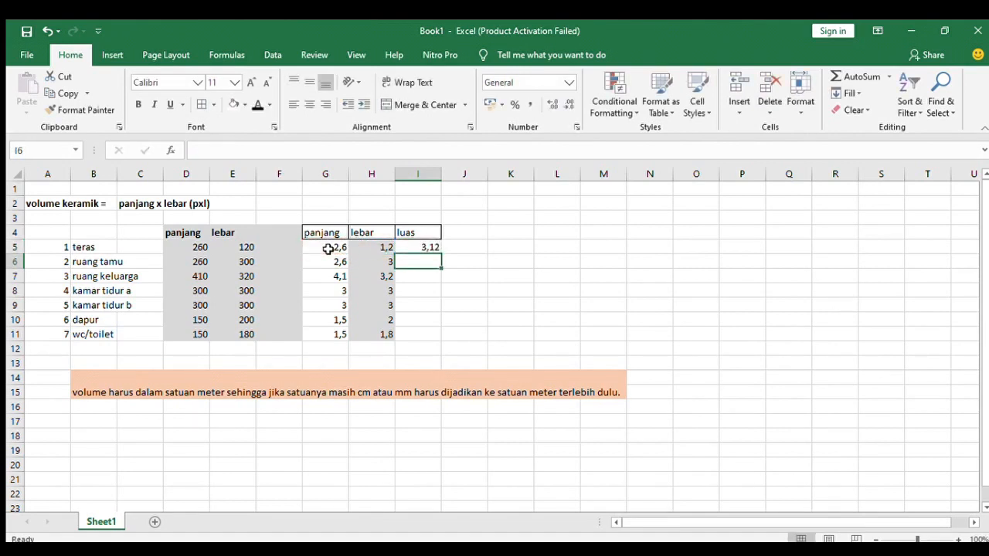
# Copy the luas formula from I5 down through I11 for all the remaining rooms.
pyautogui.click(421, 248)
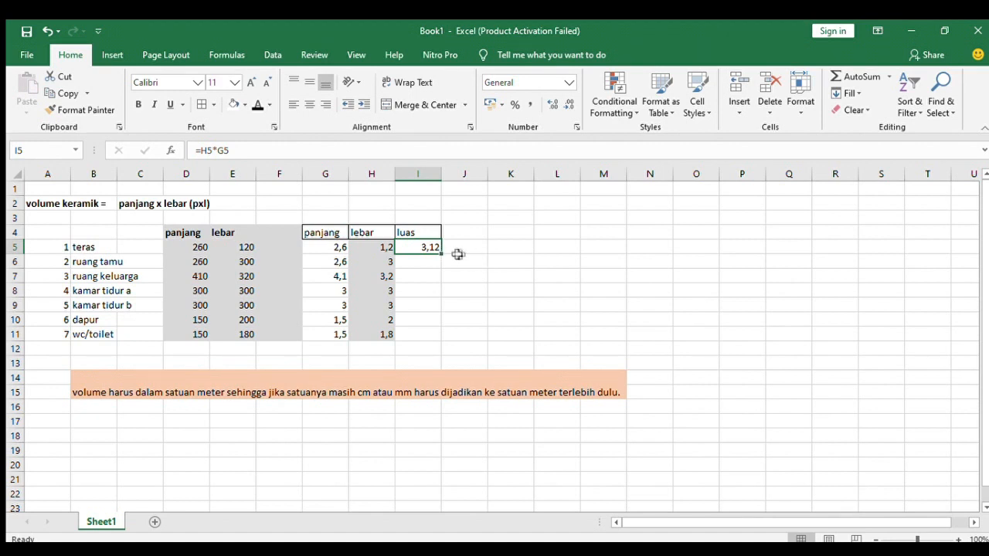
pyautogui.moveTo(441, 255); pyautogui.dragTo(440, 339)
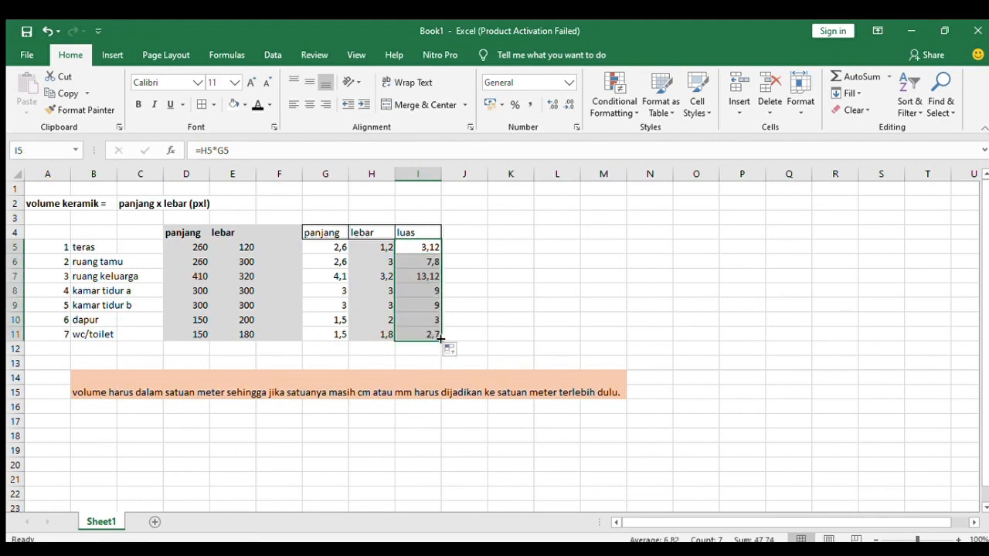
pyautogui.click(423, 354)
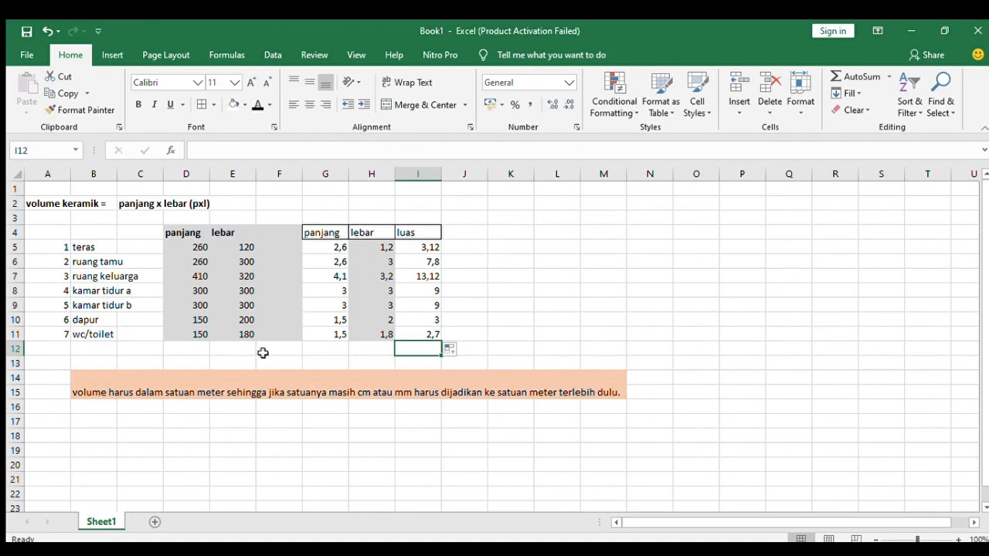
# Enter the label "jumlah total luas" in cell G12 beneath the room rows.
pyautogui.click(318, 349)
pyautogui.write('j')
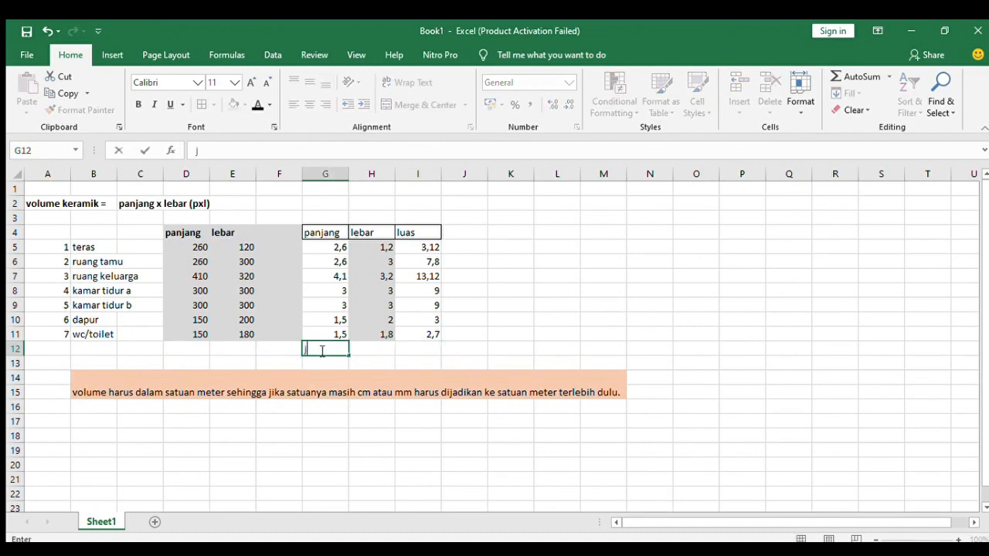
pyautogui.write('umlah to')
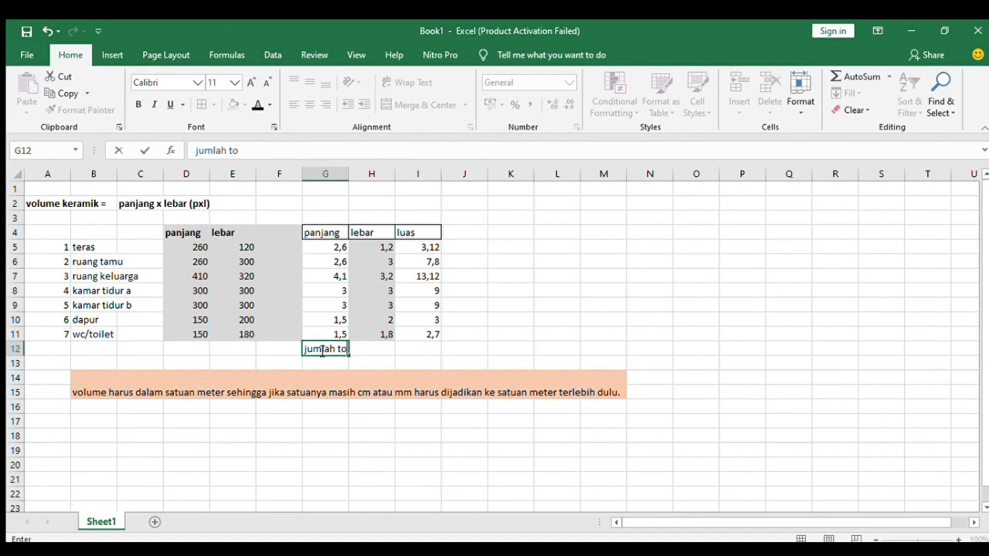
pyautogui.write('tal luas')
pyautogui.press('Return')
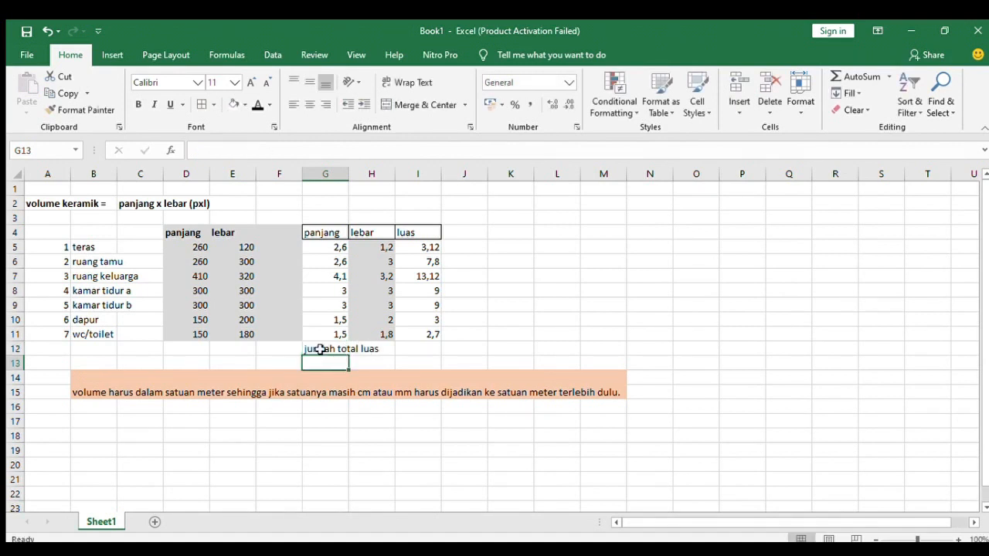
# Total the luas column in cell I12 with the formula =sum(I5:I11) and select that total.
pyautogui.press('Up')
pyautogui.press('Right')
pyautogui.press('Right')
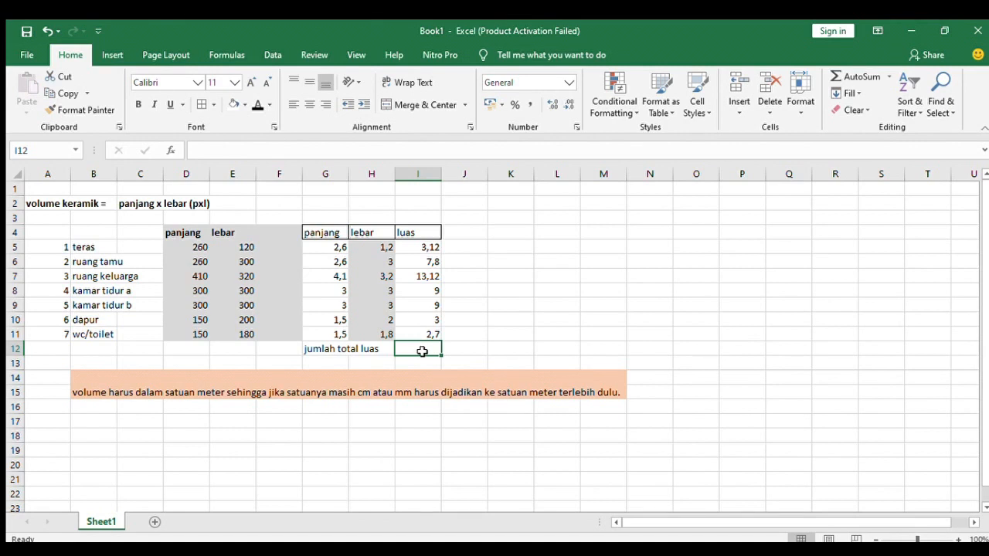
pyautogui.write('=')
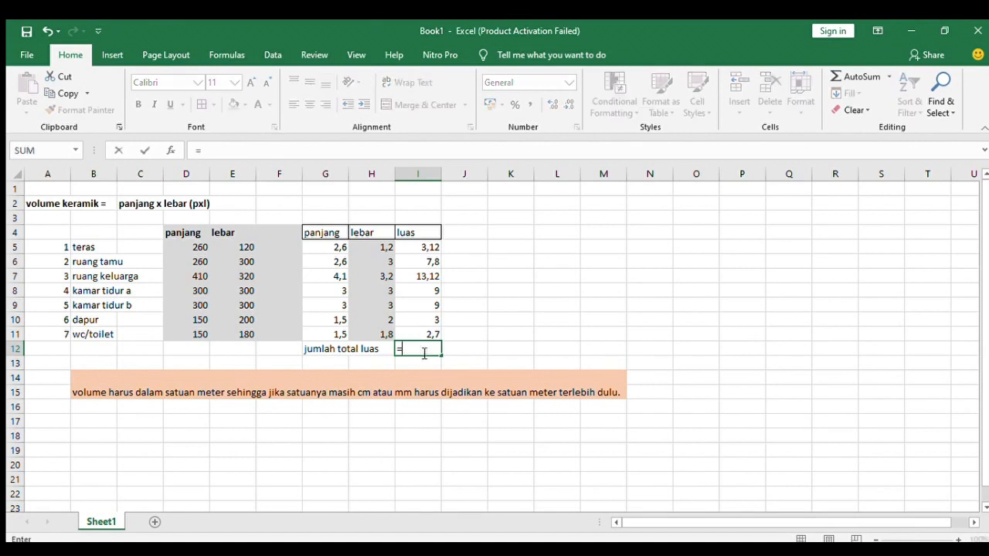
pyautogui.write('sum(')
pyautogui.click(414, 246)
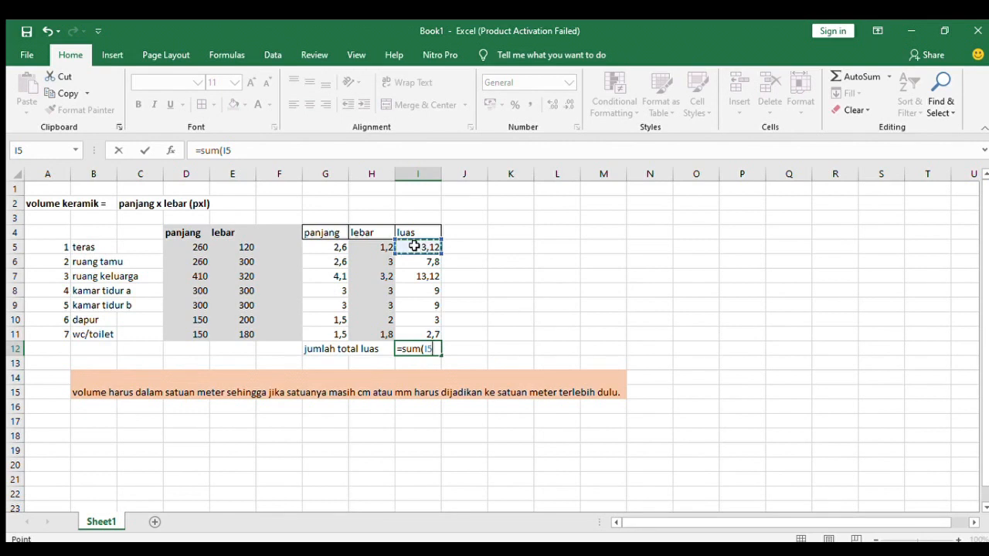
pyautogui.hotkey('shift', 'Down')
pyautogui.hotkey('shift', 'Down')
pyautogui.hotkey('shift', 'Down')
pyautogui.hotkey('shift', 'Down')
pyautogui.hotkey('shift', 'Down')
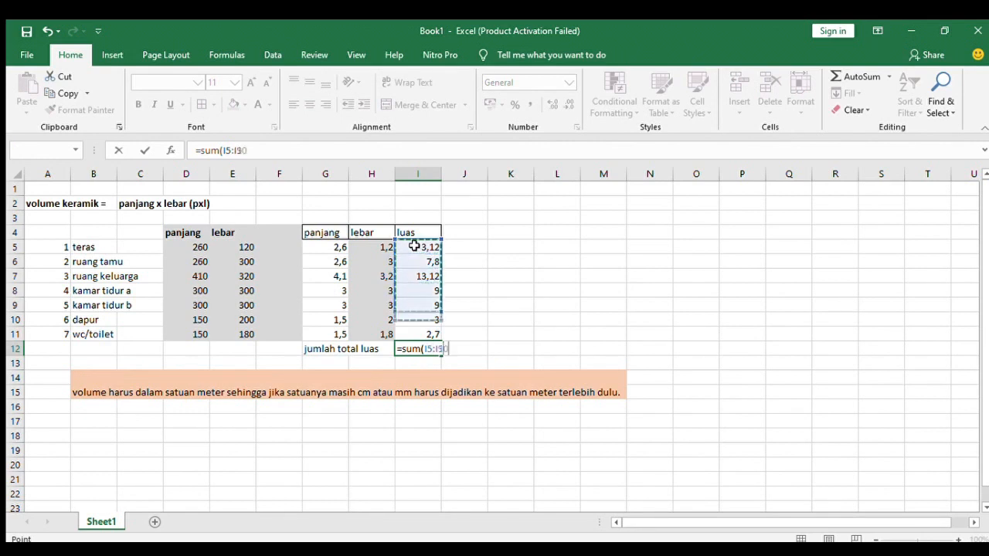
pyautogui.hotkey('shift', 'Down')
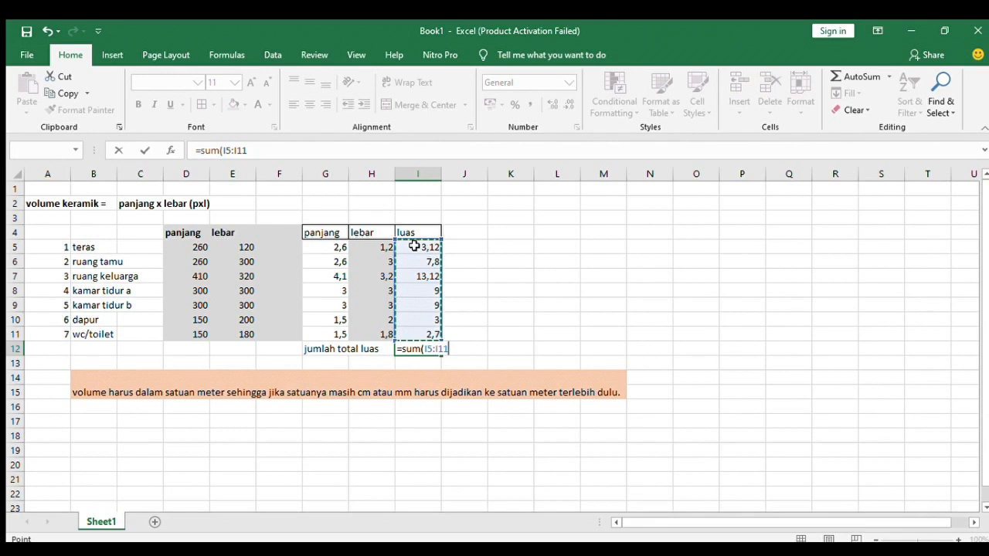
pyautogui.write(')')
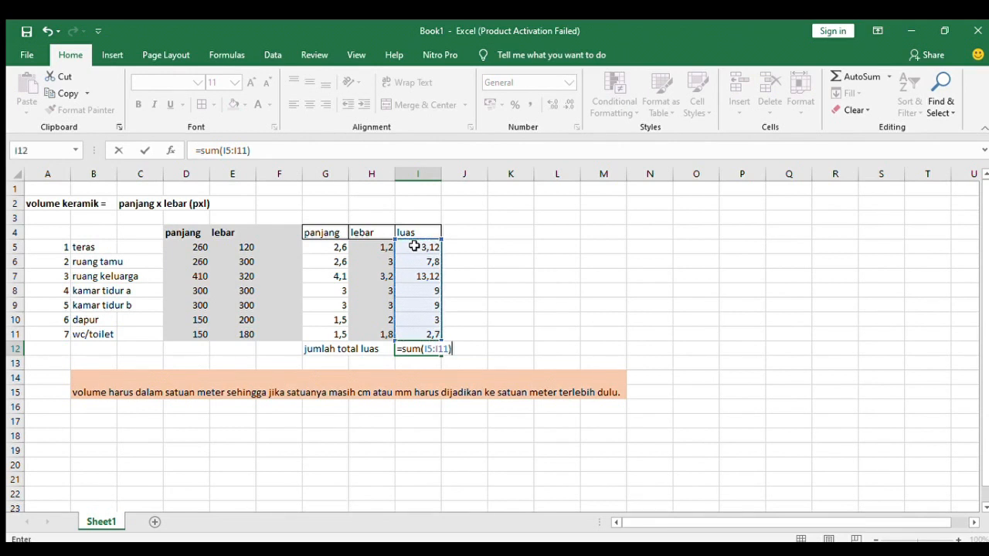
pyautogui.press('Return')
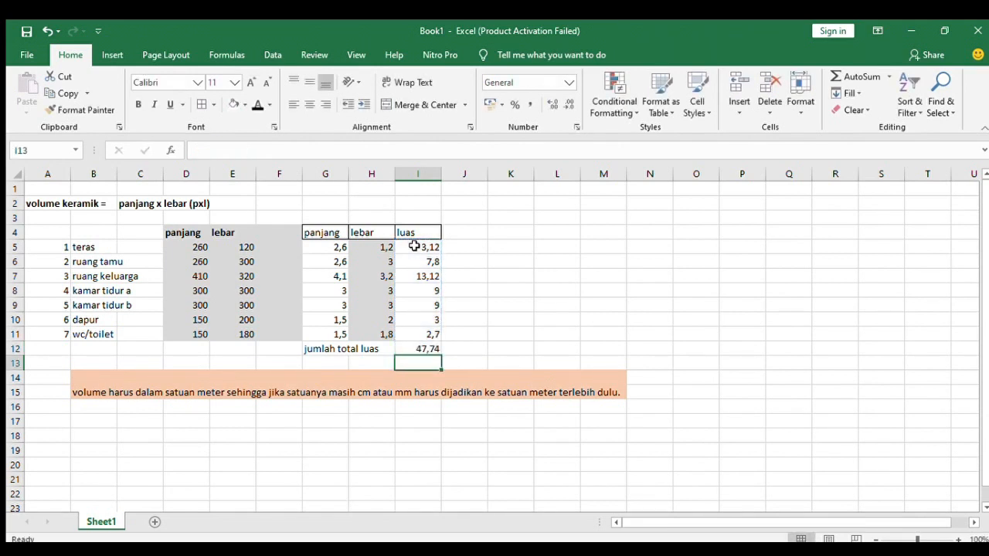
pyautogui.click(420, 348)
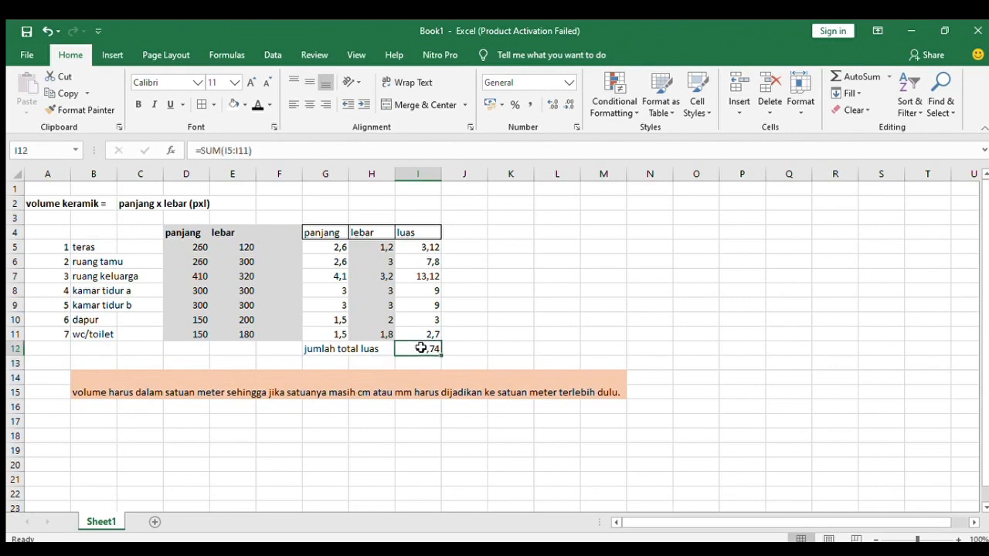
pyautogui.click(420, 358)
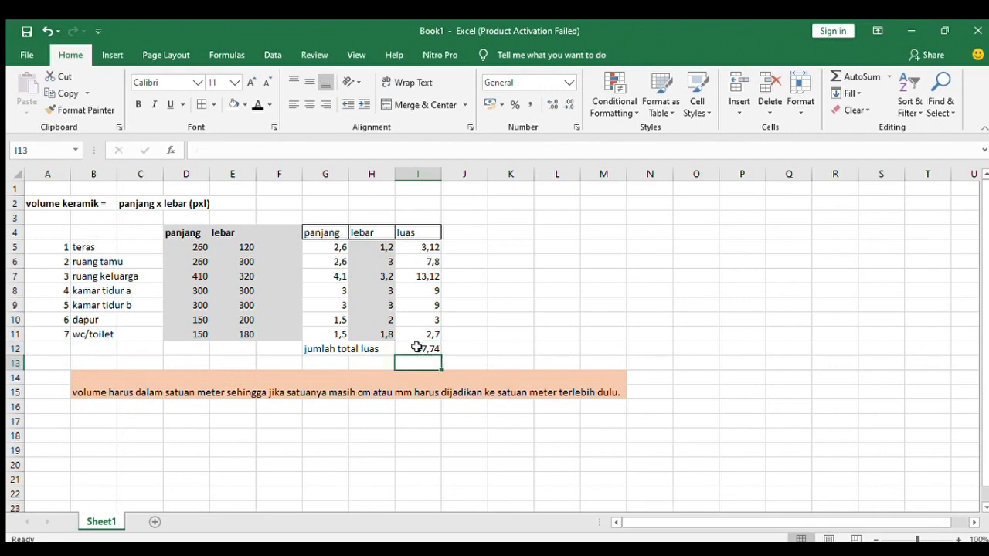
pyautogui.click(417, 348)
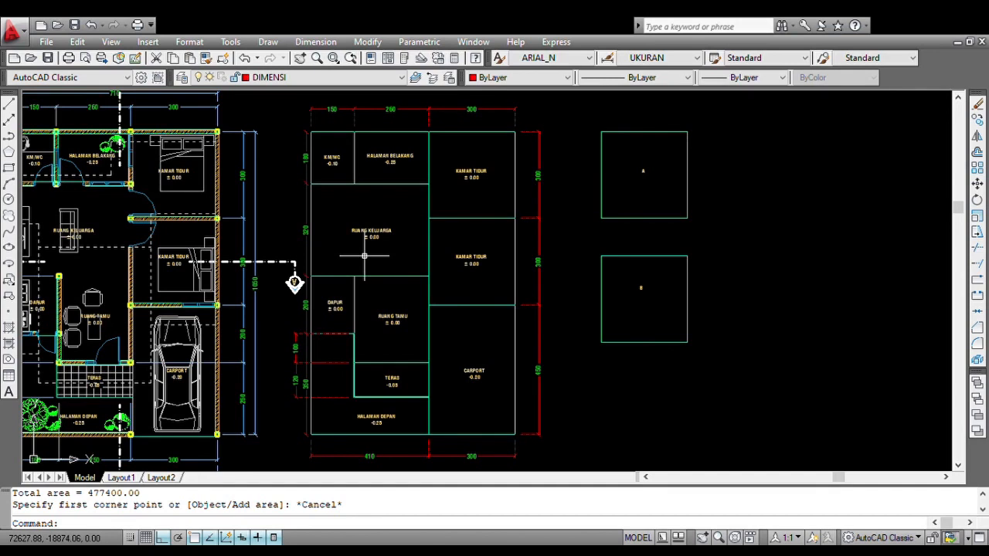
# Switch to AutoCAD and measure the whole simplified floor plan with AREA in Add mode, picking its four outer corners.
pyautogui.write('aa')
pyautogui.press('Return')
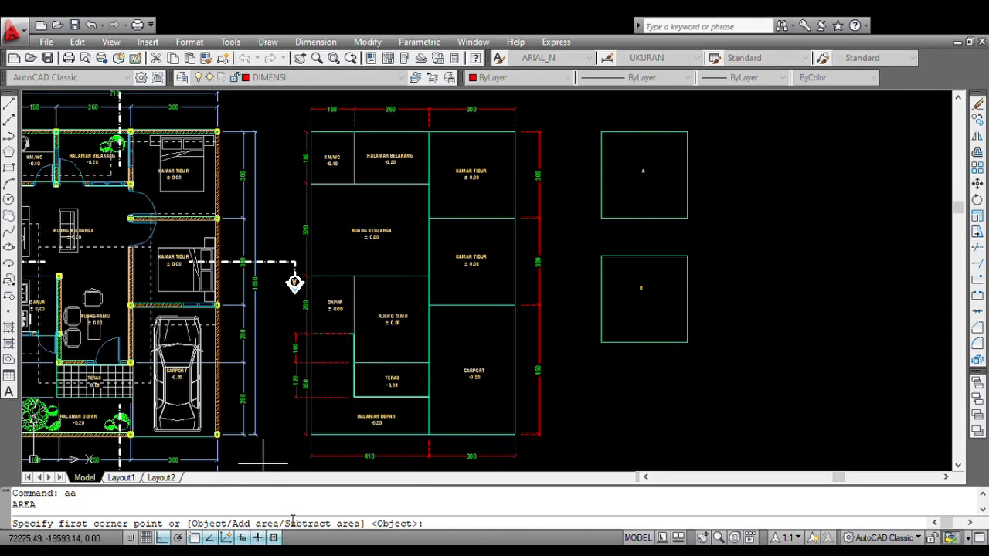
pyautogui.press('Return')
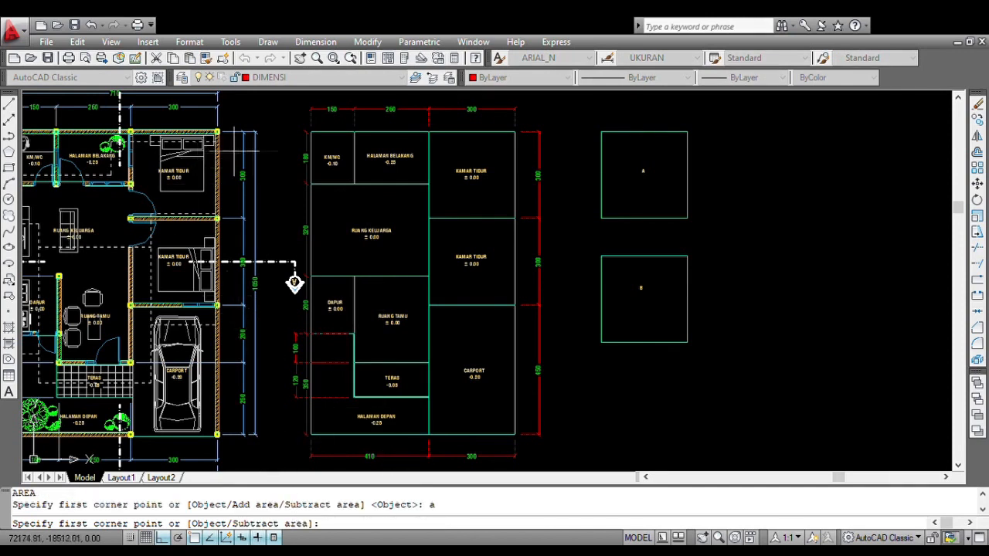
pyautogui.scroll(3, 326, 131)
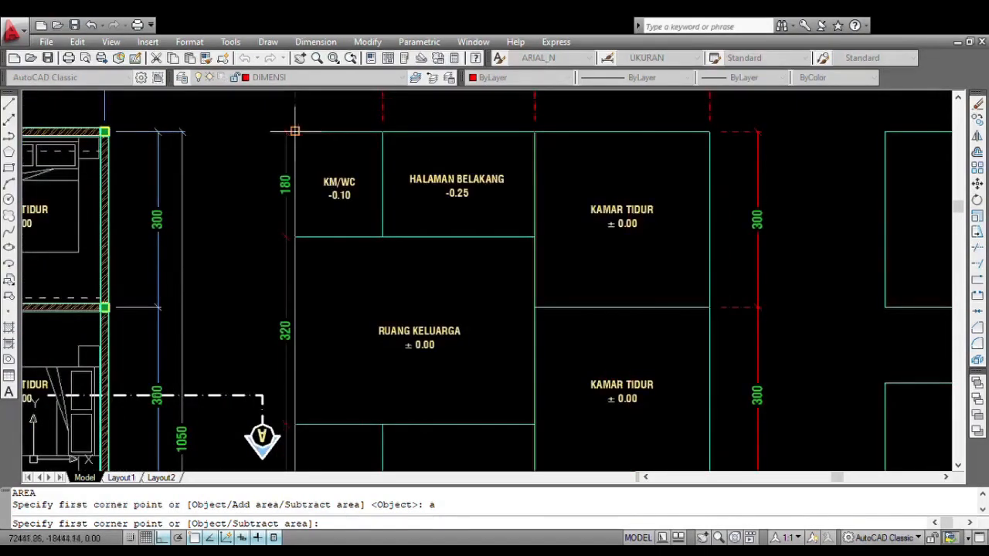
pyautogui.click(295, 132)
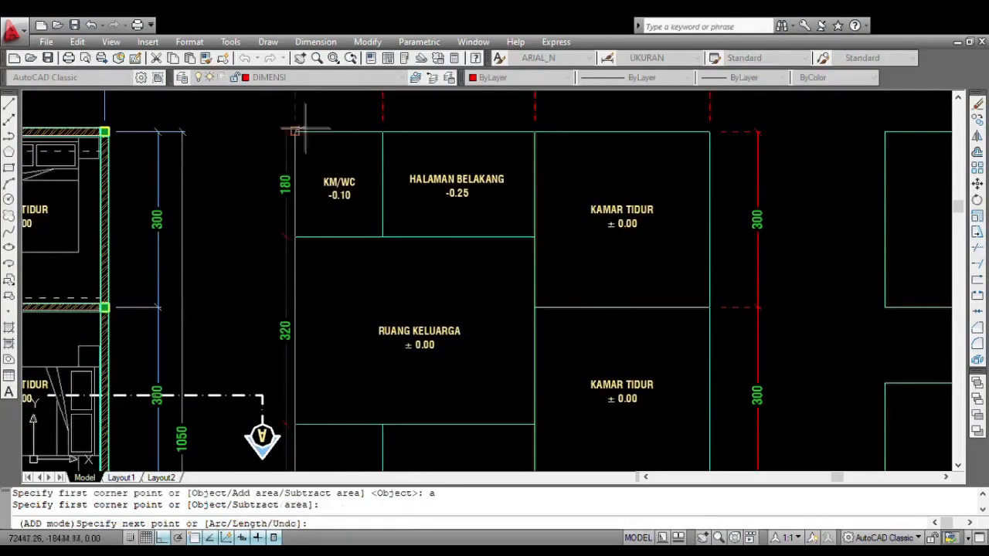
pyautogui.click(709, 132)
pyautogui.moveTo(637, 178); pyautogui.dragTo(581, 99, button='middle')
pyautogui.moveTo(627, 306); pyautogui.dragTo(570, 110, button='middle')
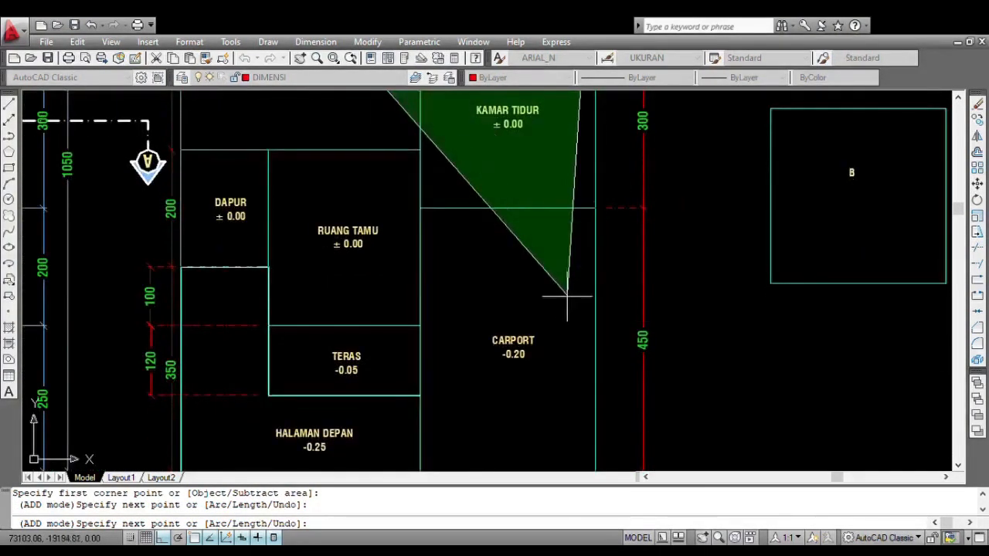
pyautogui.moveTo(568, 301); pyautogui.dragTo(594, 149, button='middle')
pyautogui.scroll(2, 622, 353)
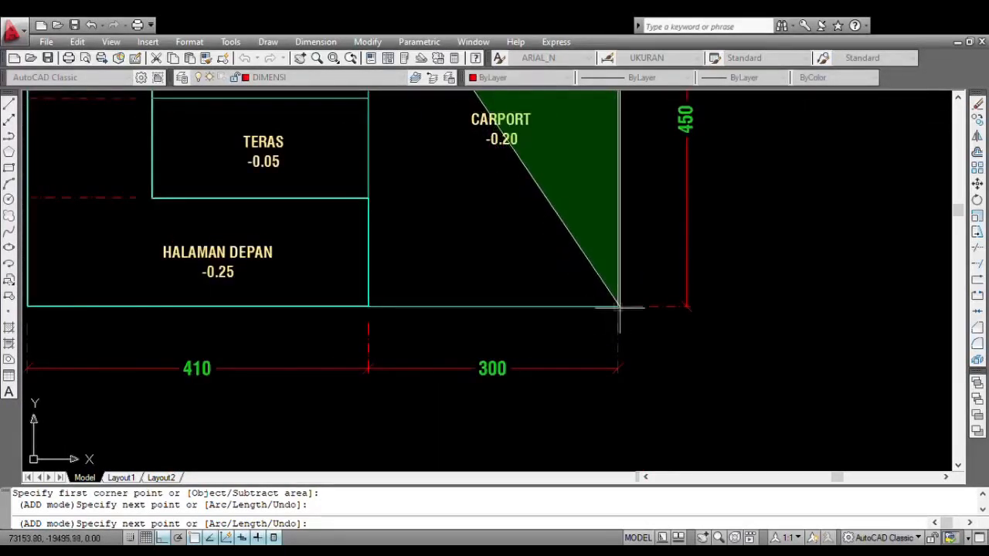
pyautogui.click(618, 307)
pyautogui.scroll(2, 179, 297)
pyautogui.moveTo(216, 302); pyautogui.dragTo(440, 303, button='middle')
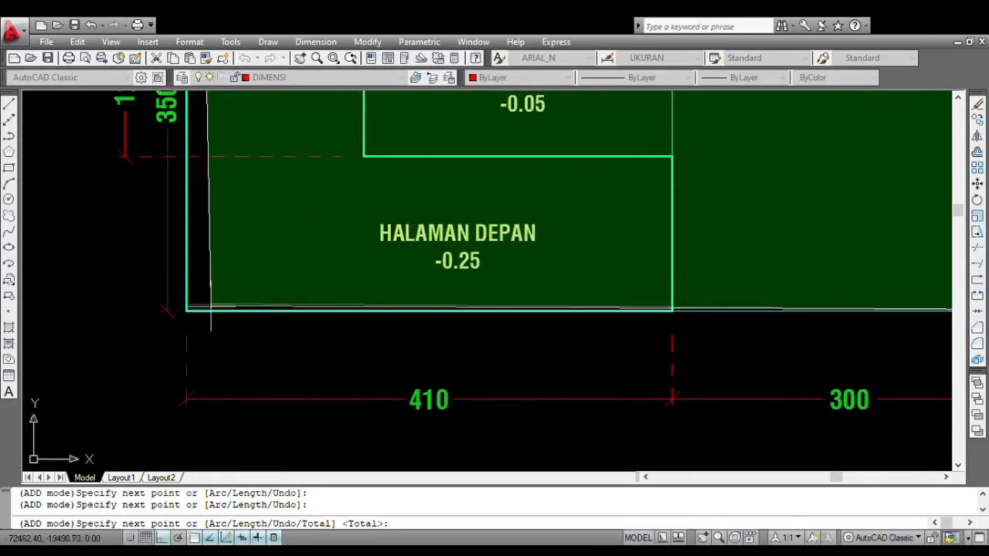
pyautogui.click(186, 311)
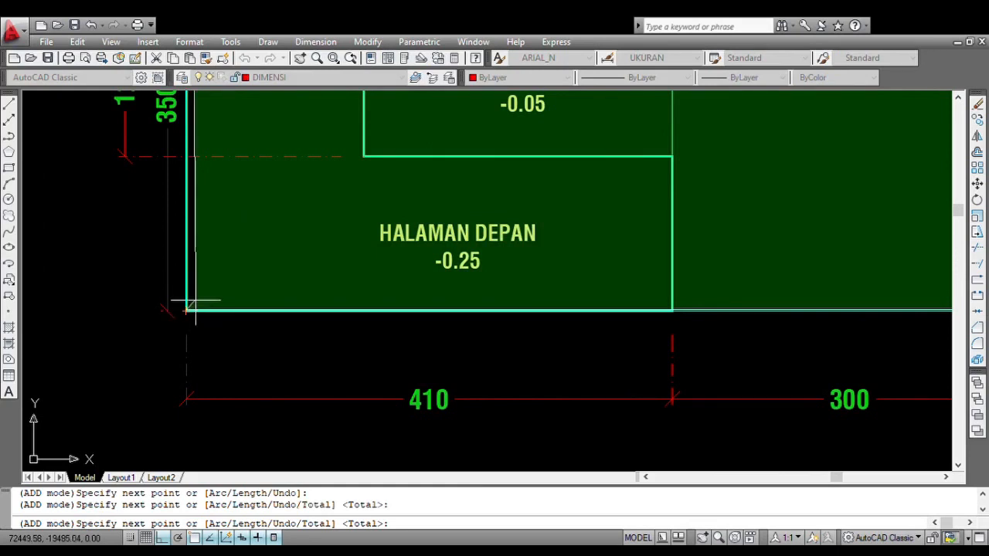
pyautogui.press('Return')
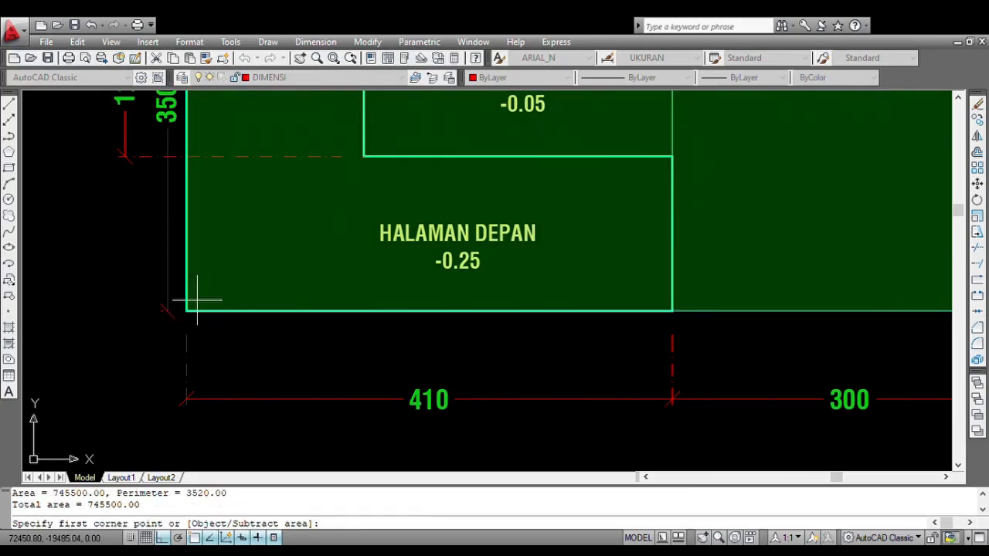
# Subtract the L-shaped halaman depan from the measured area by picking its corner points in Subtract mode.
pyautogui.scroll(-3, 204, 302)
pyautogui.moveTo(429, 234)
pyautogui.mouseDown(button='middle')
pyautogui.moveTo(409, 361)
pyautogui.moveTo(430, 161)
pyautogui.mouseUp(button='middle')
pyautogui.moveTo(461, 288); pyautogui.dragTo(460, 138)
pyautogui.moveTo(460, 137); pyautogui.dragTo(454, 122, button='middle')
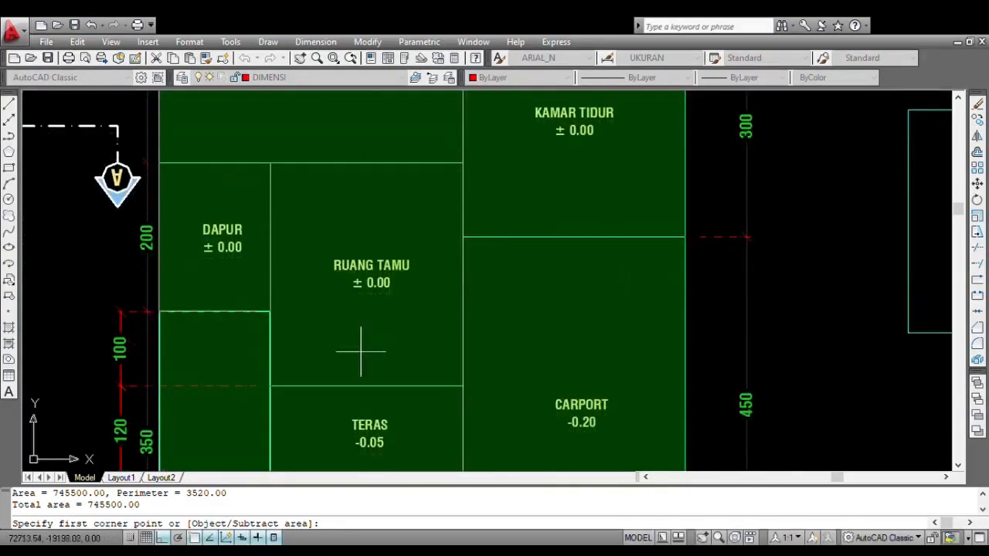
pyautogui.moveTo(366, 361); pyautogui.dragTo(374, 193, button='middle')
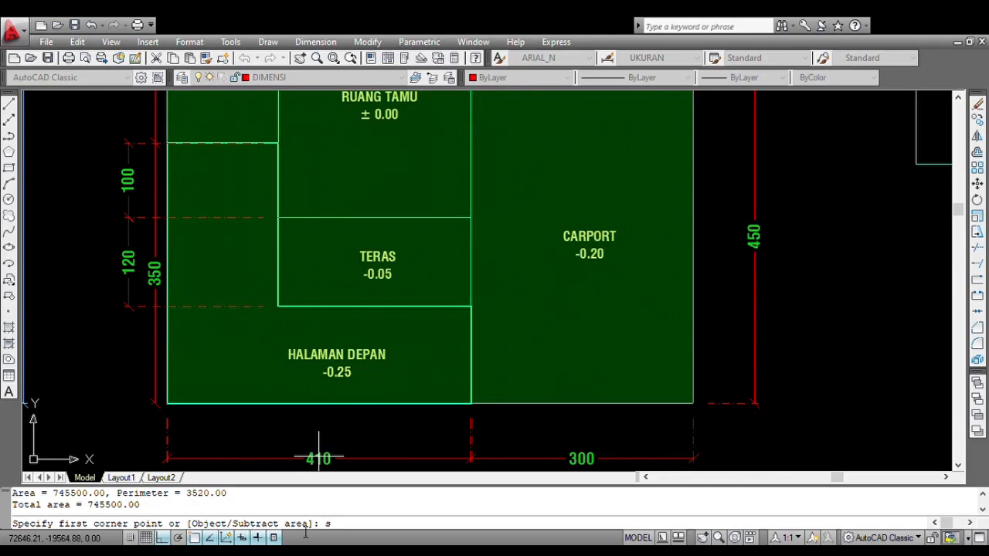
pyautogui.press('Return')
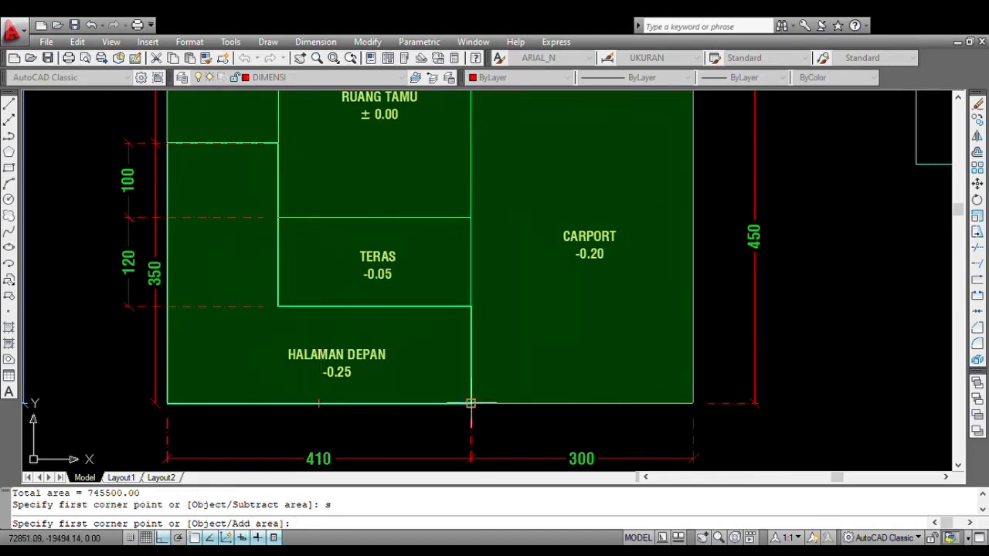
pyautogui.click(471, 403)
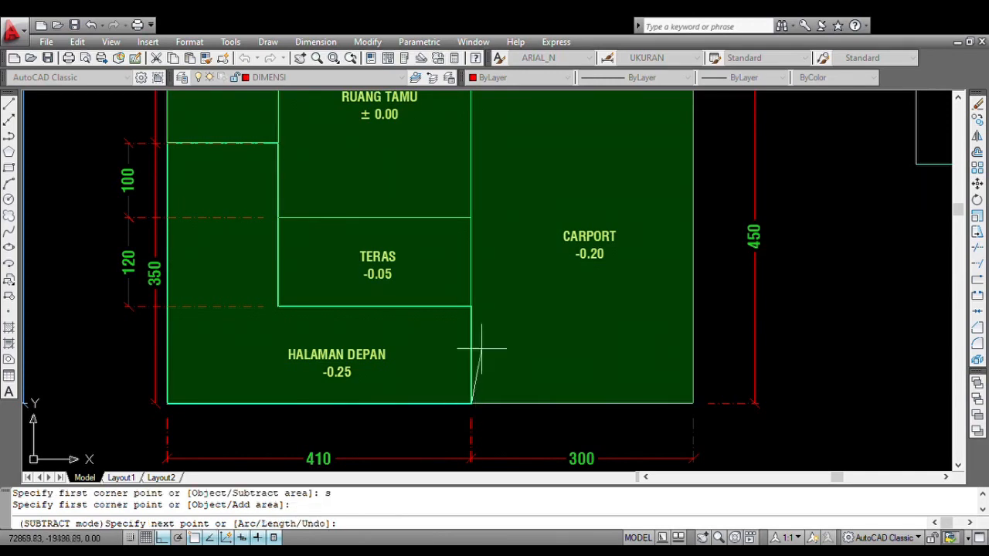
pyautogui.click(470, 306)
pyautogui.click(278, 306)
pyautogui.click(278, 142)
pyautogui.click(167, 142)
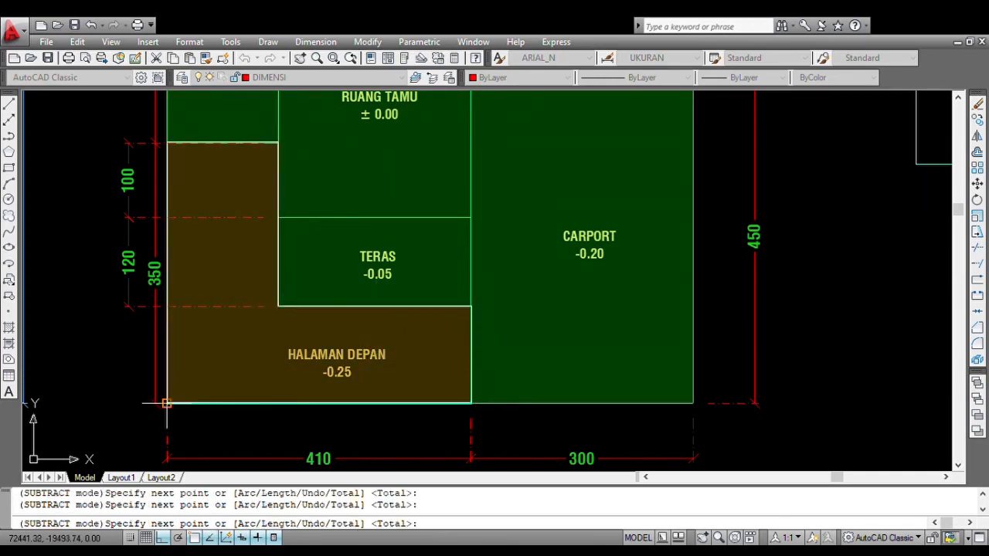
pyautogui.press('Return')
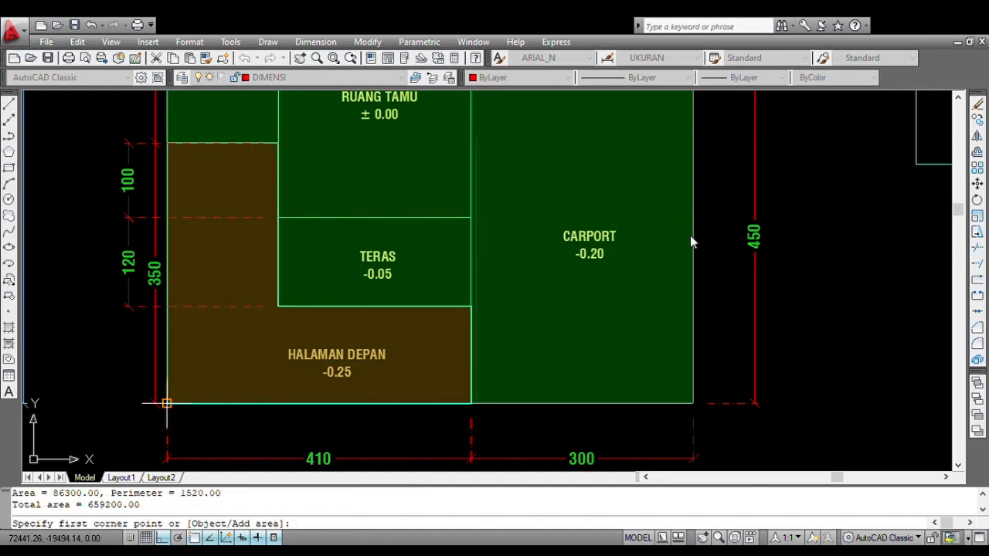
# Subtract the carport and halaman belakang outlines from the measured area using the Object option.
pyautogui.write('o')
pyautogui.press('Return')
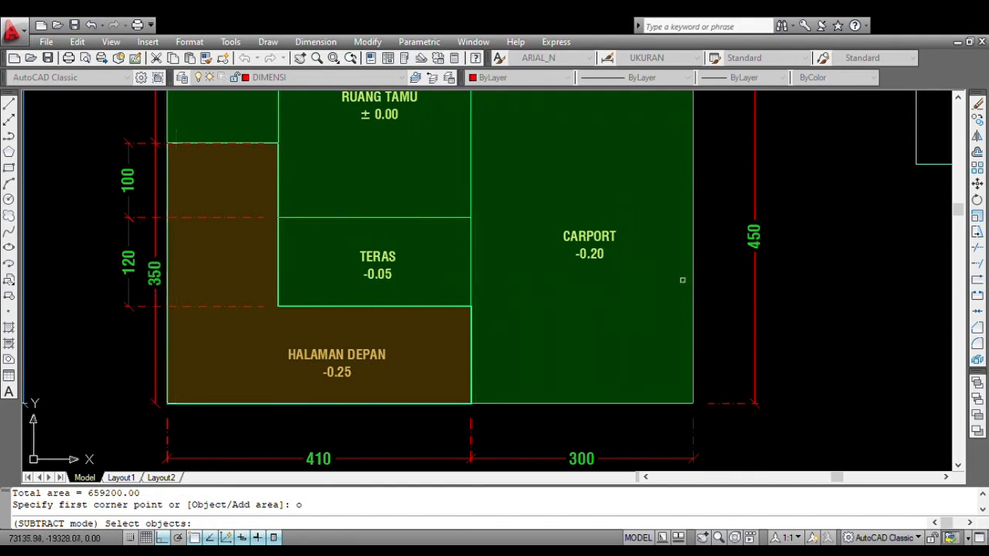
pyautogui.click(693, 275)
pyautogui.scroll(-5, 212, 165)
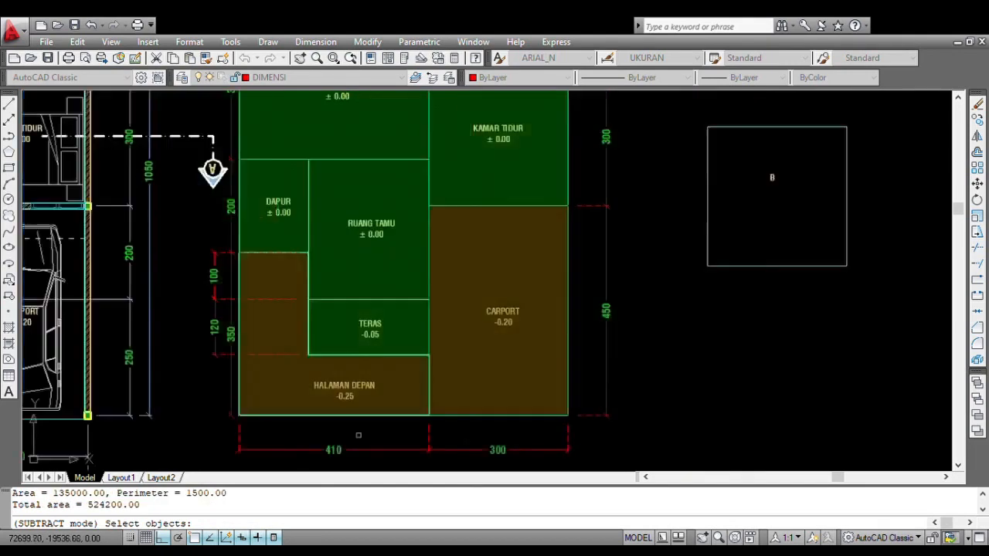
pyautogui.scroll(3, 248, 402)
pyautogui.scroll(2, 375, 230)
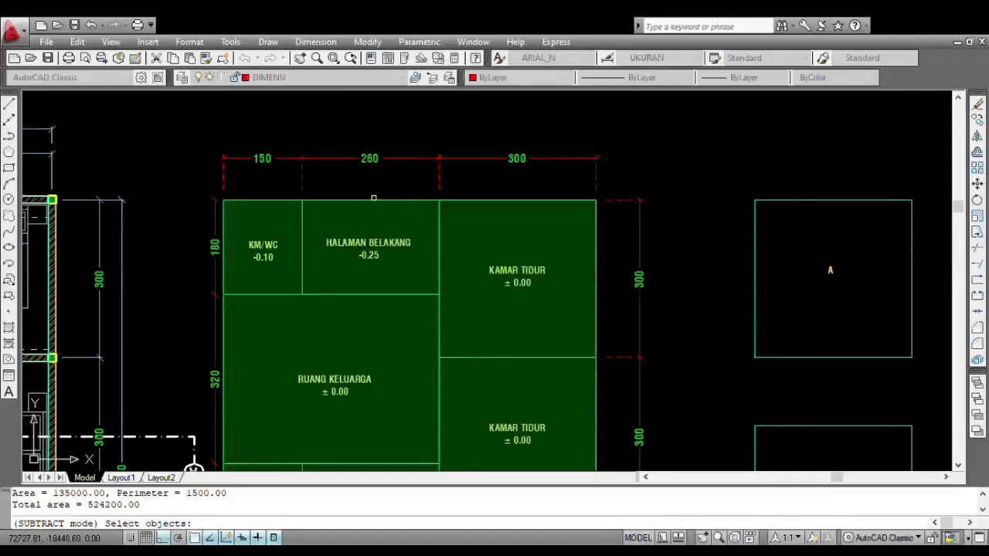
pyautogui.click(373, 199)
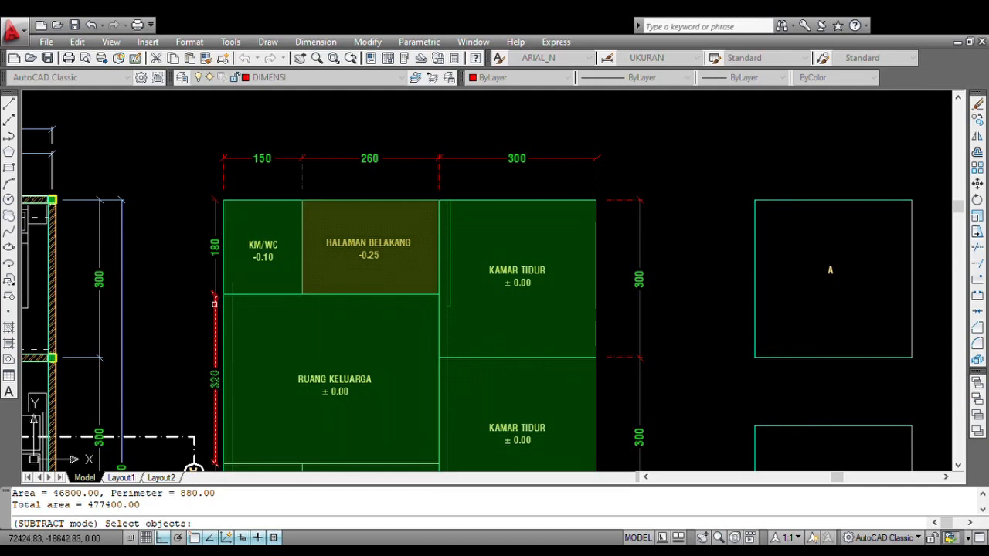
pyautogui.press('Return')
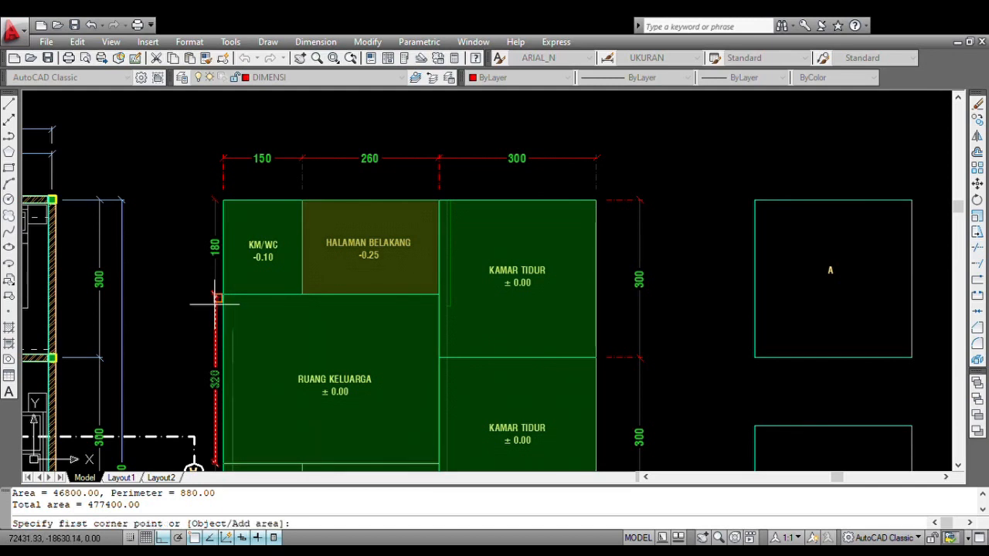